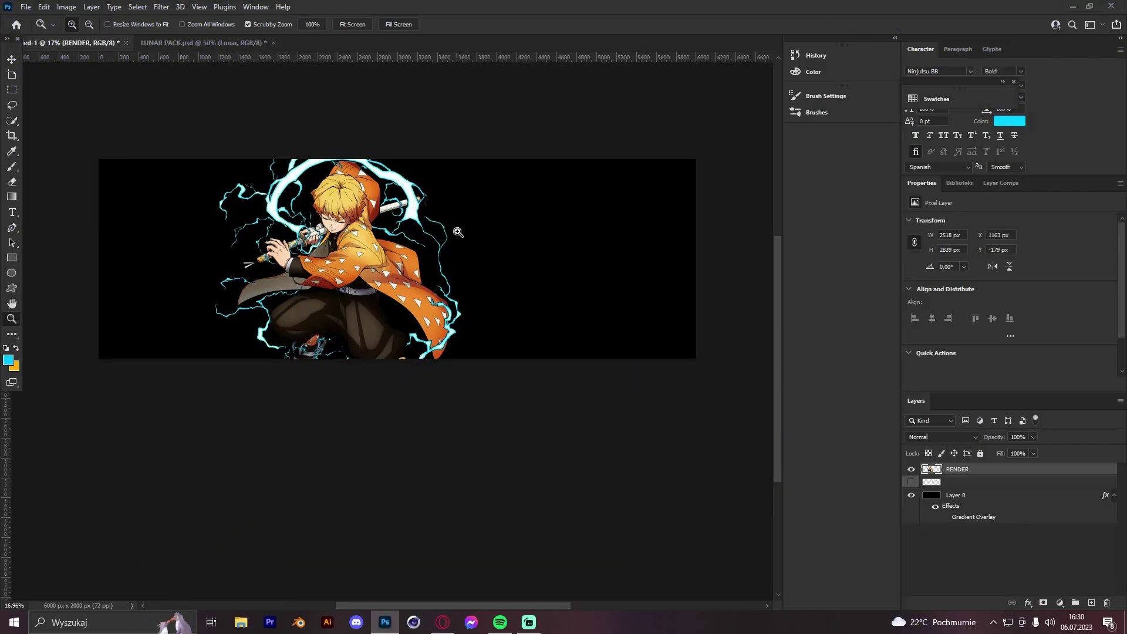
Add a text layer reading SHADE over the character render in cyan Ninjutsu BB Bold at 72 pt
left_click(341, 210)
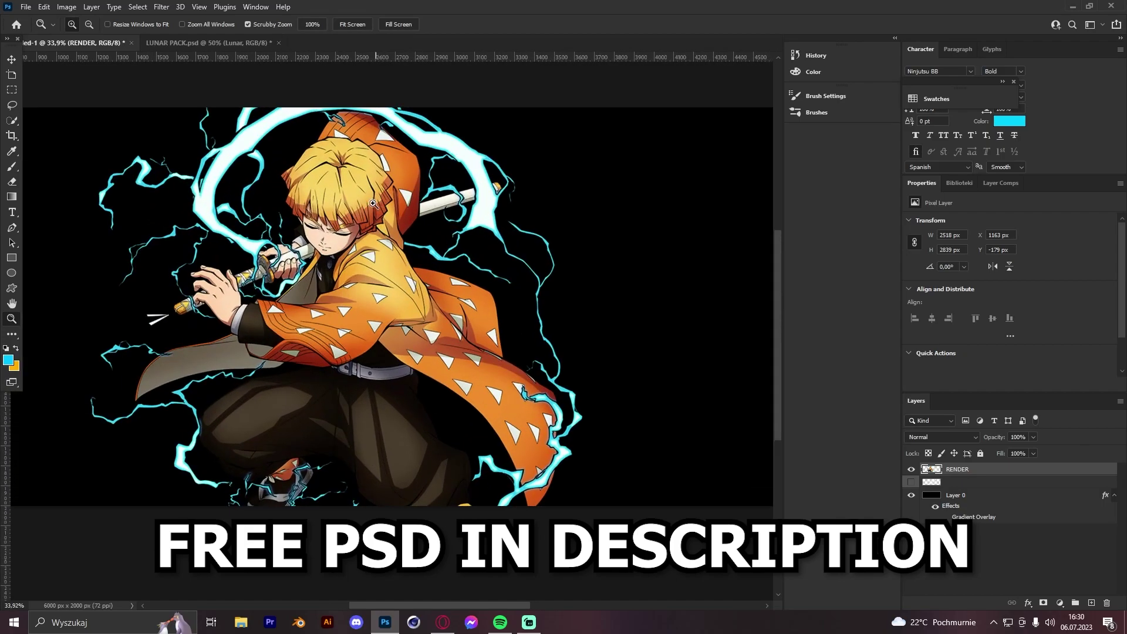
key("v")
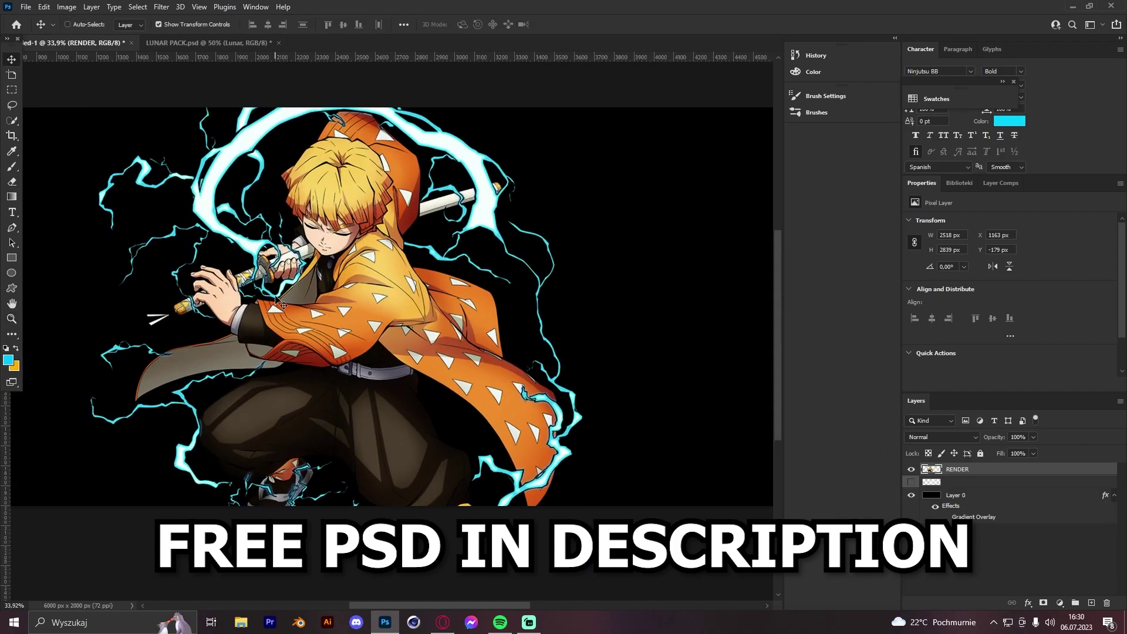
left_click(12, 212)
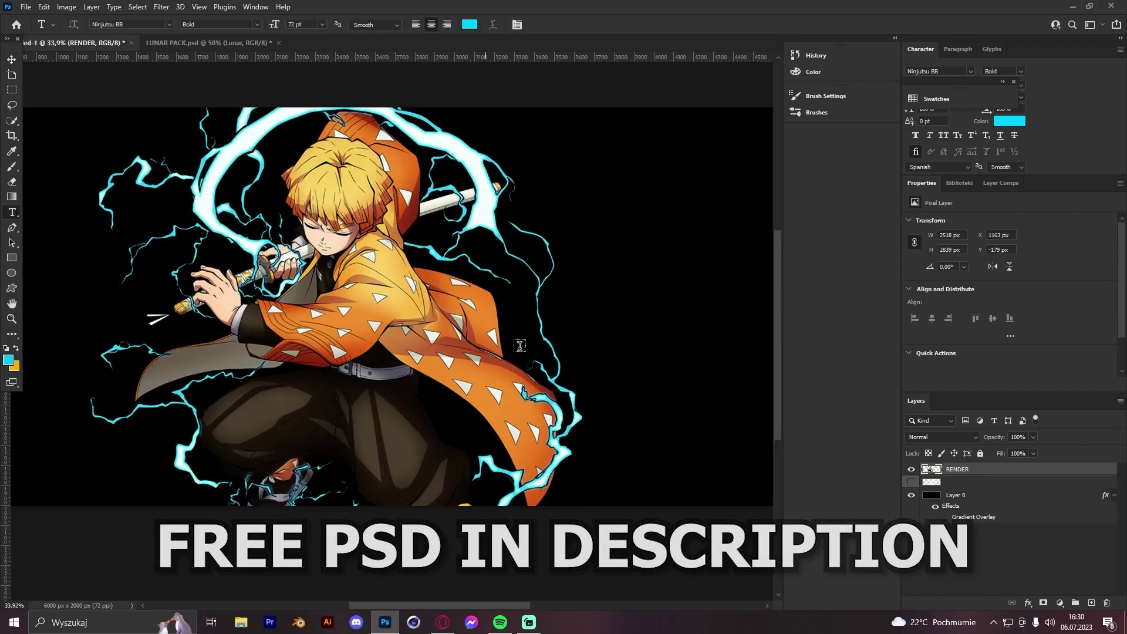
left_click(401, 319)
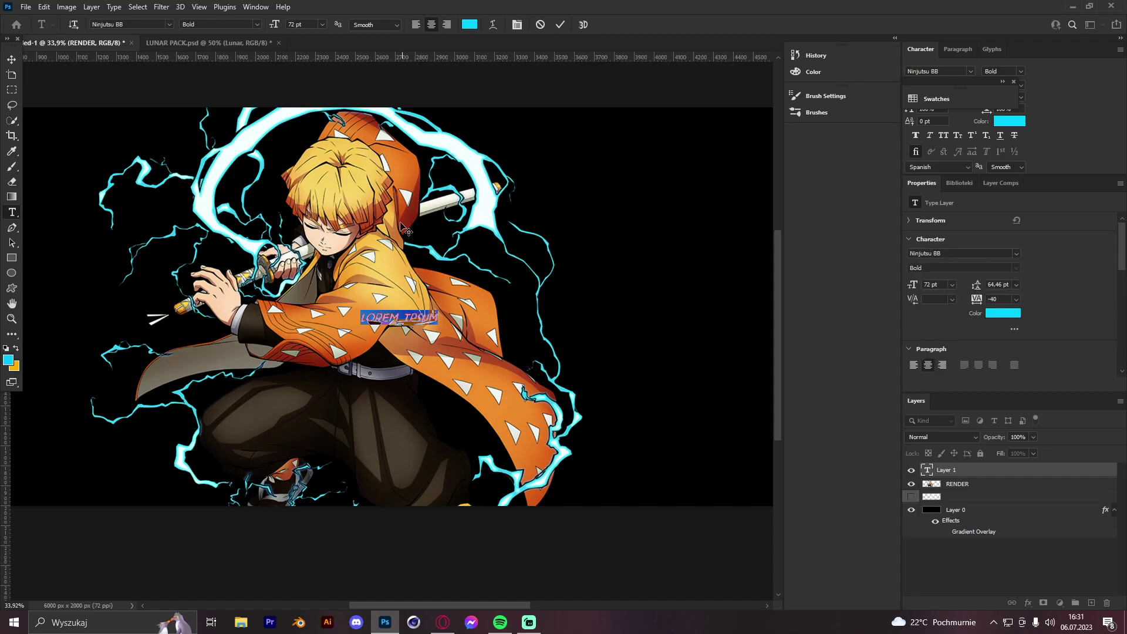
left_click_drag(121, 25, 72, 24)
left_click(439, 318)
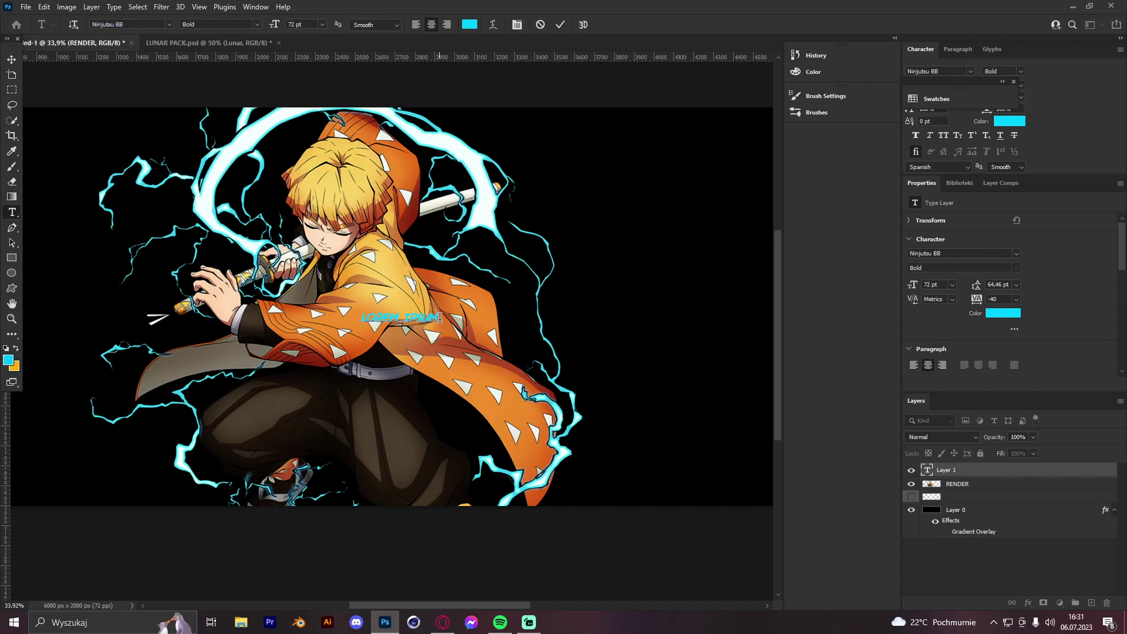
left_click_drag(439, 318, 323, 321)
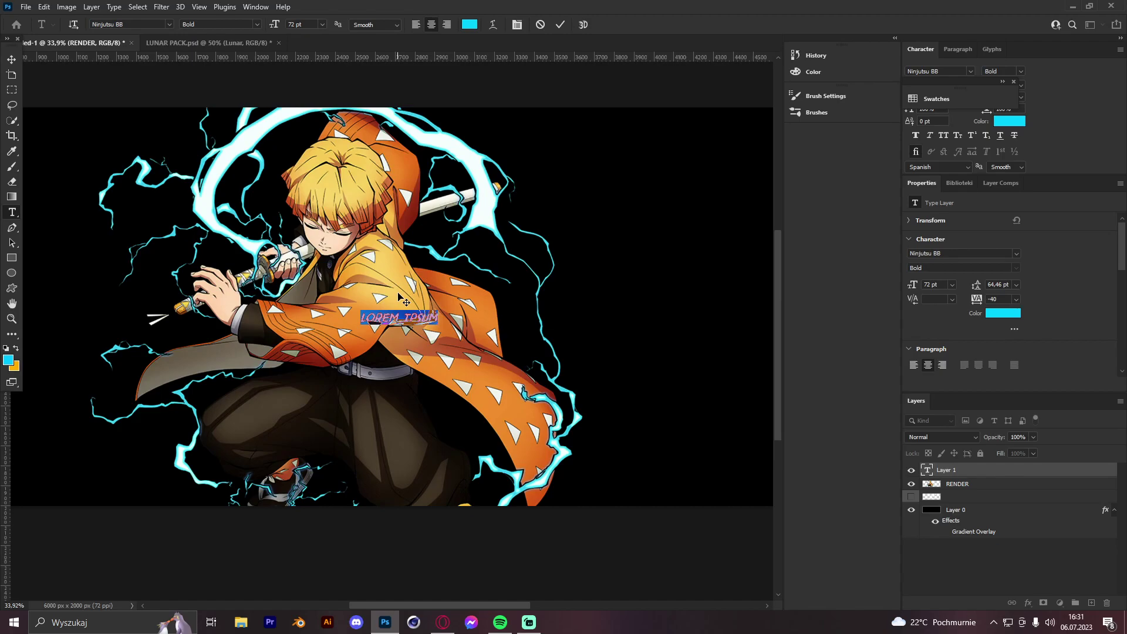
type("SHADE")
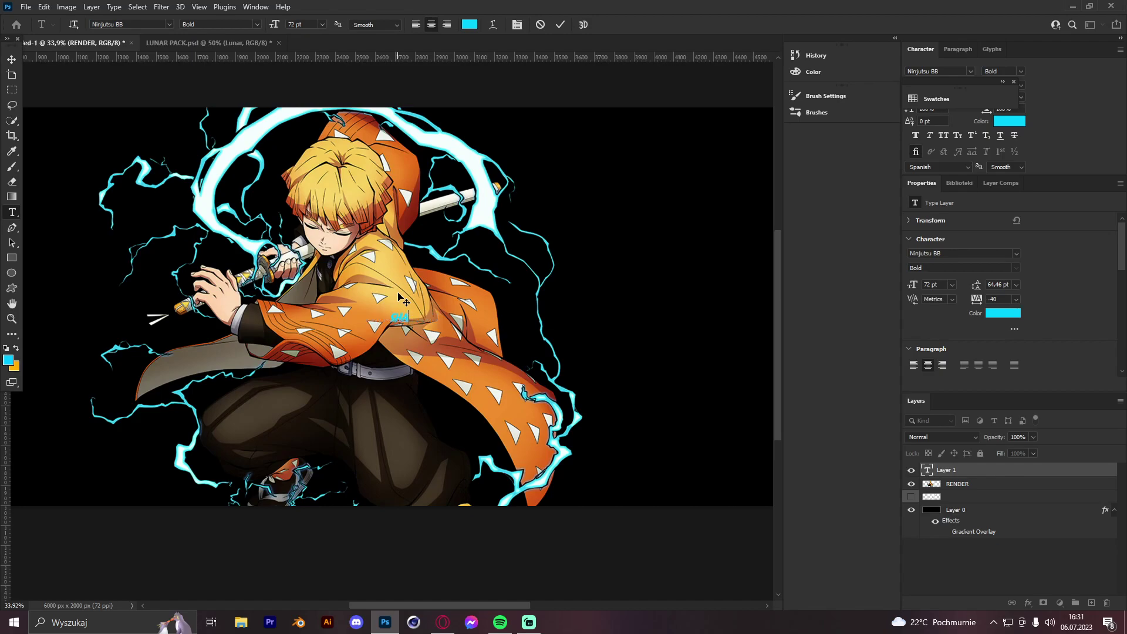
Scale the SHADE text to about 885% and move it up beside the character's chest
left_click(11, 59)
left_click_drag(418, 325, 700, 402)
left_click(581, 24)
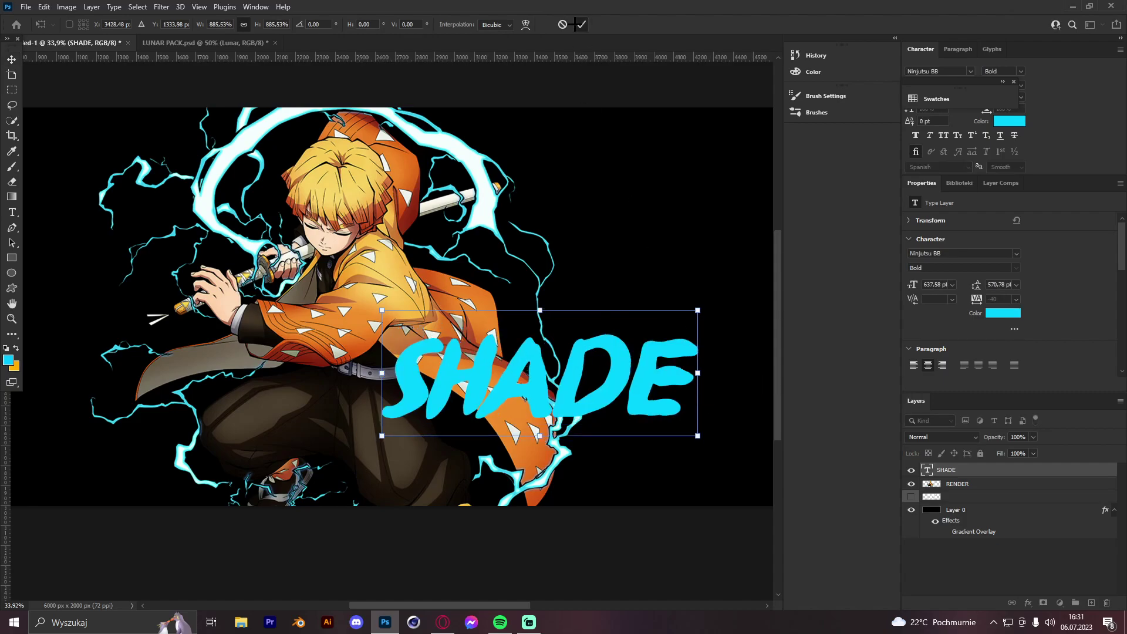
left_click_drag(649, 251, 640, 185)
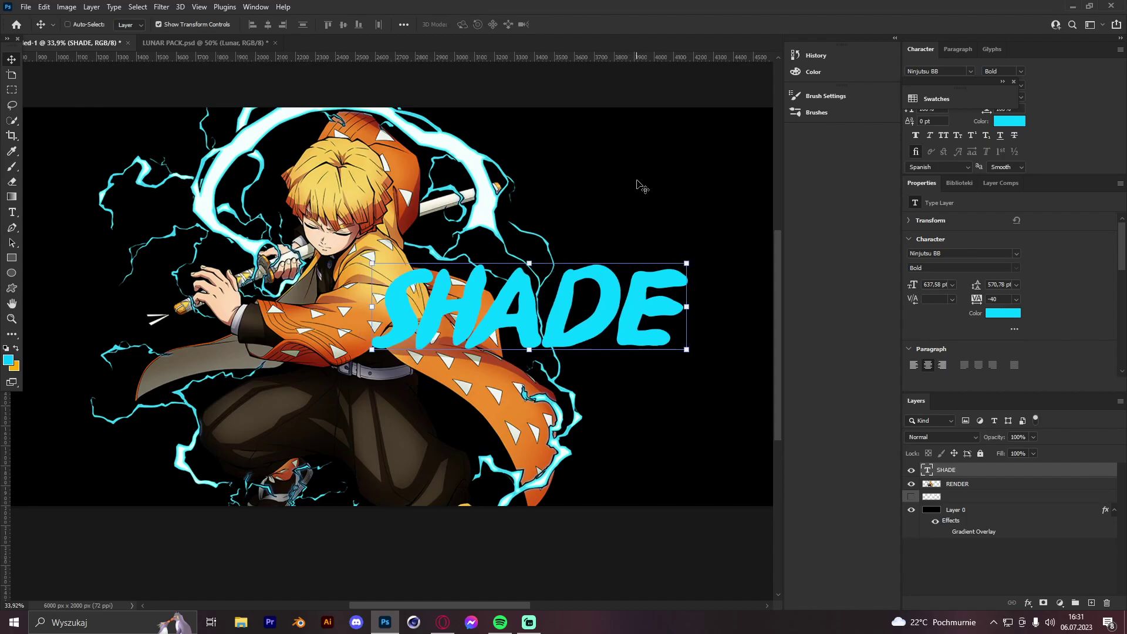
Enlarge the SHADE text proportionally to about 730 pt and nudge its position slightly
left_click(11, 319)
left_click_drag(437, 196, 470, 242)
key("ctrl+t")
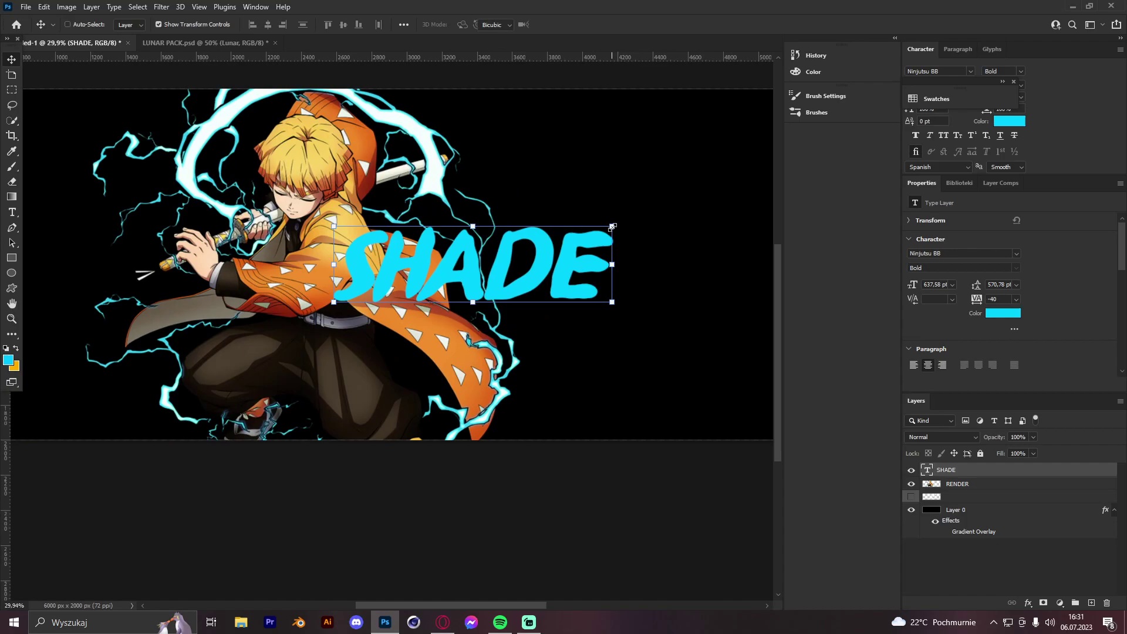
left_click_drag(611, 207, 652, 189)
left_click(582, 24)
key("v")
left_click_drag(600, 142, 601, 148)
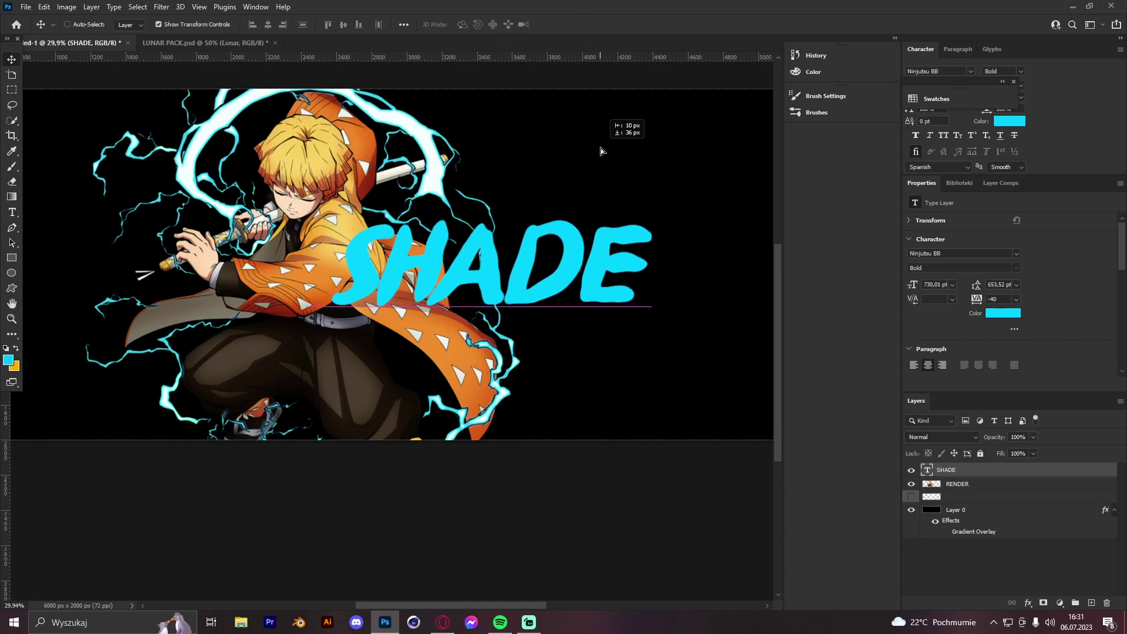
Rotate the SHADE text slightly counter-clockwise so that it slopes upward to the right
left_click_drag(657, 208, 632, 97)
left_click(582, 25)
left_click_drag(677, 154, 675, 154)
left_click(190, 272)
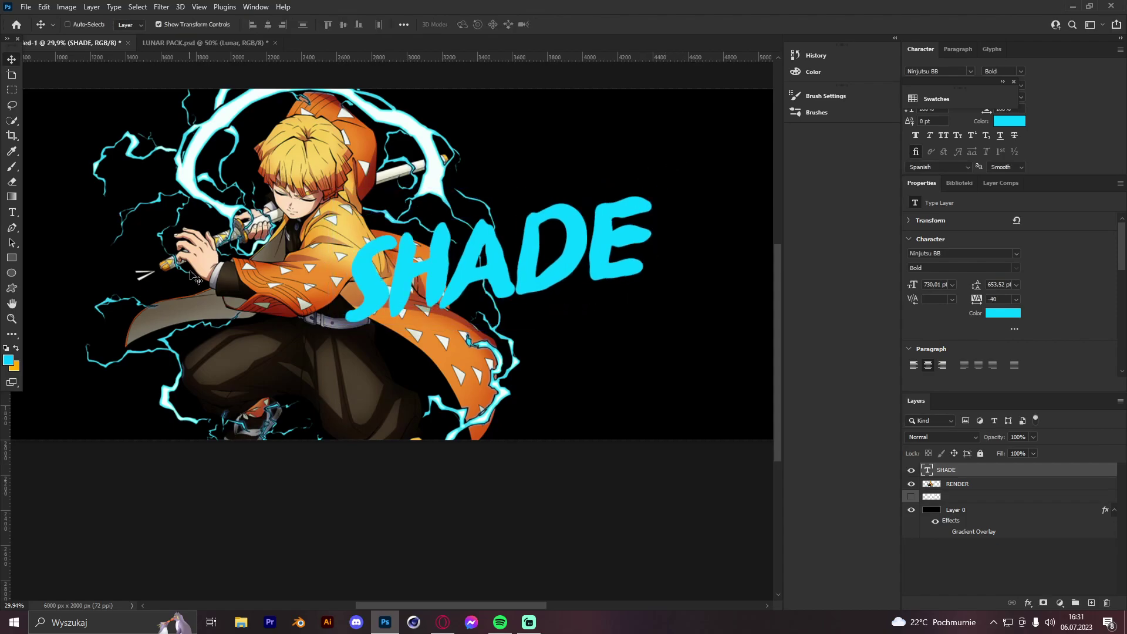
Scale the tilted SHADE text up to about 110% in proportion
left_click(12, 318)
left_click_drag(396, 211, 343, 212)
left_click_drag(433, 219, 467, 229)
key("ctrl+t")
left_click_drag(546, 231, 570, 232)
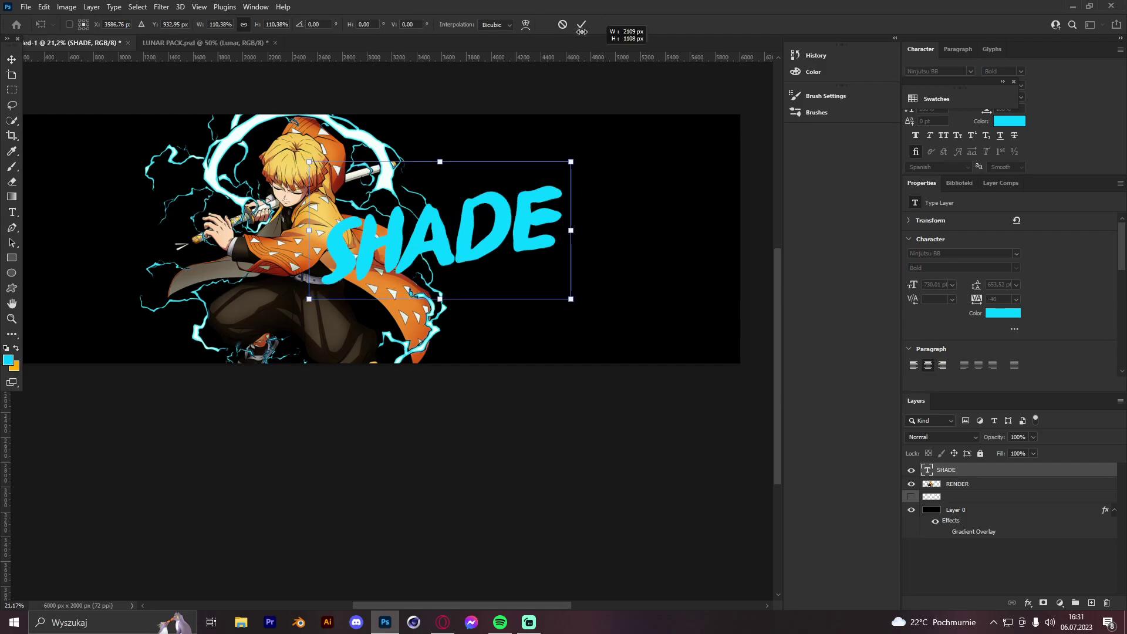
left_click(582, 24)
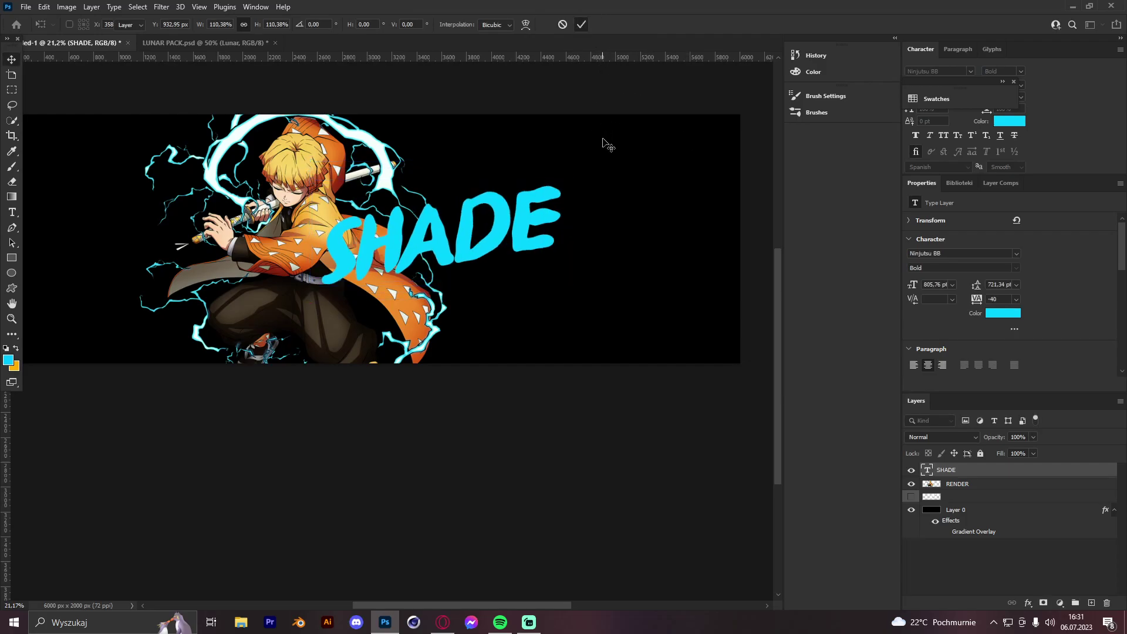
Add a linear gradient overlay to the SHADE text layer with a 90° angle
left_click(11, 318)
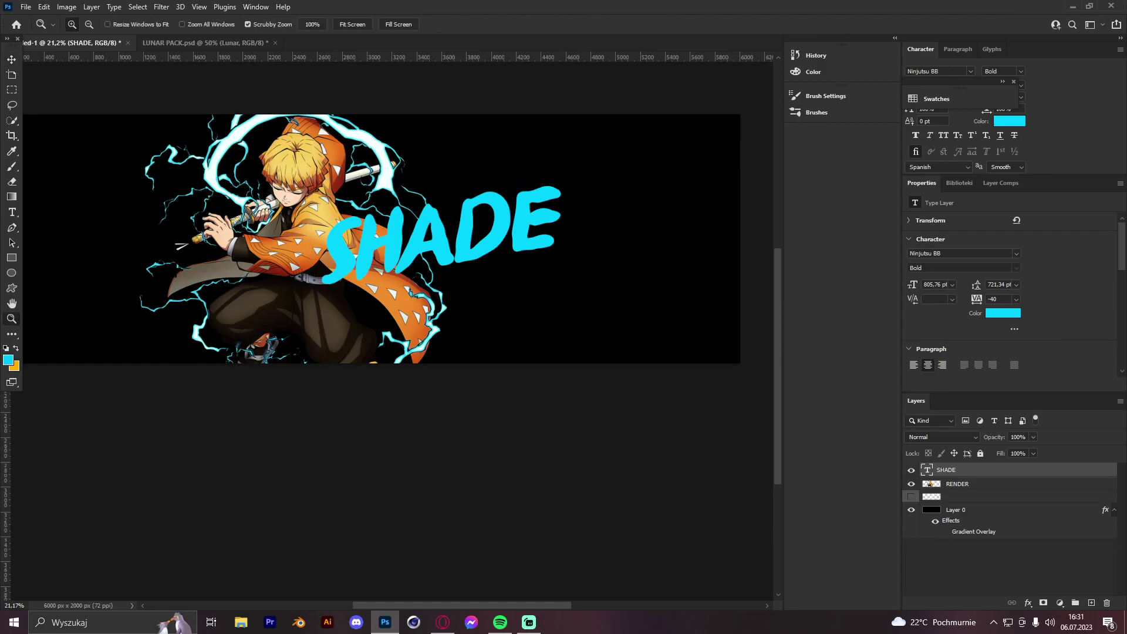
mouse_move(462, 214)
left_mouse_down()
mouse_move(407, 211)
mouse_move(464, 221)
left_mouse_up()
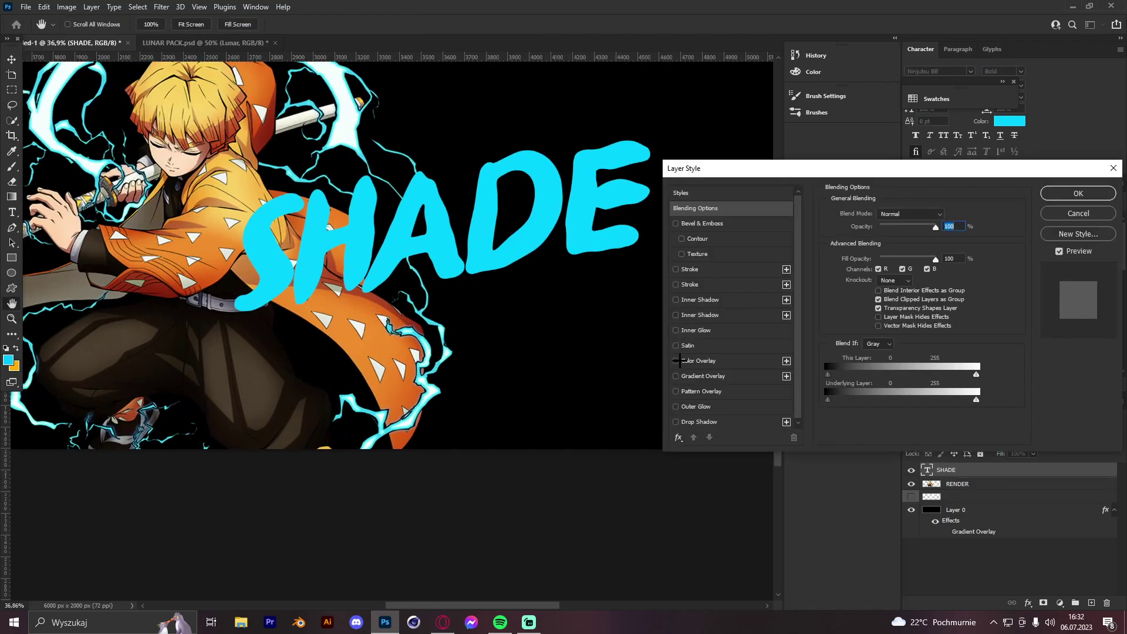
left_click(676, 360)
left_click(676, 360)
left_click(676, 376)
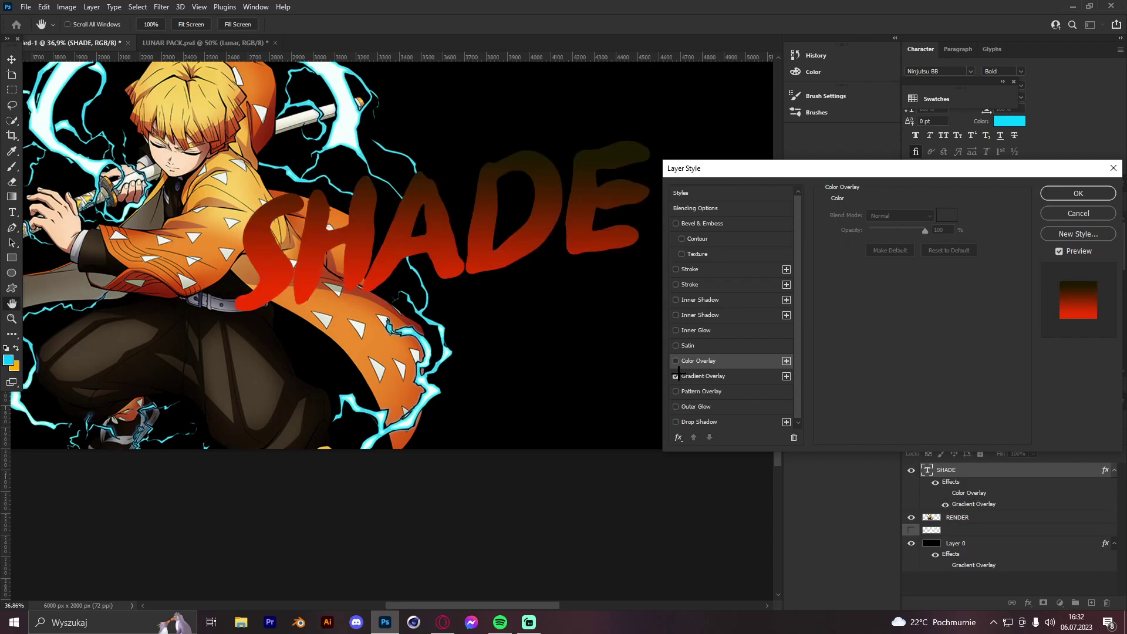
left_click(719, 376)
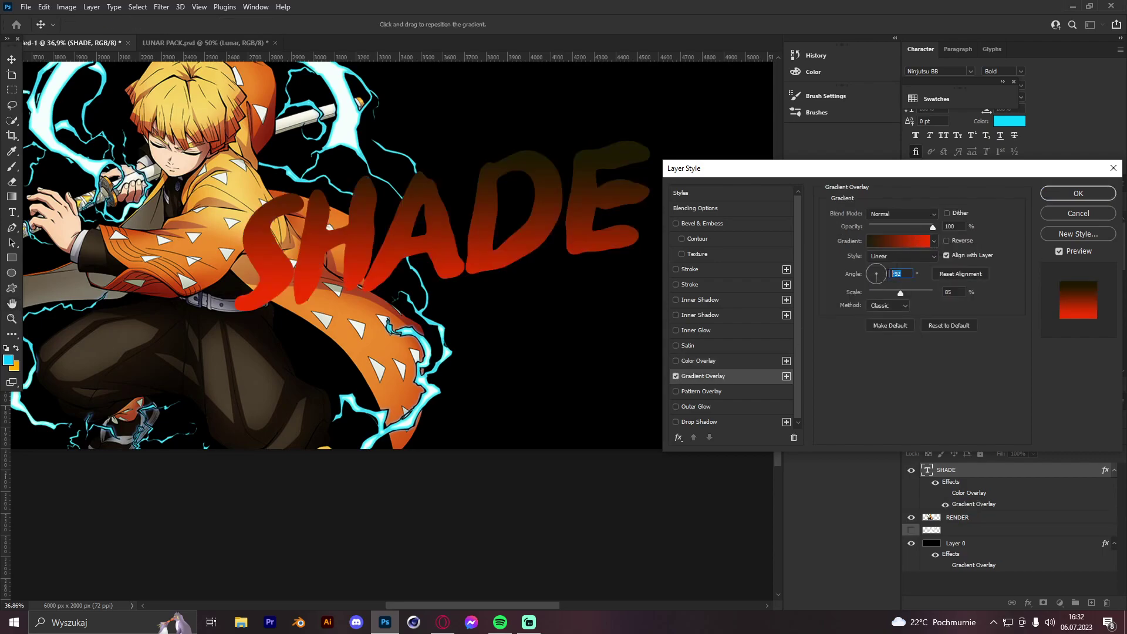
type("90")
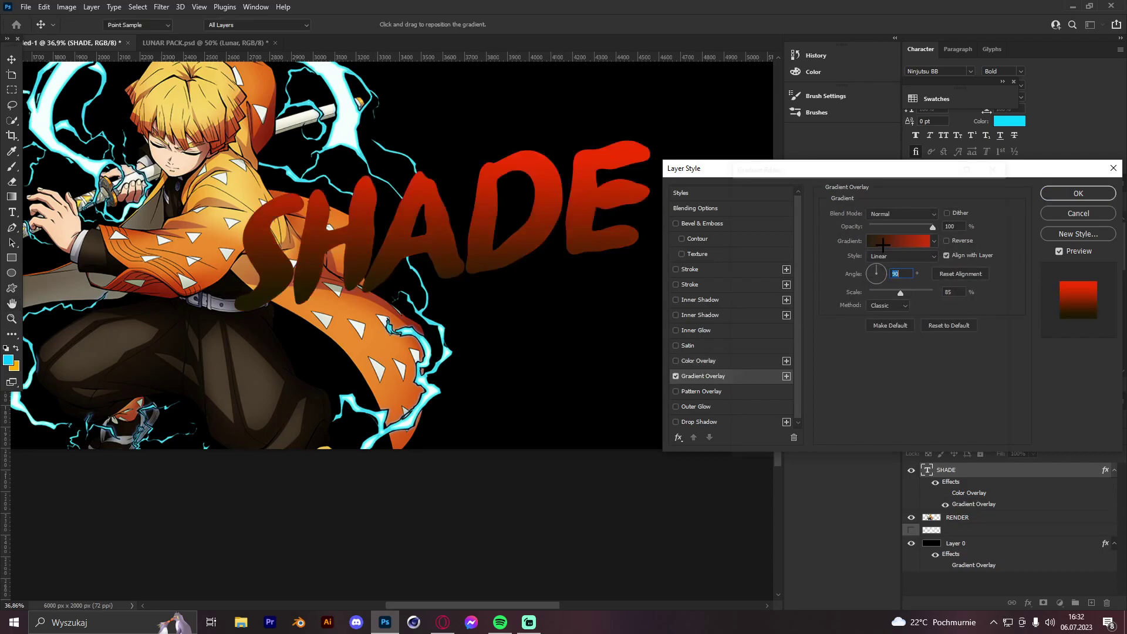
Recolour the text's gradient overlay with an orange start stop and a white (ffffff) end stop
left_click(898, 241)
left_click(743, 381)
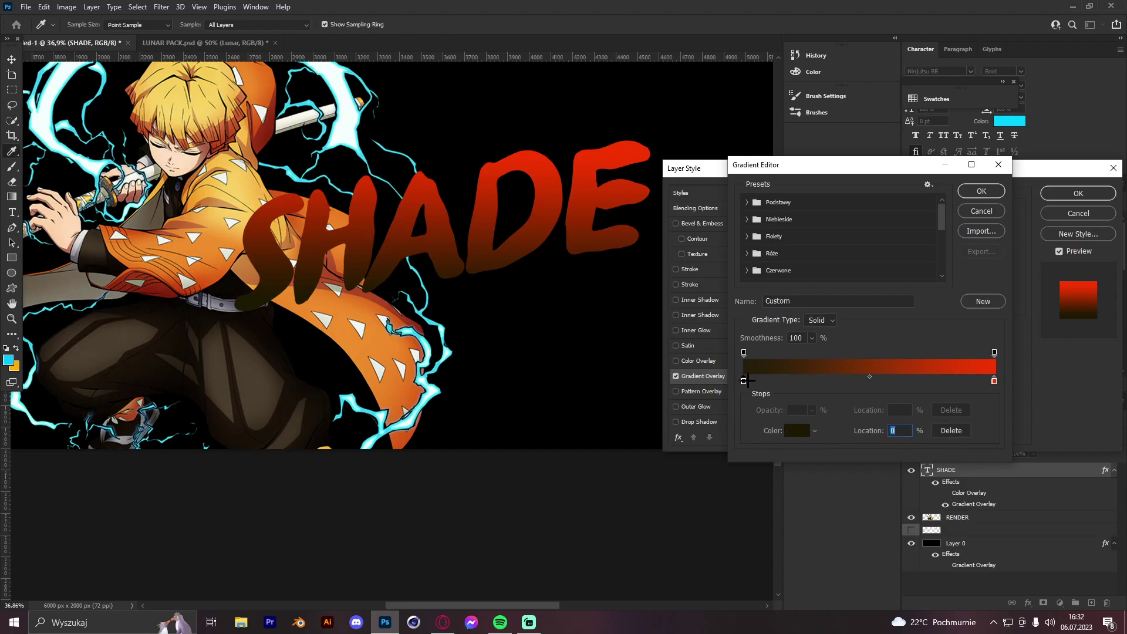
double_click(744, 381)
left_click(862, 325)
left_click(985, 299)
left_click(994, 381)
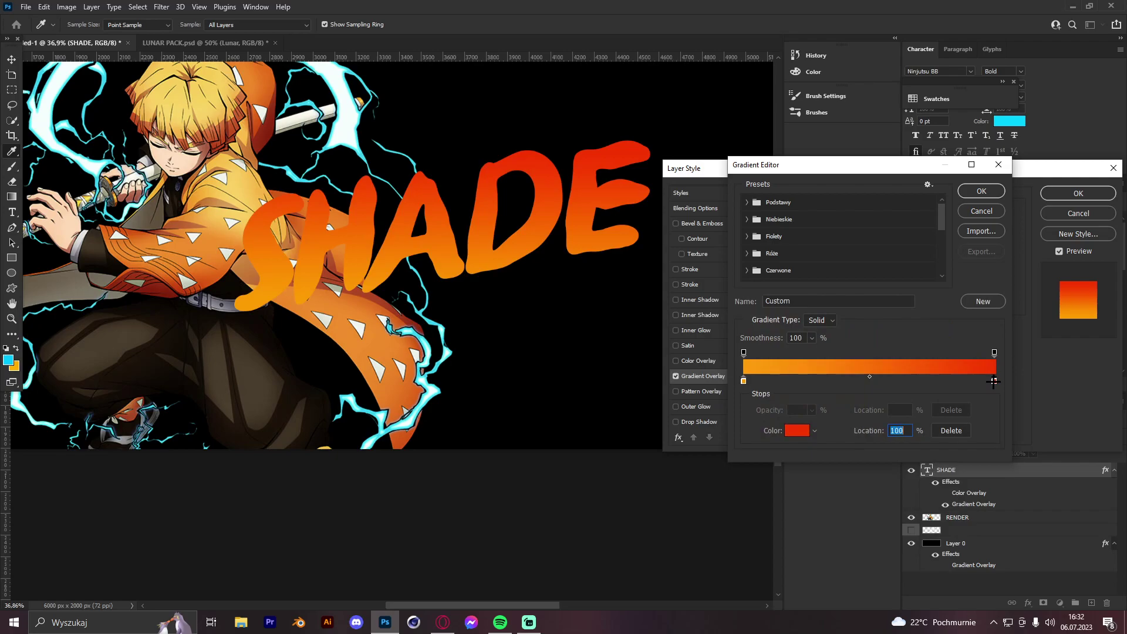
double_click(994, 381)
left_click(719, 303)
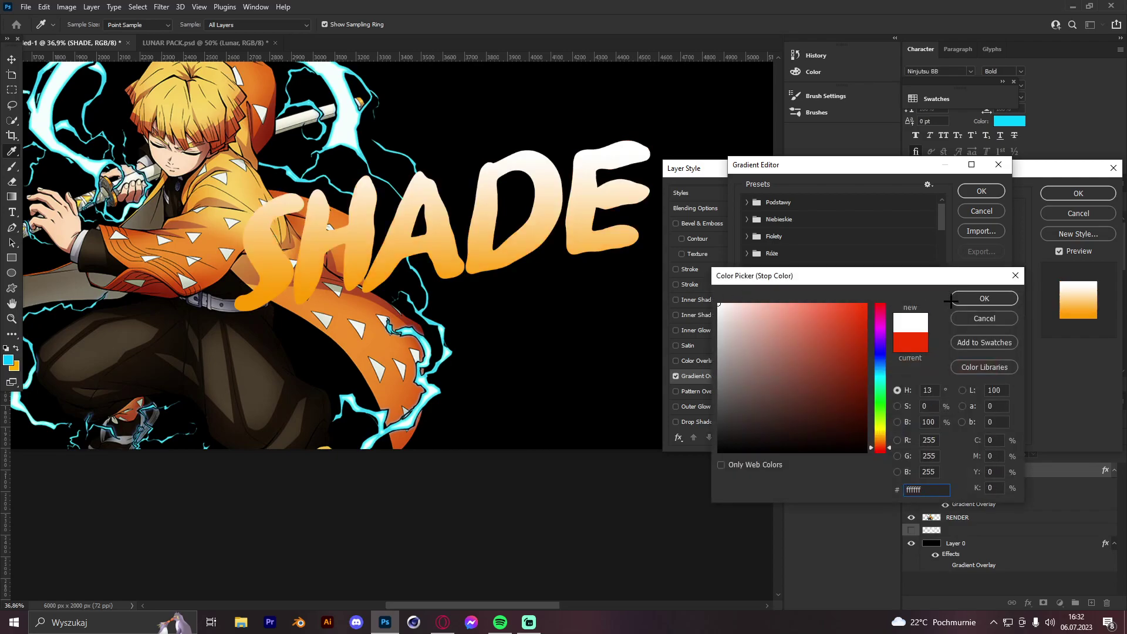
left_click(984, 299)
left_click(986, 192)
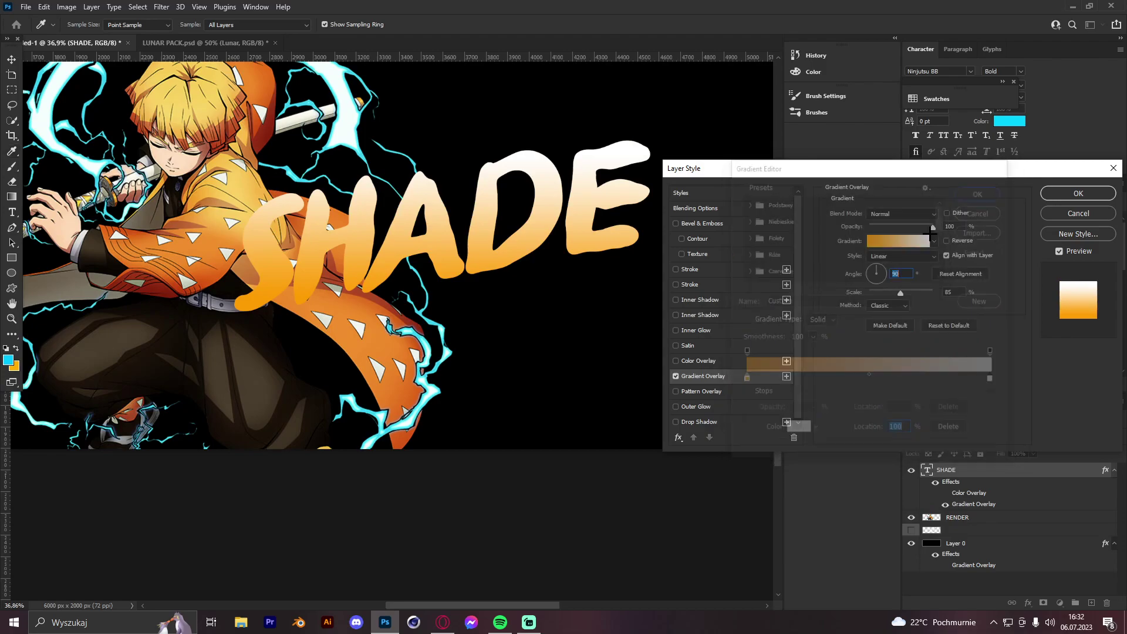
Set the gradient overlay's angle to 97° and move its white stop to 79%
left_click(875, 259)
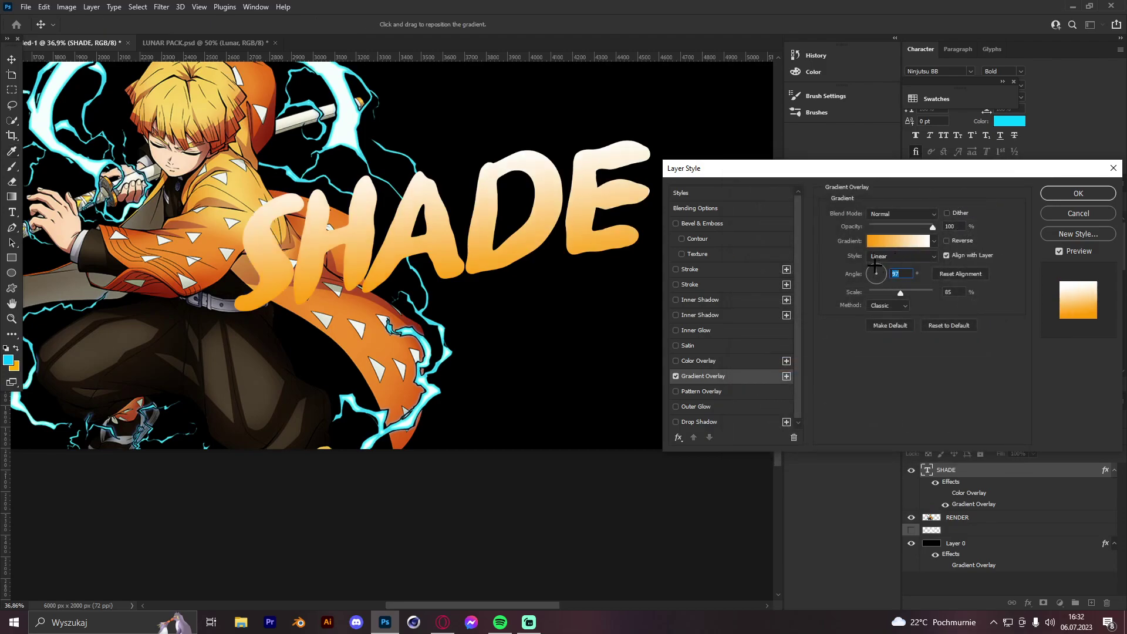
left_click(898, 241)
left_click_drag(996, 381, 942, 378)
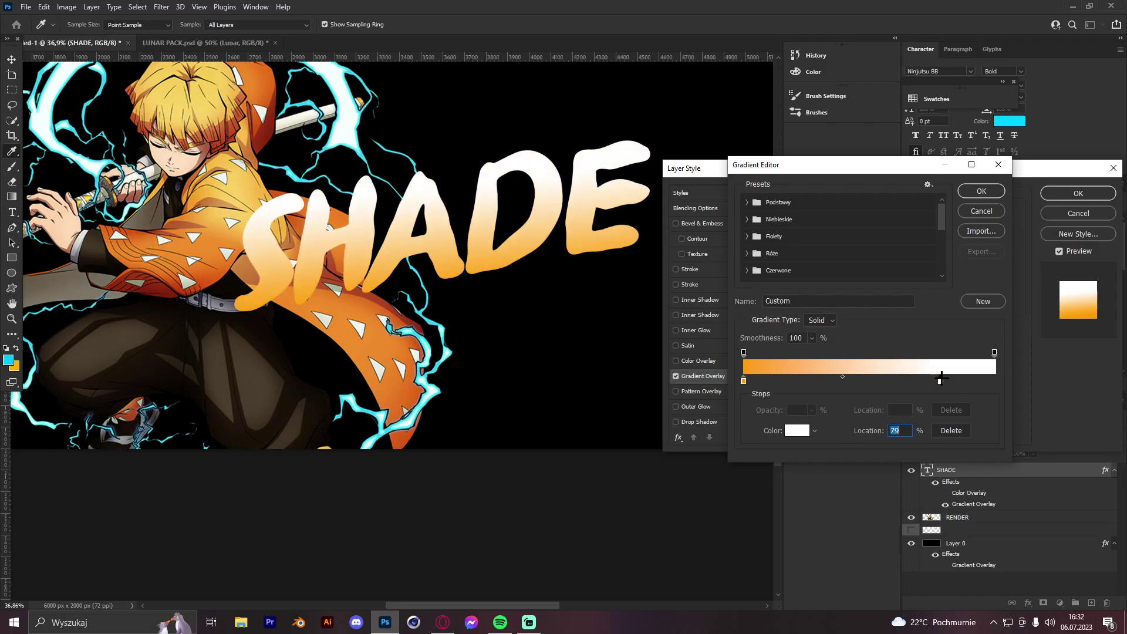
left_click(971, 191)
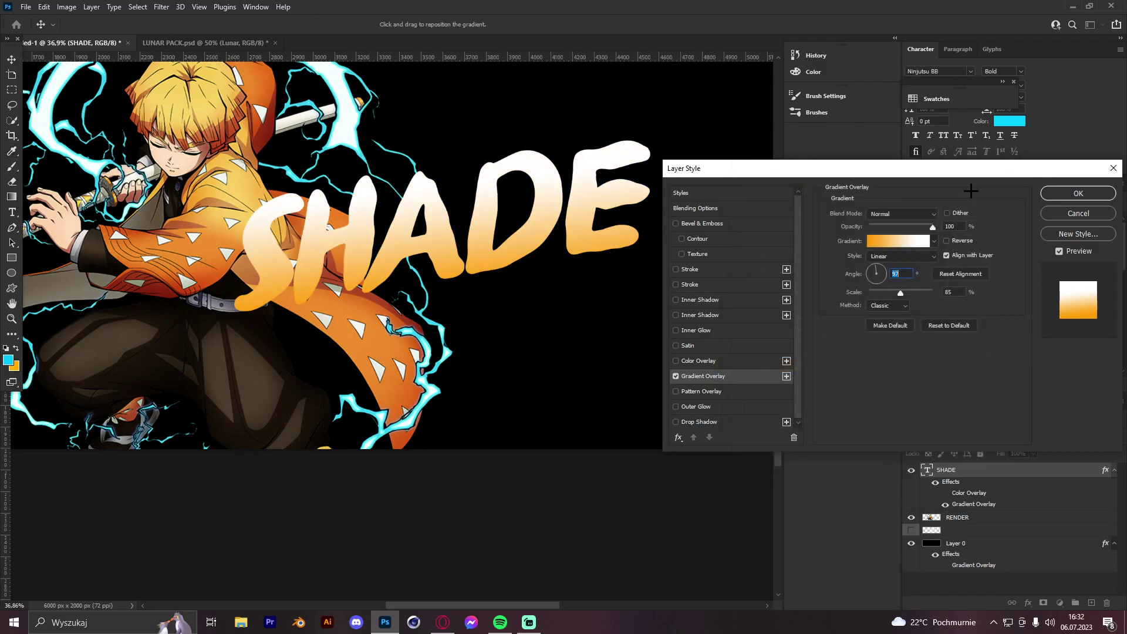
Add a drop shadow at 48% opacity and a satin effect with 48 px distance and 133 px size
left_click(677, 422)
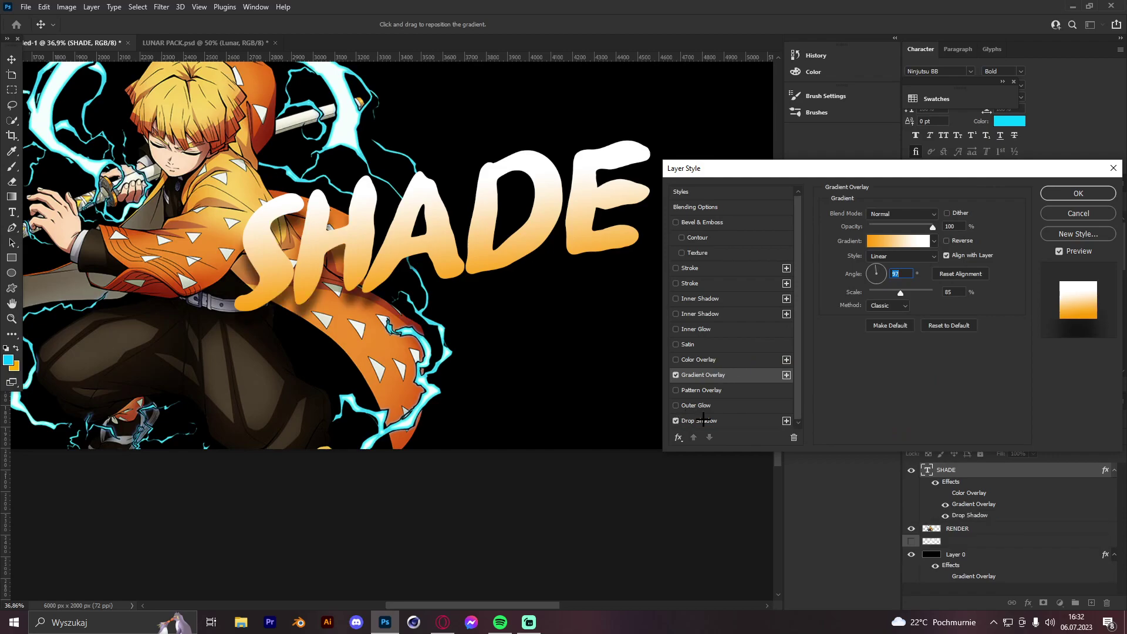
left_click_drag(899, 230, 896, 231)
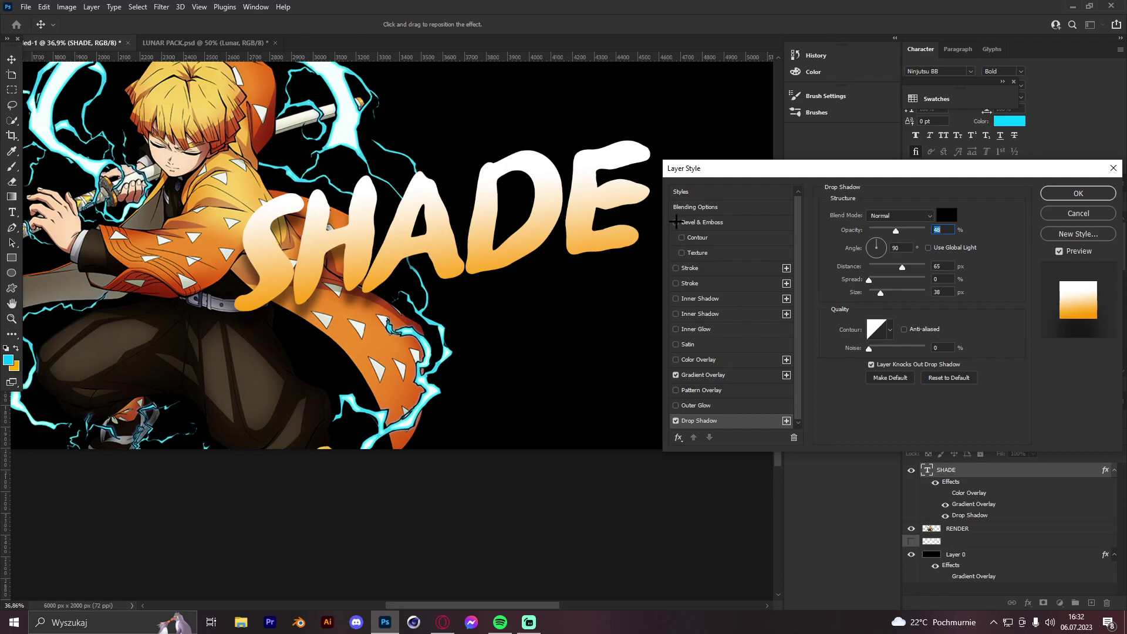
left_click(676, 344)
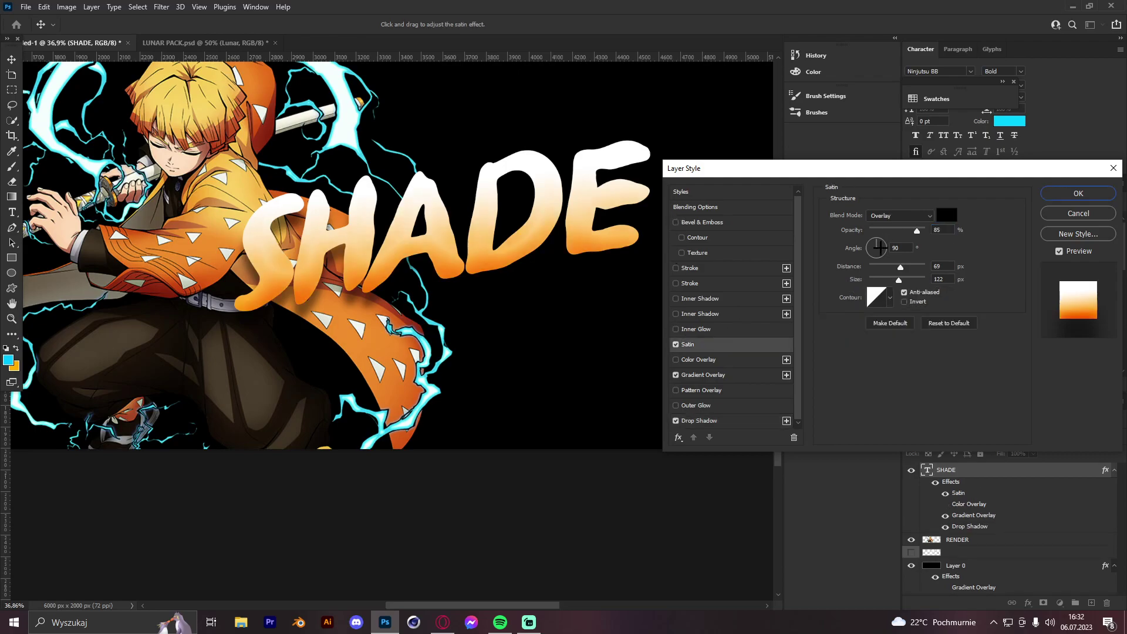
left_click_drag(897, 280, 898, 264)
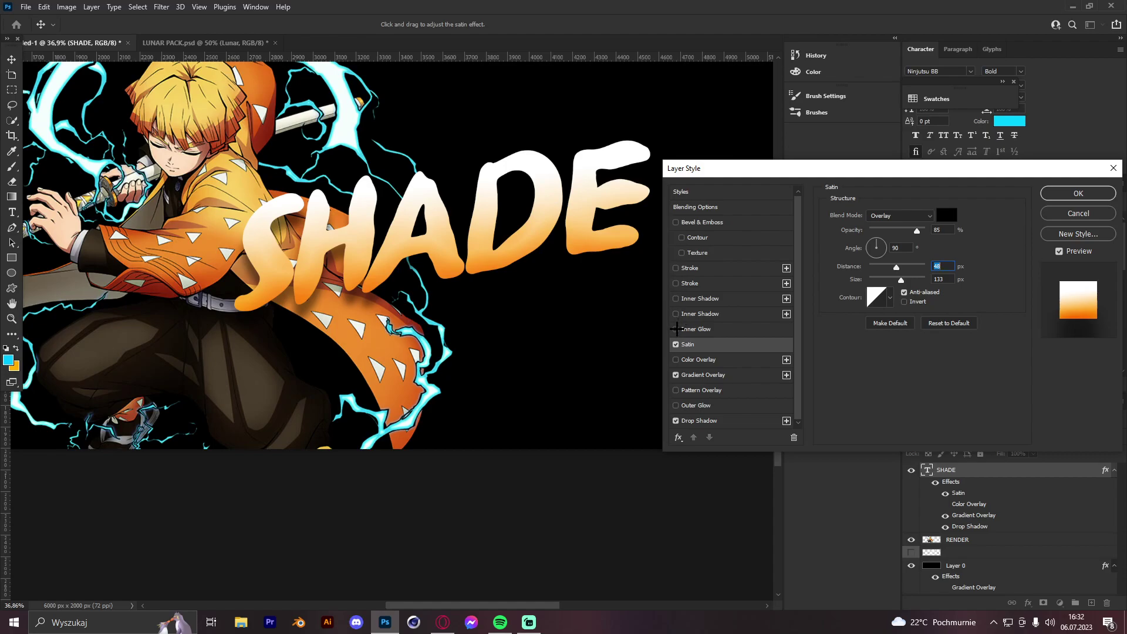
Add a white inner glow to the SHADE text using the Overlay blend mode
left_click(676, 329)
left_click(699, 329)
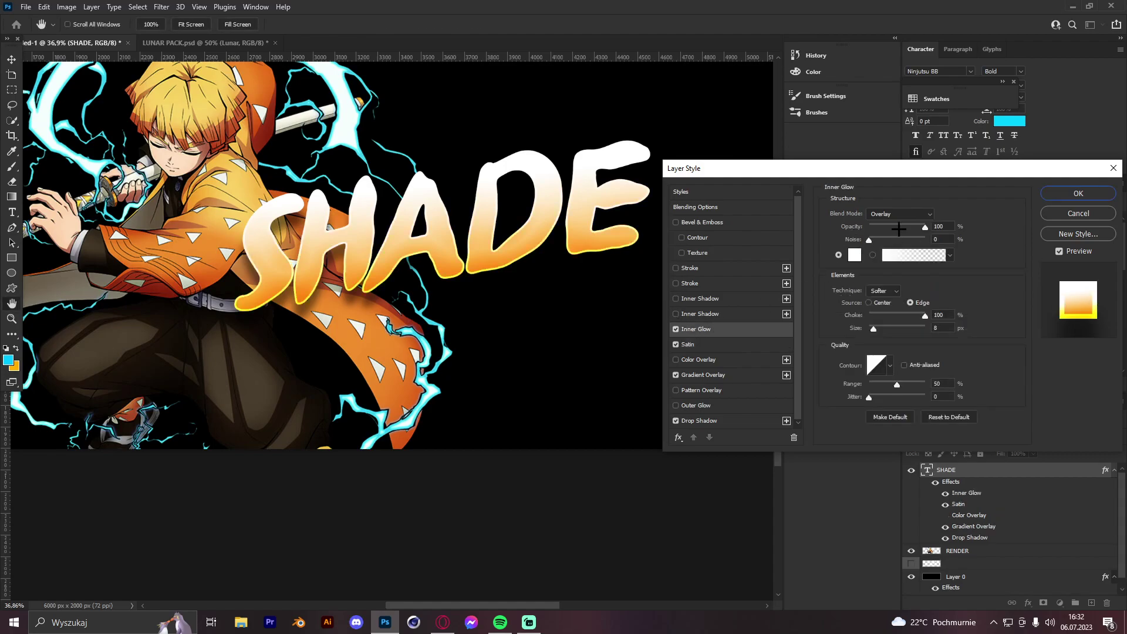
left_click(854, 256)
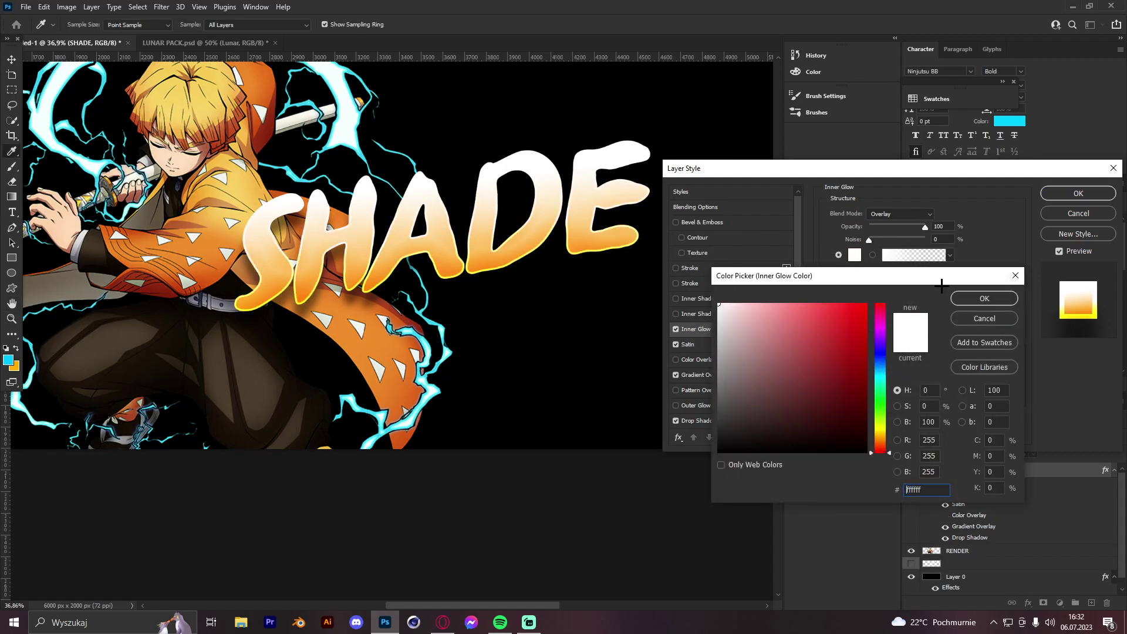
left_click(960, 296)
left_click(901, 214)
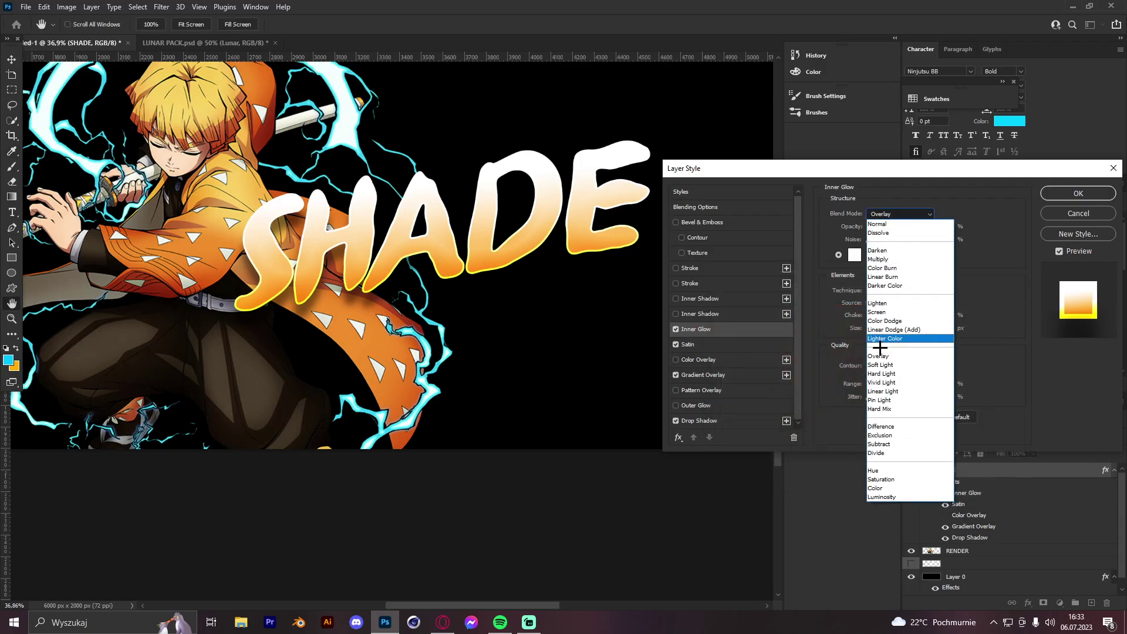
left_click(881, 353)
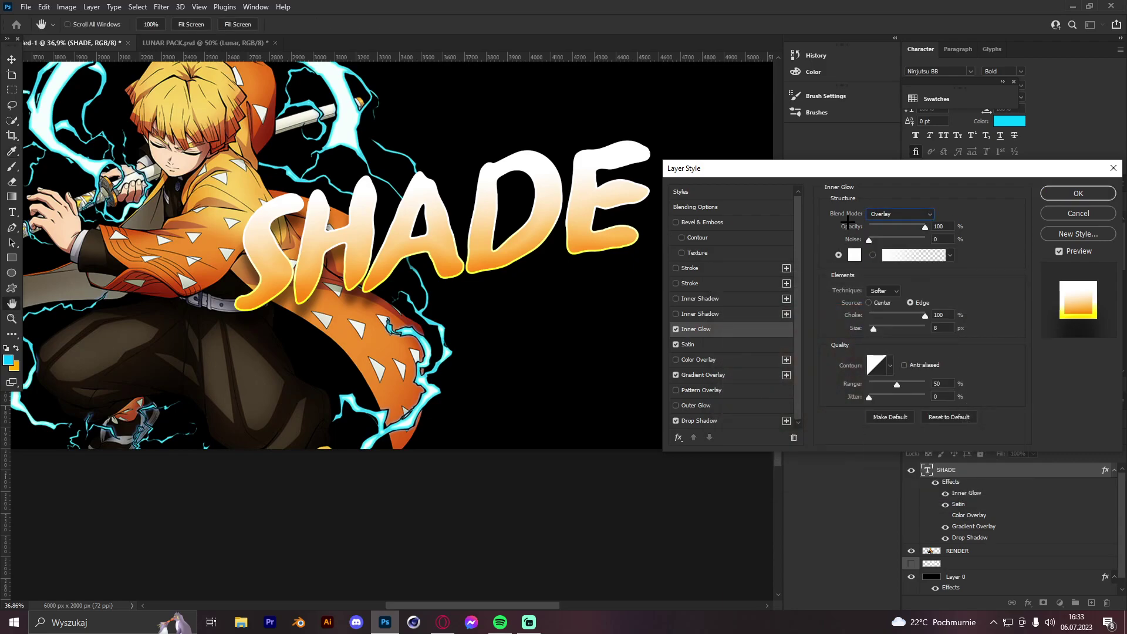
Add a black inner shadow to the SHADE text in Overlay blend mode and fine-tune its distance and size
left_click(676, 299)
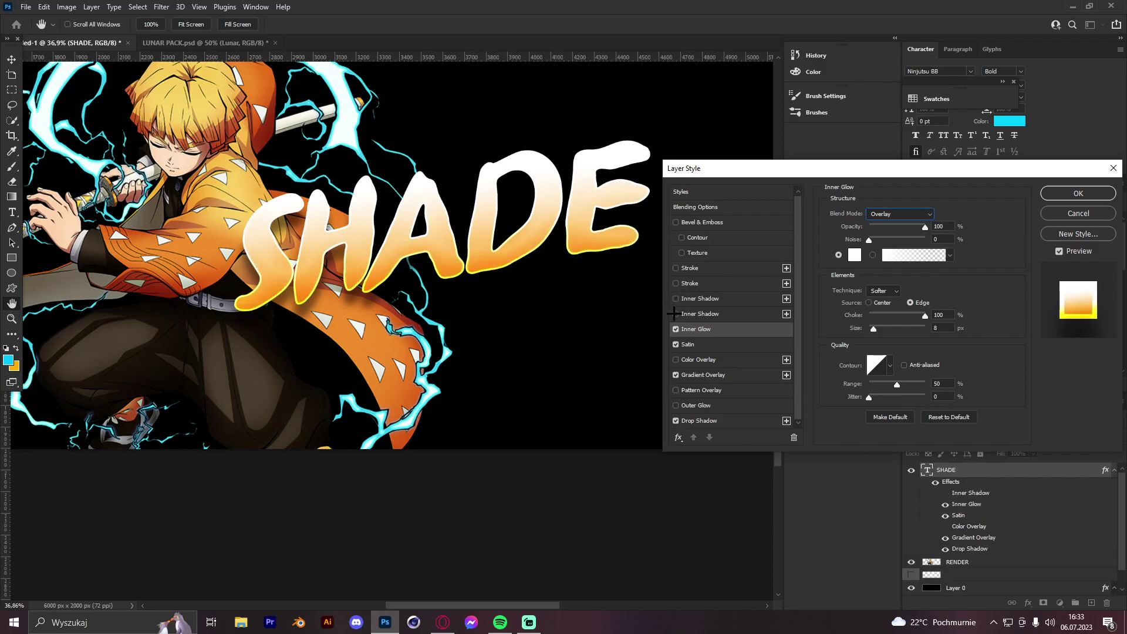
left_click(702, 313)
left_click_drag(887, 267, 888, 267)
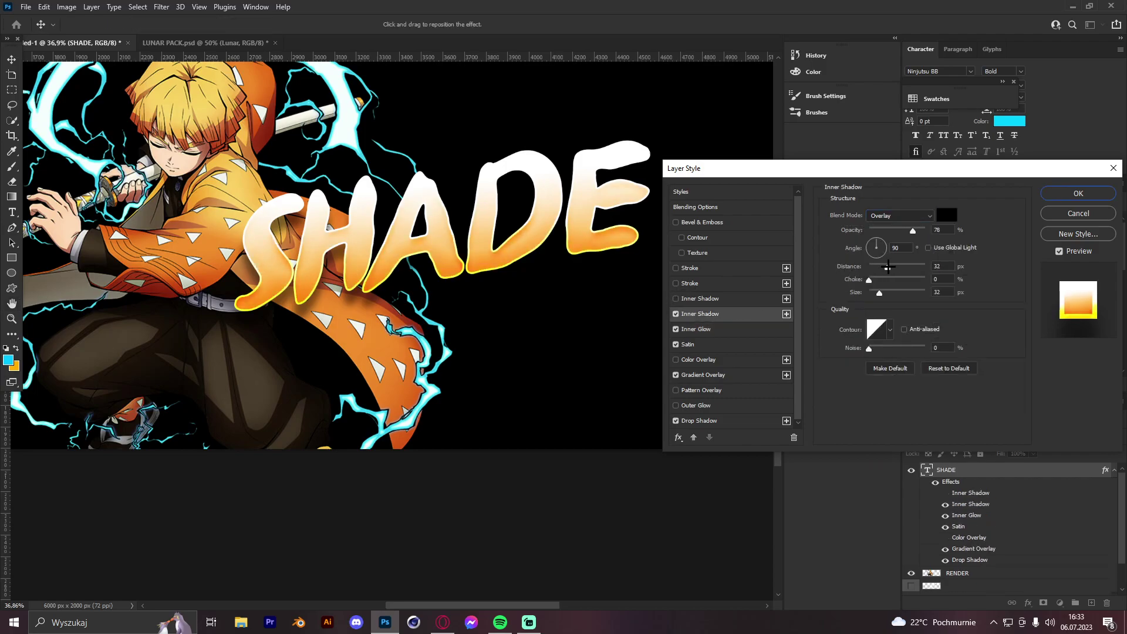
left_click(890, 217)
left_click(886, 227)
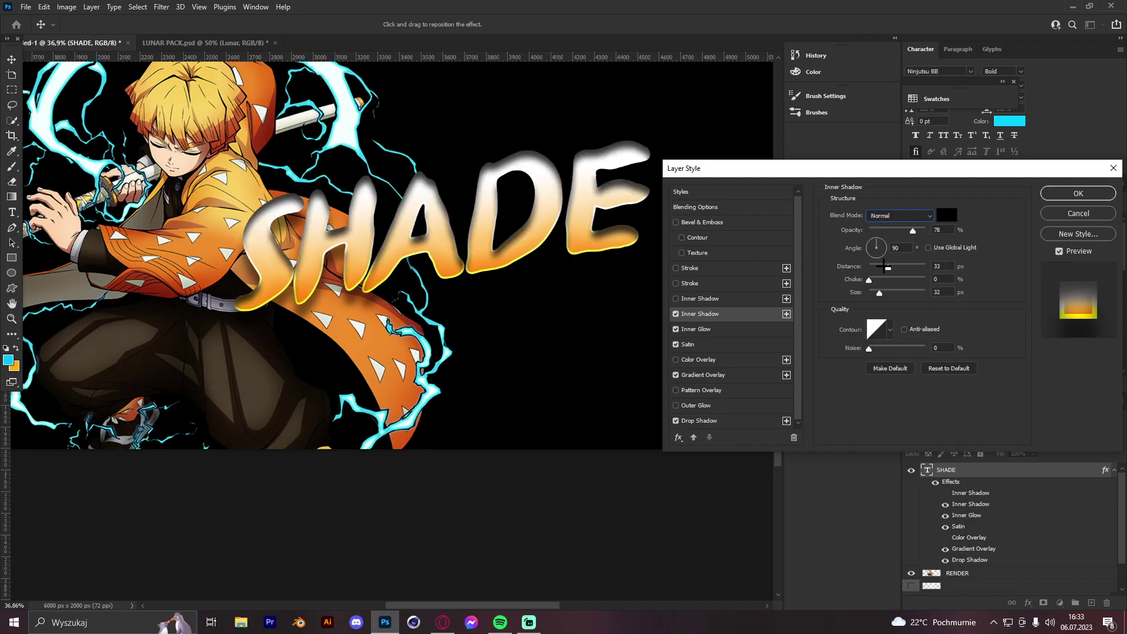
left_click(887, 215)
left_click(887, 357)
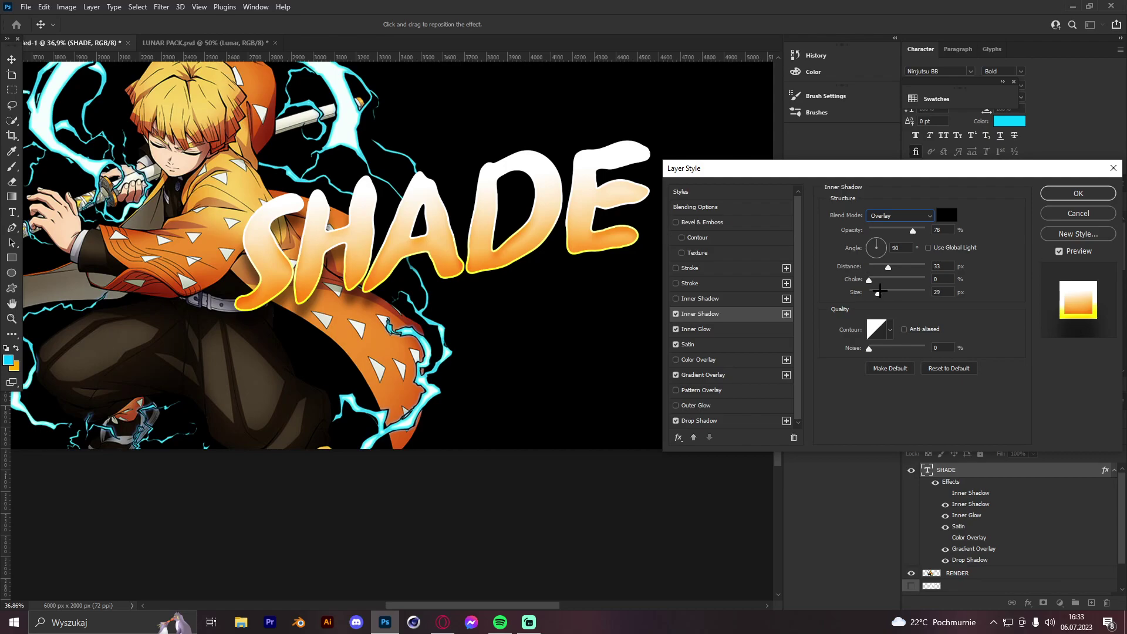
left_click(881, 292)
left_click_drag(893, 268, 891, 267)
Add an Inner Bevel and a 13 px outside stroke in dark brown (382600) to the SHADE text, and apply the styles
left_click(676, 222)
left_click(717, 220)
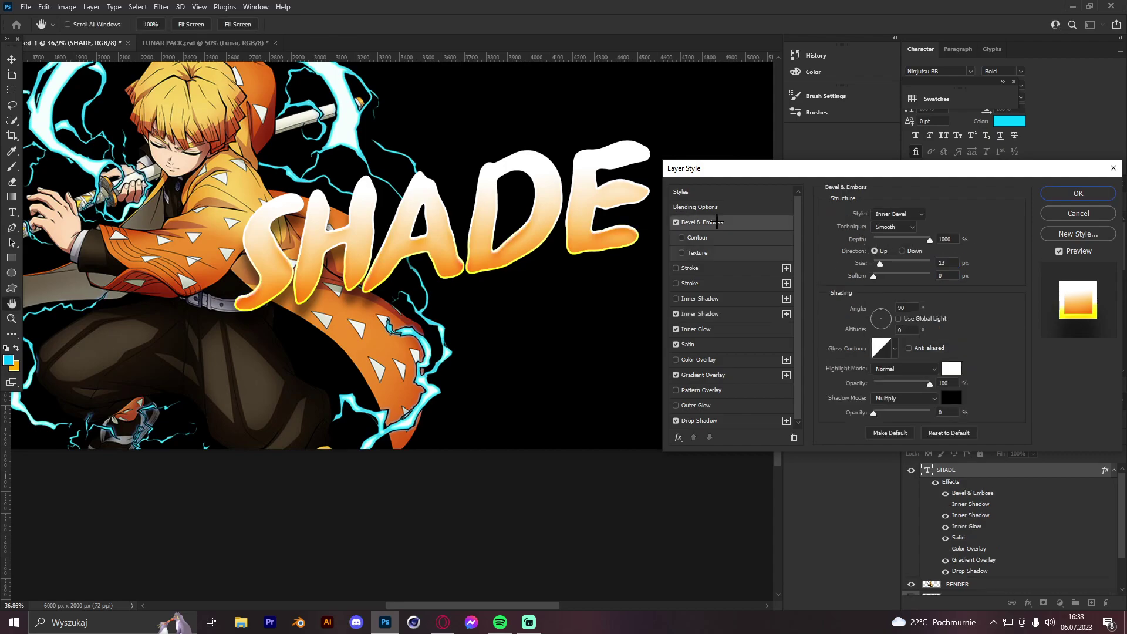
left_click(677, 284)
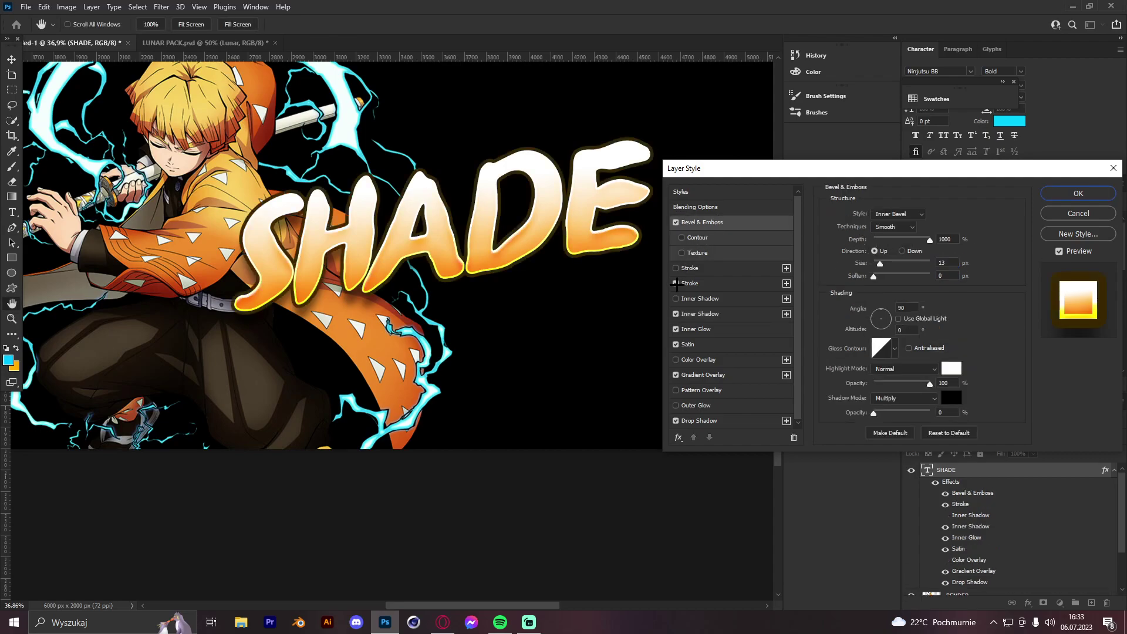
left_click(699, 283)
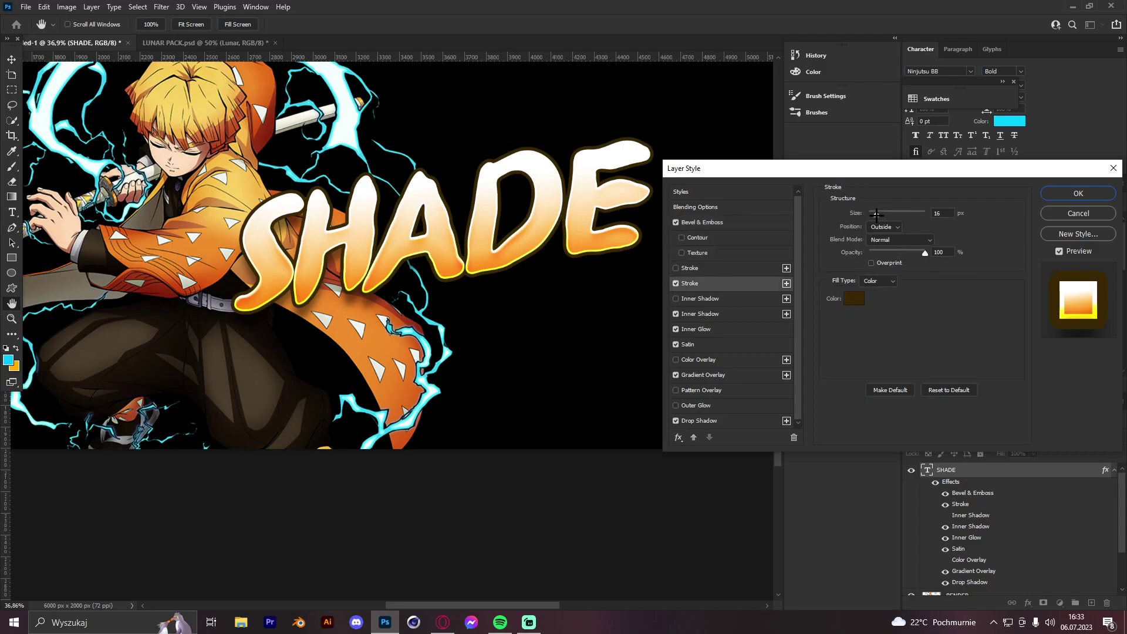
left_click(855, 298)
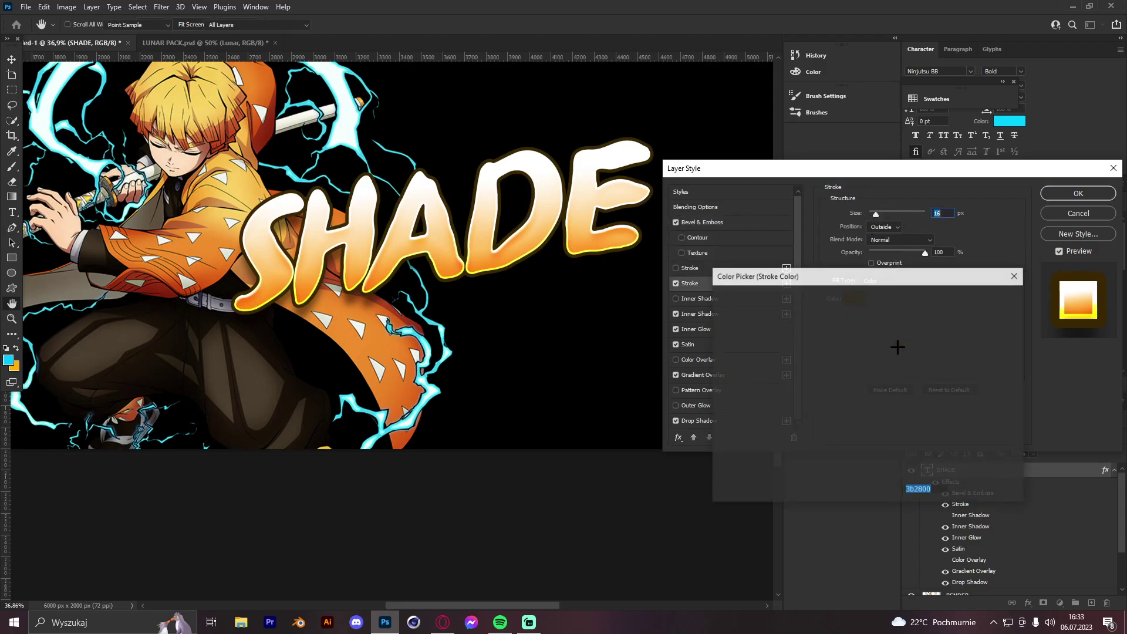
left_click(866, 420)
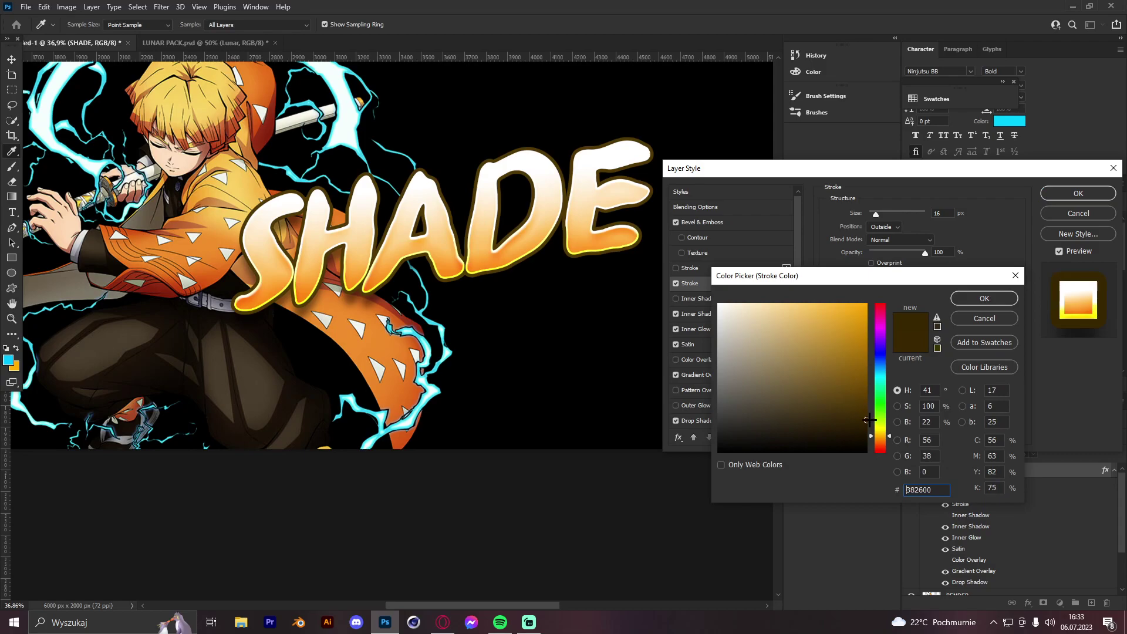
left_click(983, 298)
left_click_drag(877, 214, 875, 214)
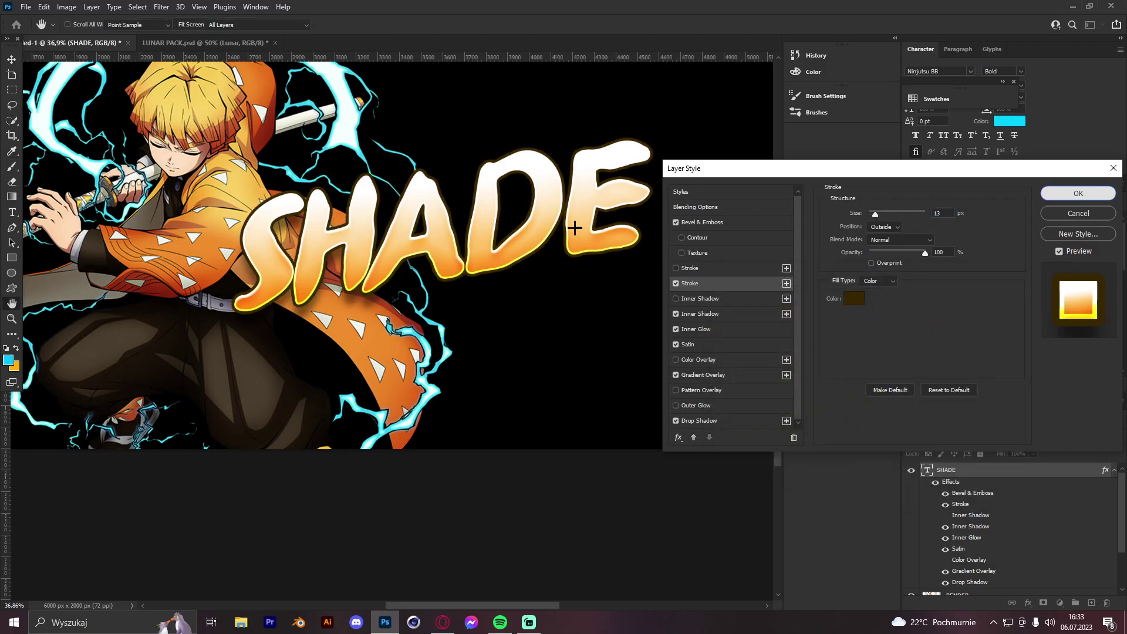
left_click(1079, 193)
Create a second text layer reading "shade" below the title in the SynthekKana LDR font
left_click_drag(502, 220, 543, 213)
left_click(11, 212)
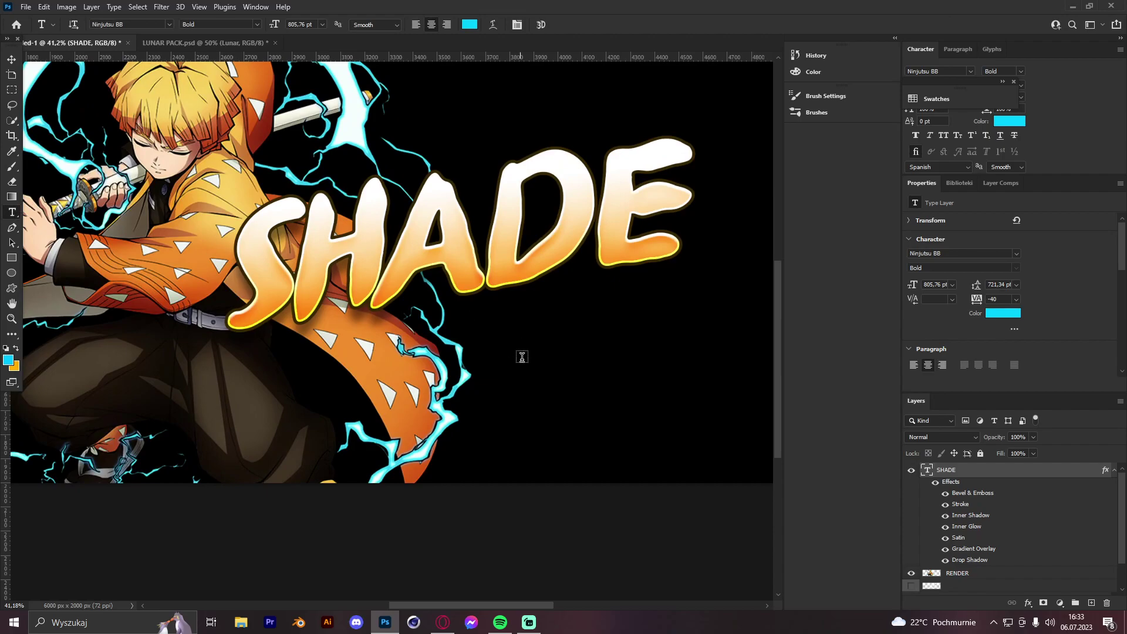
left_click(401, 353)
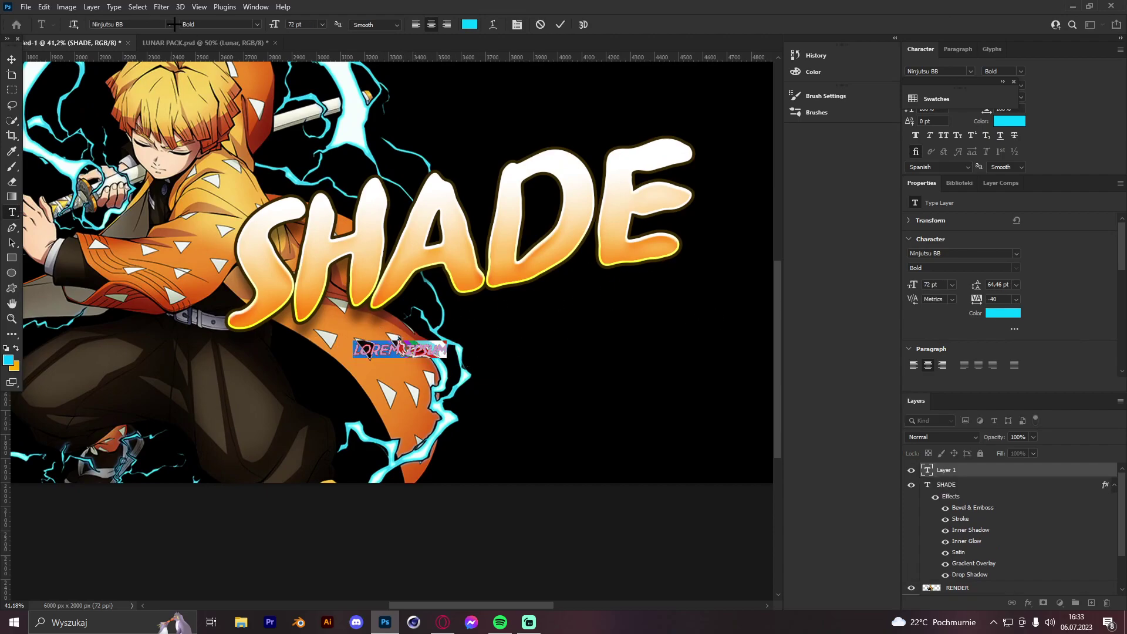
left_click(172, 24)
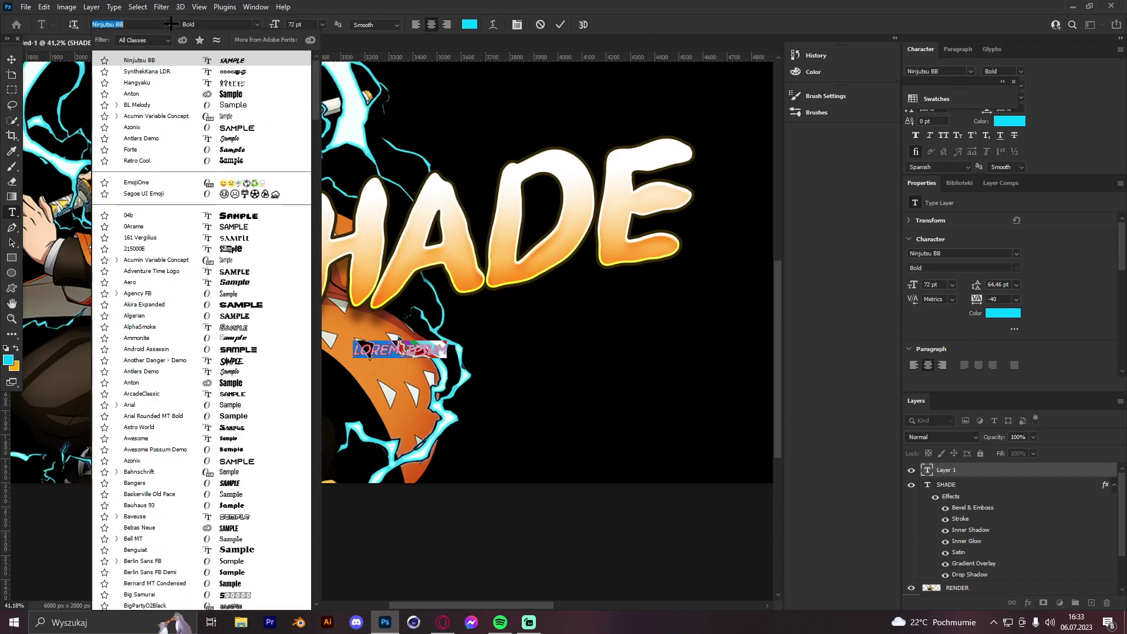
left_click(155, 71)
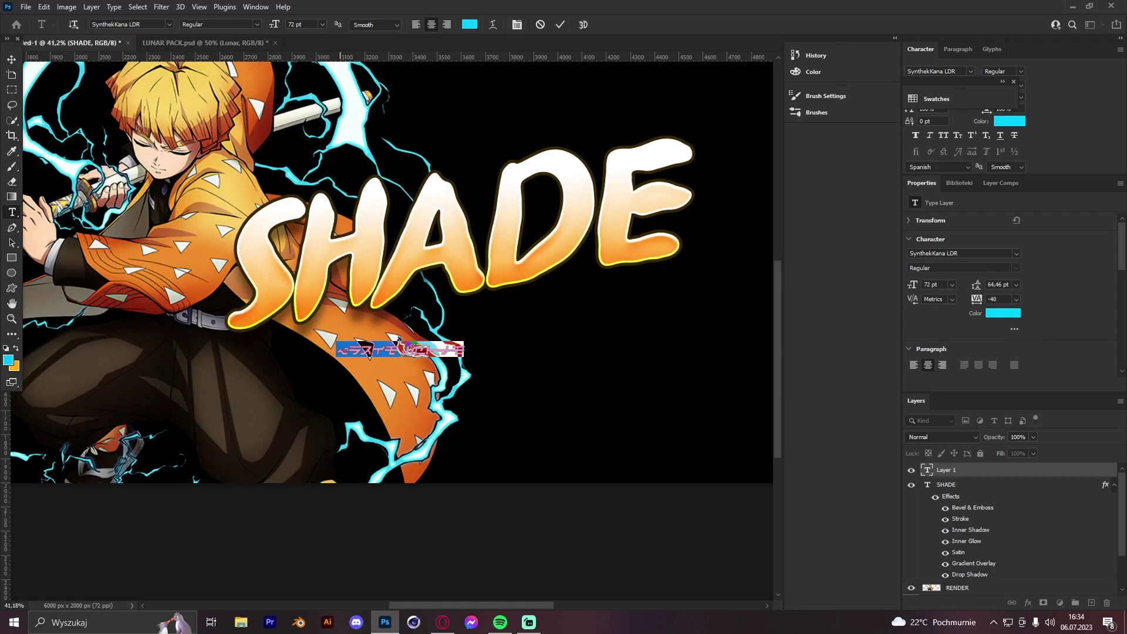
type("shade")
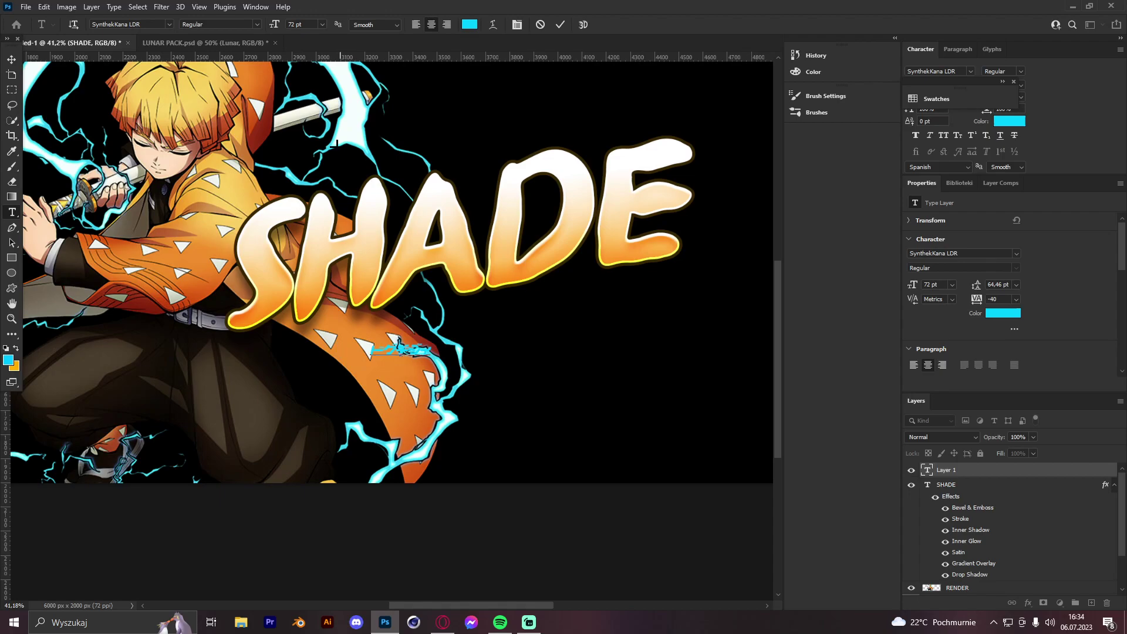
Scale the katakana text to about 290%, tilt it about -9° and place it just beneath the SHADE title
left_click(9, 60)
left_click_drag(434, 357, 507, 374)
left_click_drag(525, 327, 521, 310)
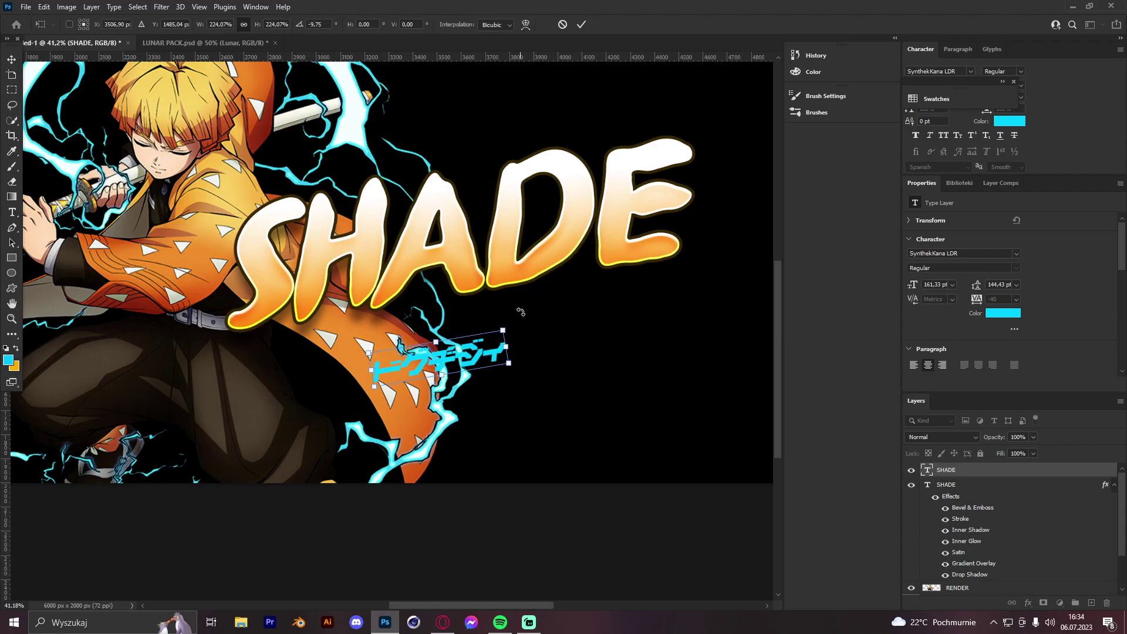
left_click_drag(504, 330, 556, 290)
left_click(582, 25)
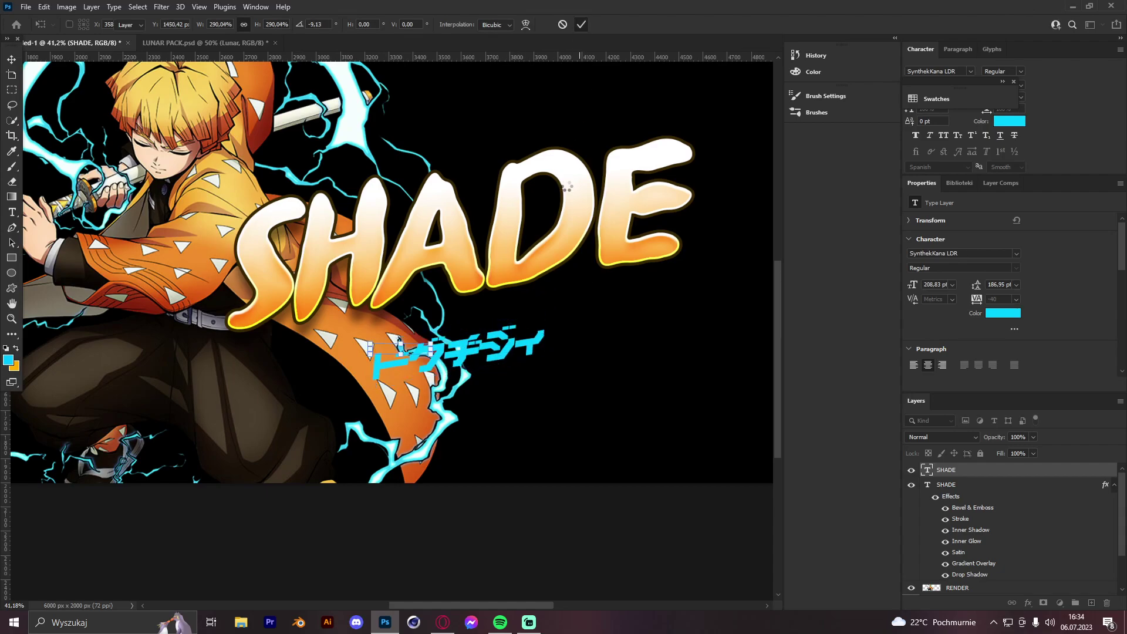
mouse_move(567, 204)
left_mouse_down()
mouse_move(562, 177)
mouse_move(568, 185)
left_mouse_up()
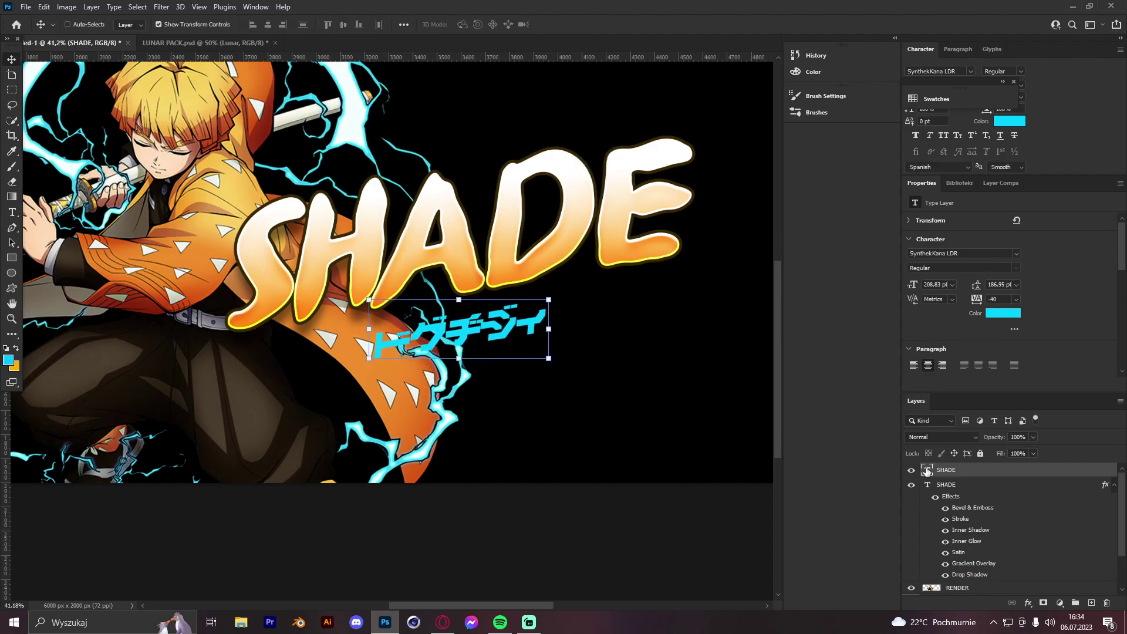
Set the katakana text's tracking to 780 and reposition it under the SHADE title
left_click_drag(975, 300, 997, 302)
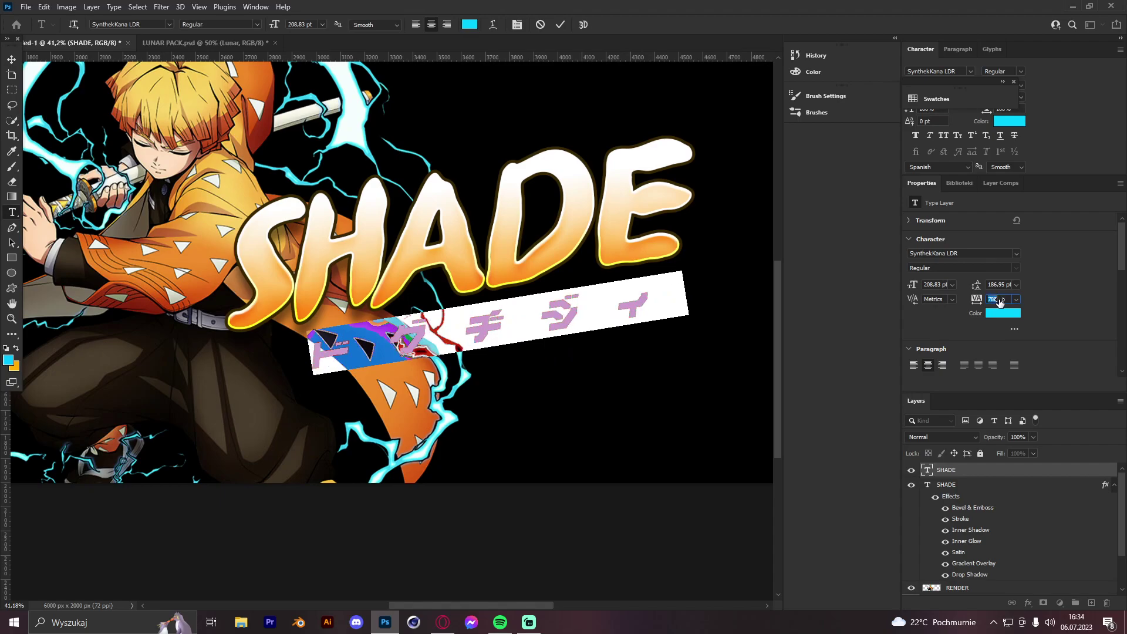
left_click(11, 59)
left_click_drag(537, 186, 541, 181)
Add a Bevel & Emboss effect to the katakana text as an Inner Bevel with 1000% depth and 13 px size
left_click(11, 319)
left_click_drag(553, 270, 617, 273)
left_click_drag(490, 271, 483, 280)
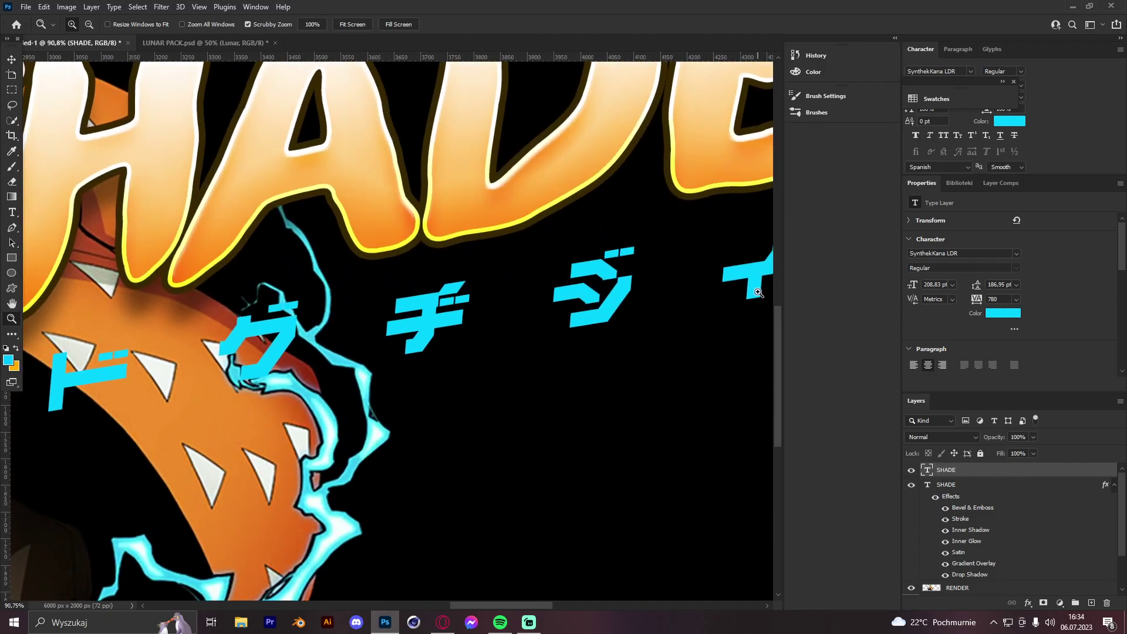
double_click(1027, 474)
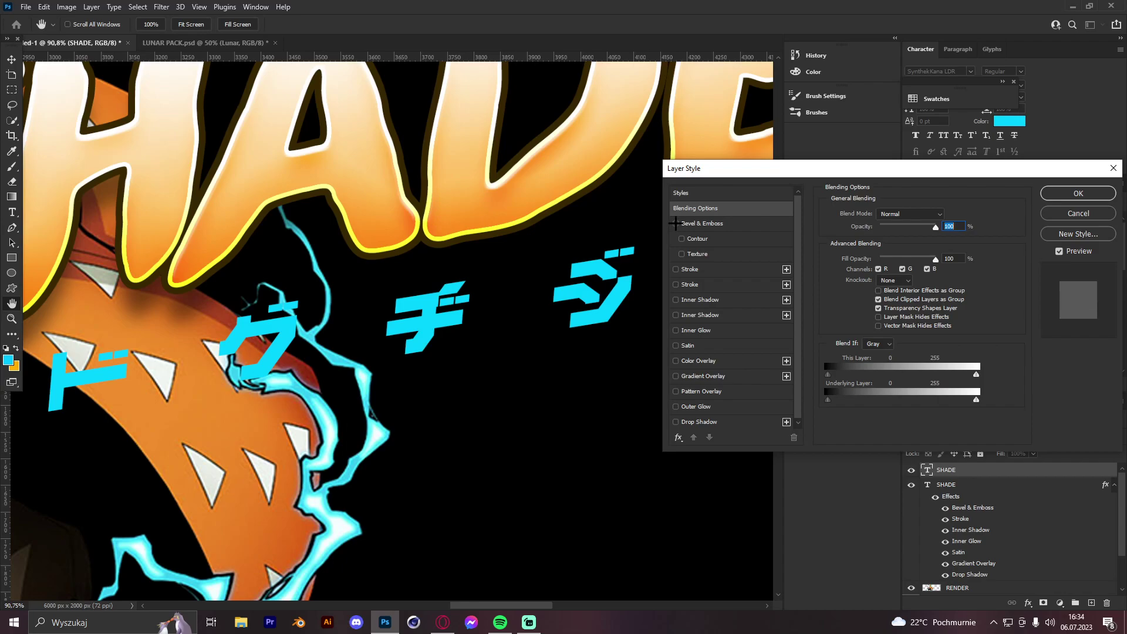
left_click(676, 223)
left_click(705, 224)
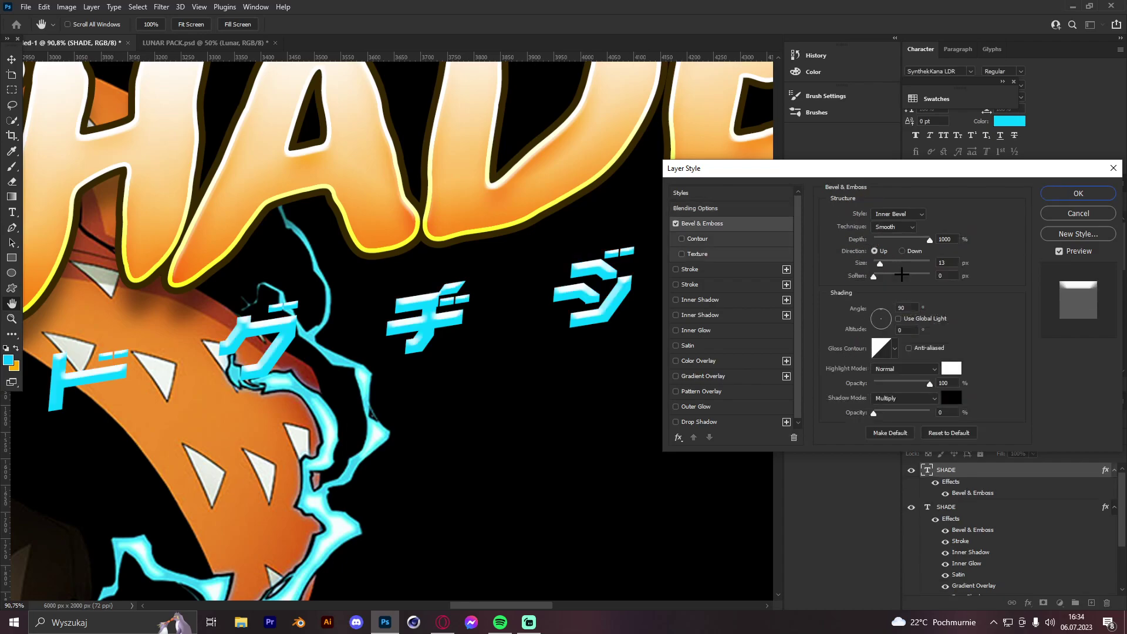
Add a black satin effect to the katakana text in Overlay blend mode at 97% opacity
left_click(676, 345)
left_click(718, 345)
left_click(899, 216)
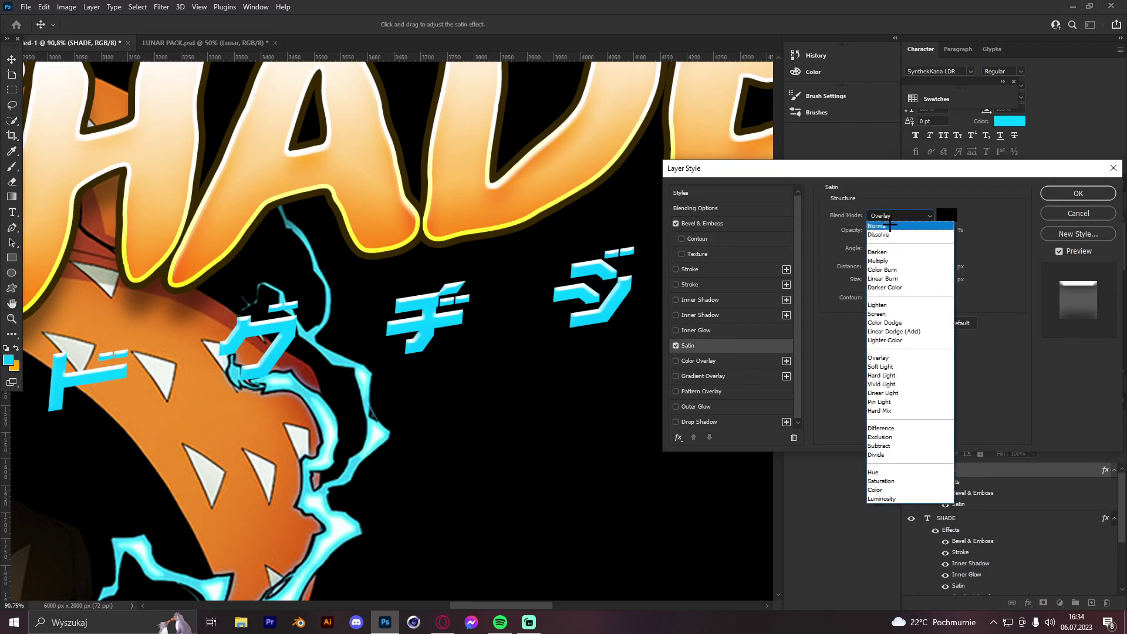
left_click(888, 220)
left_click_drag(902, 230, 925, 230)
left_click(899, 216)
left_click(887, 355)
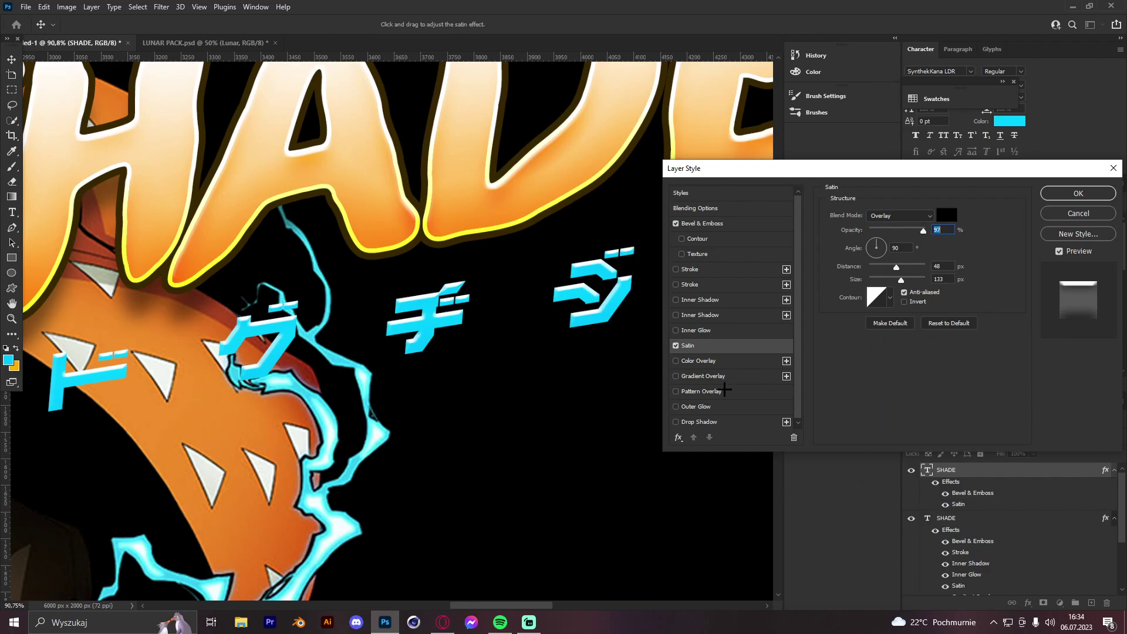
Add a drop shadow to the katakana text with 45% opacity, 21 px distance and 18 px size, and apply the styles
left_click(706, 422)
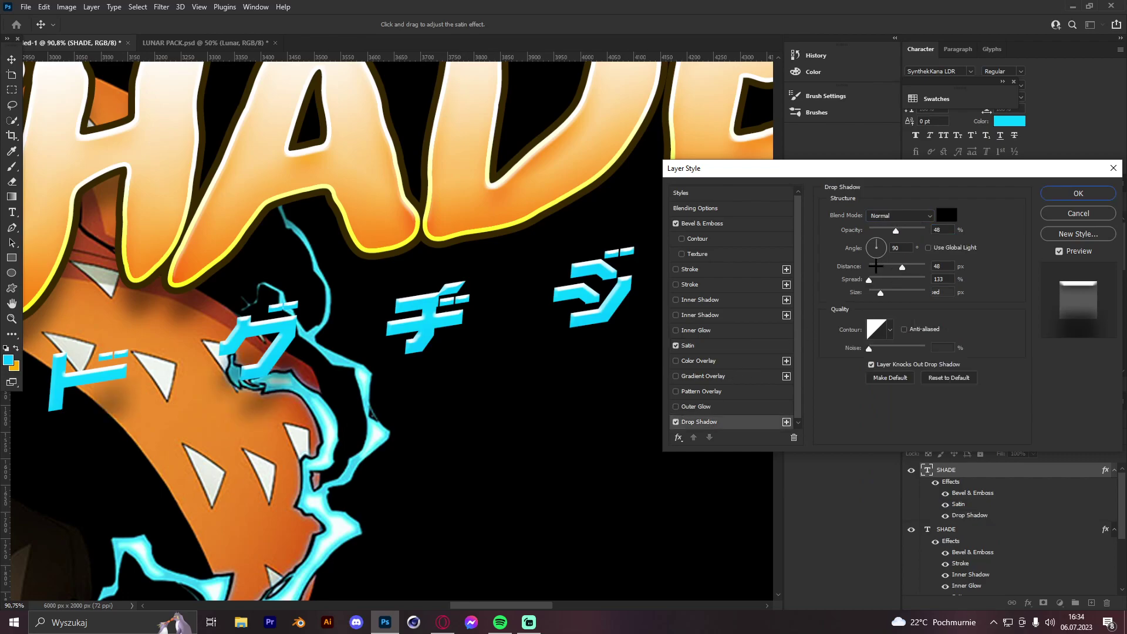
left_click_drag(884, 267, 892, 232)
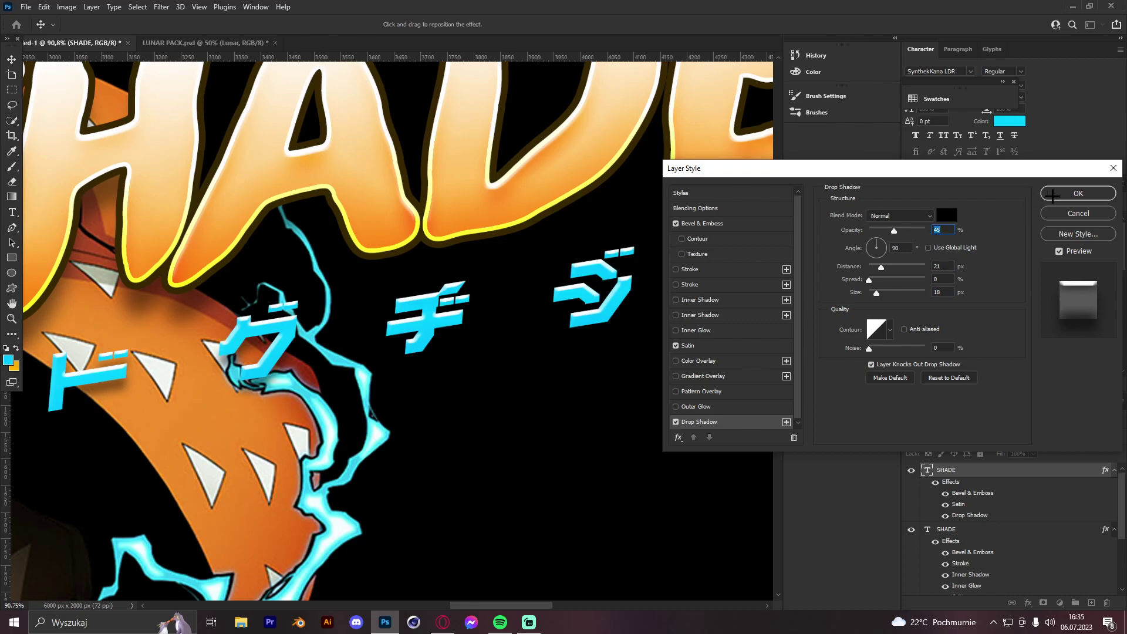
left_click(1078, 193)
key("z")
left_click_drag(558, 258, 502, 212)
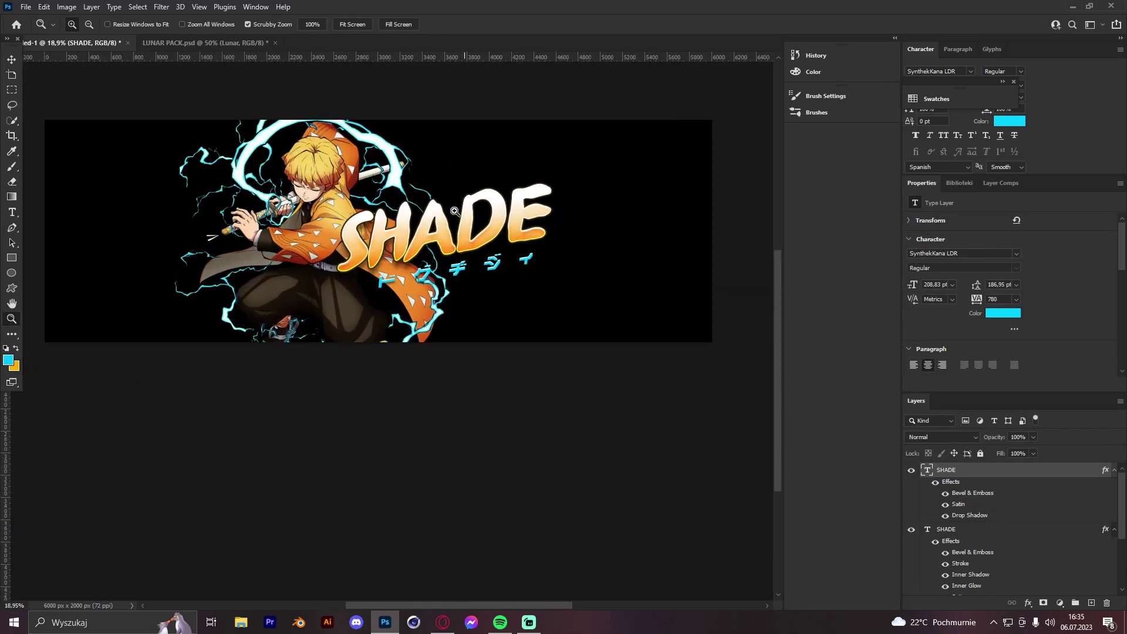
scroll(437, 211, "up", 2)
left_click_drag(339, 204, 409, 203)
key("v")
scroll(980, 536, "down", 3)
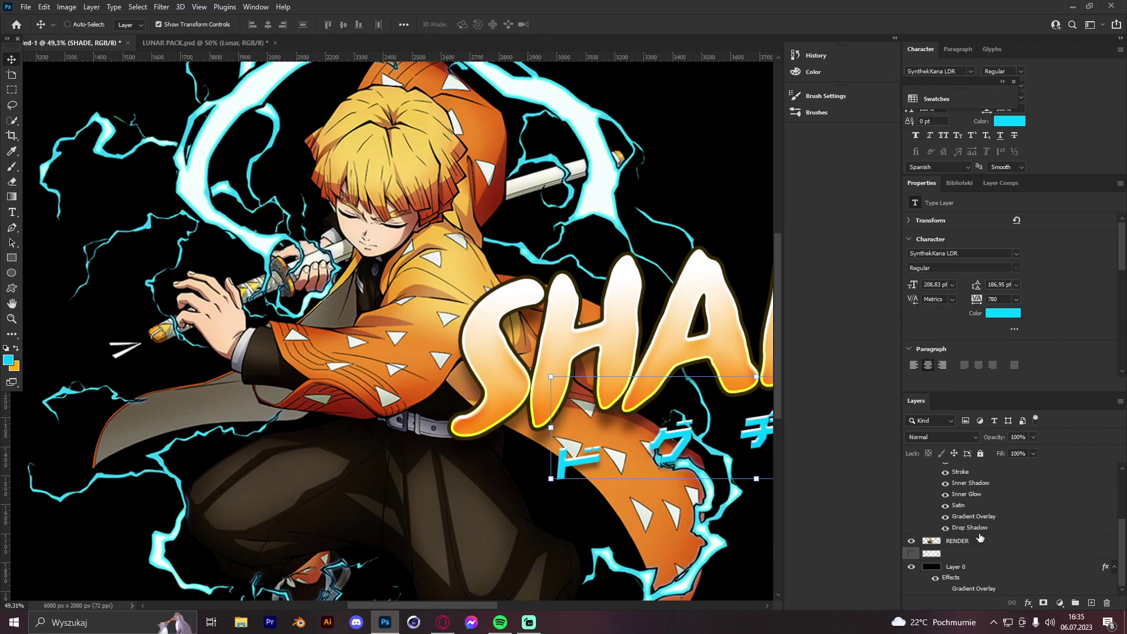
left_click(632, 435, "ctrl")
left_click(485, 336, "ctrl")
double_click(485, 335)
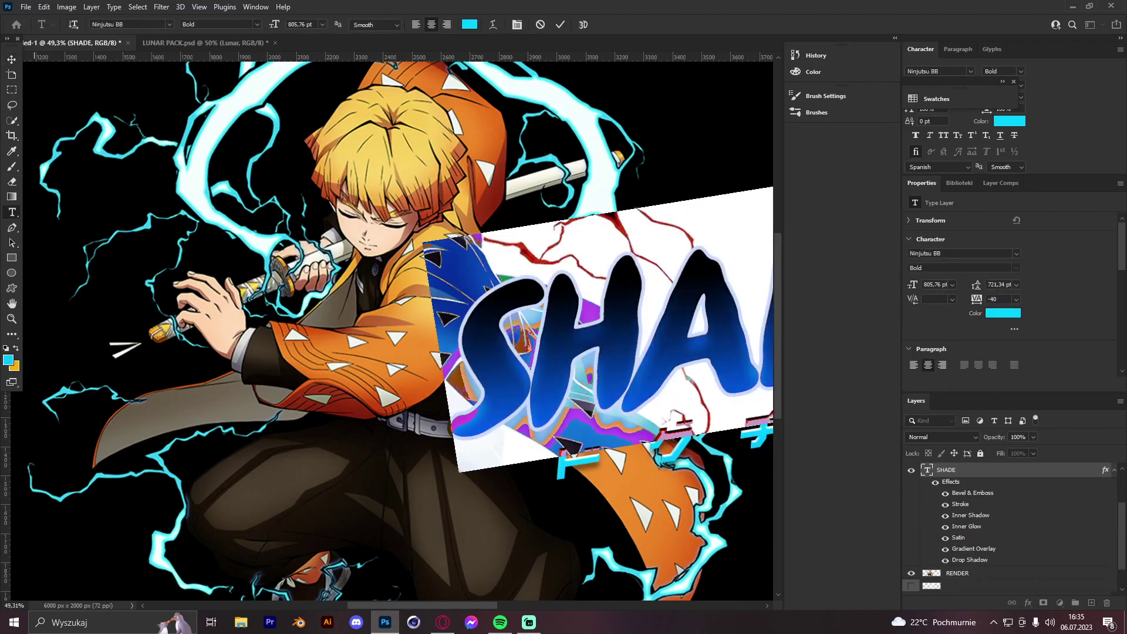
left_click(11, 59)
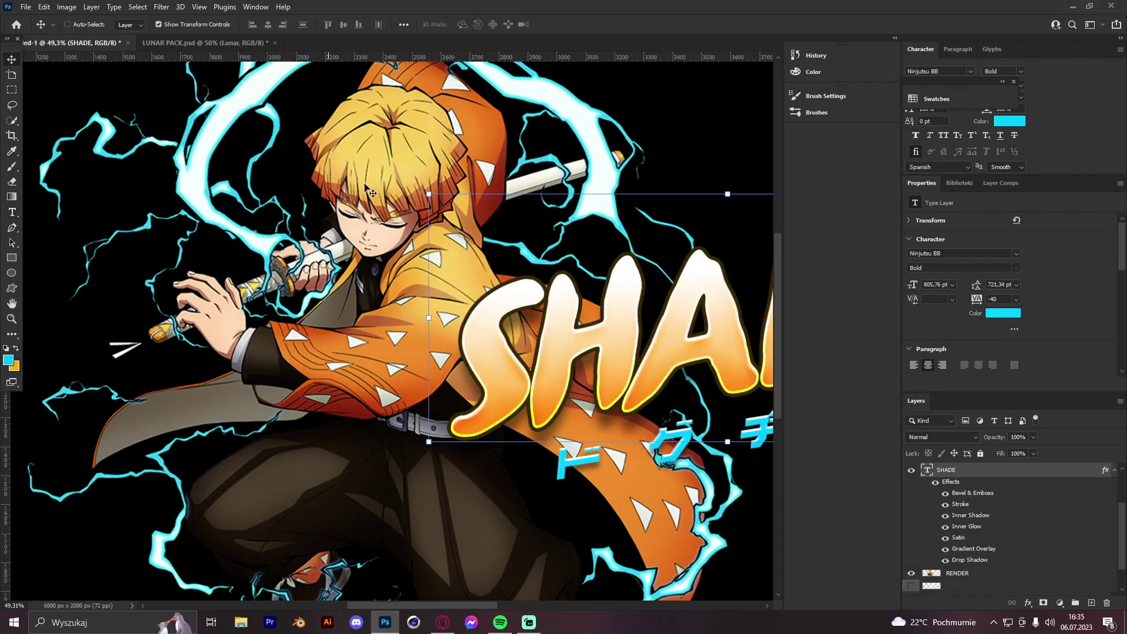
Select the RENDER layer and open it in the Camera Raw filter
left_click(979, 573)
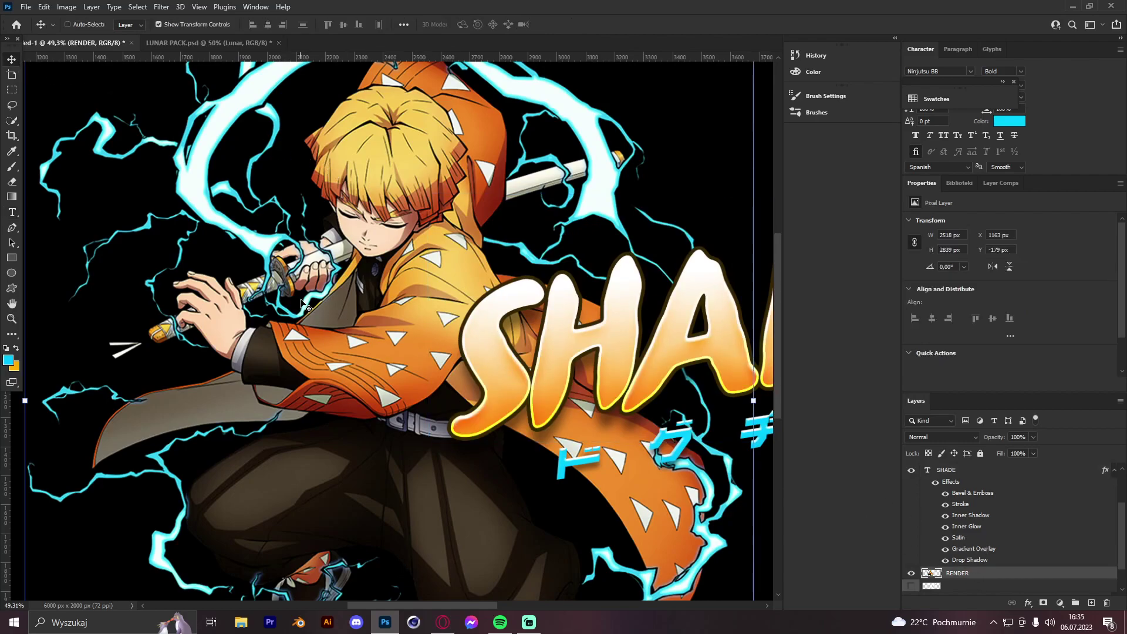
key("ctrl")
key("ctrl+shift+a")
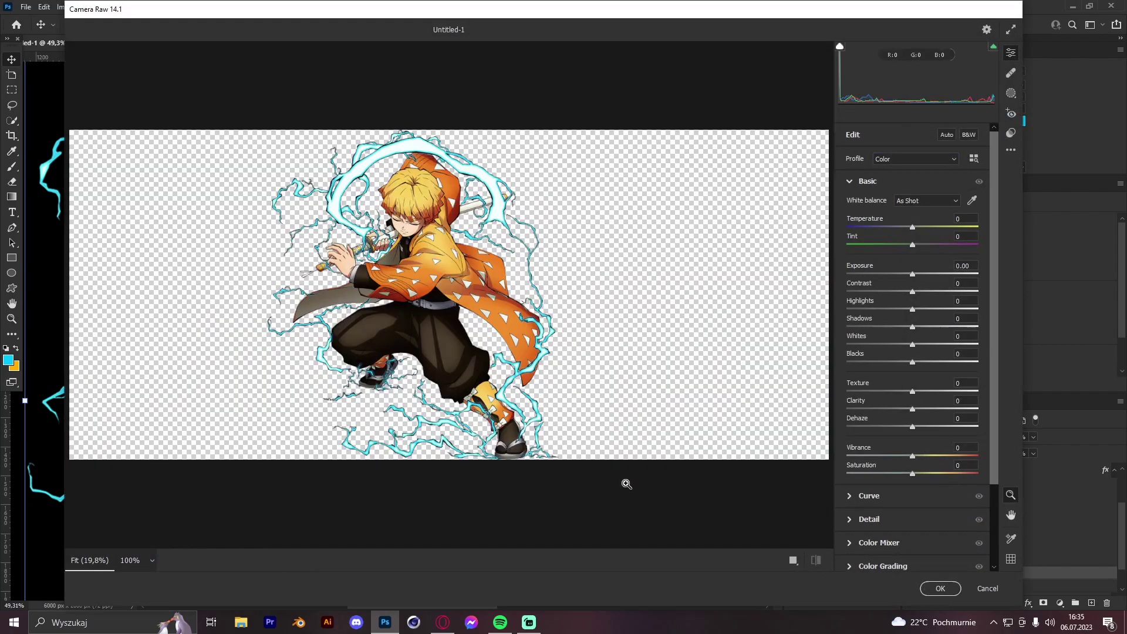
left_click(530, 622)
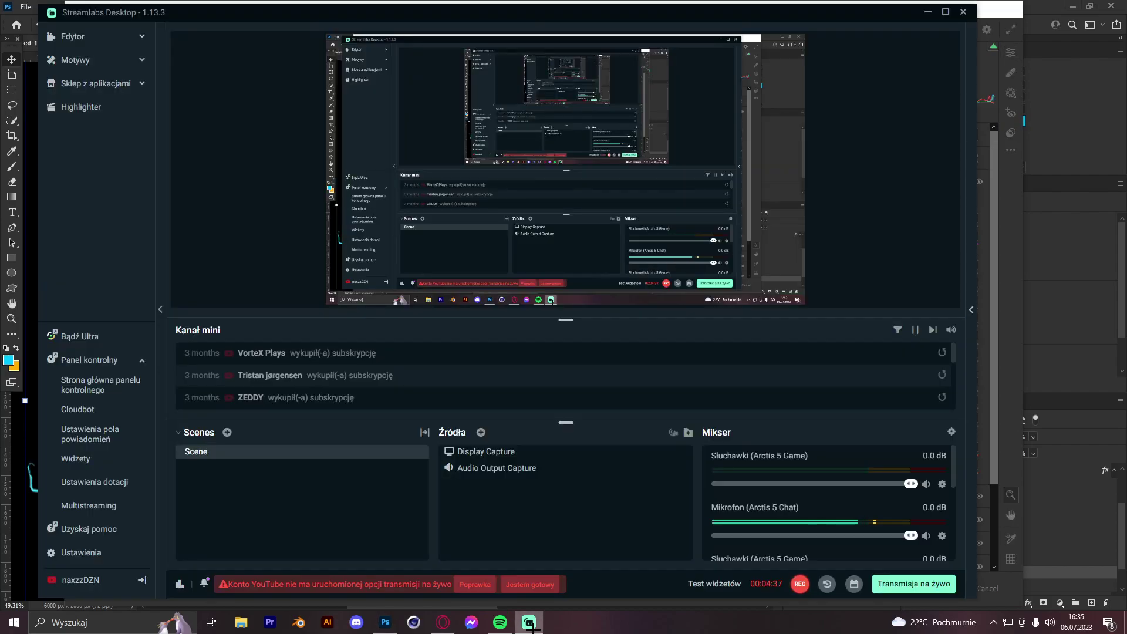
left_click(385, 623)
Increase the character render's noise reduction and sharpening in the Camera Raw detail settings
left_click_drag(398, 216, 775, 390)
left_click(858, 519)
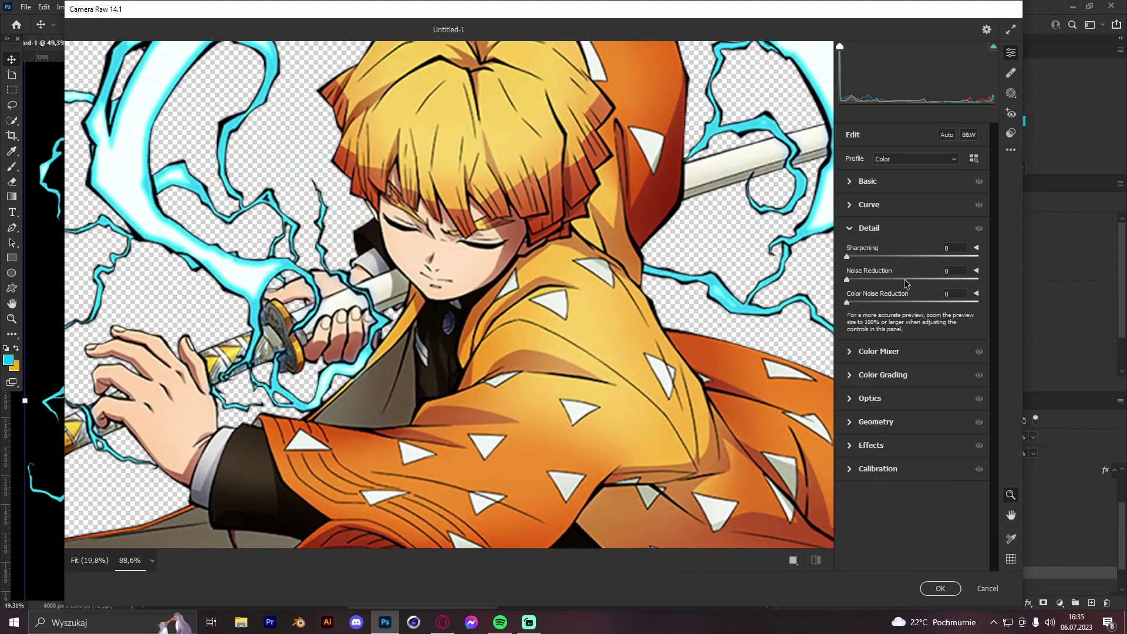
left_click_drag(908, 282, 993, 282)
mouse_move(937, 256)
left_mouse_down()
mouse_move(901, 256)
mouse_move(917, 256)
left_mouse_up()
Set the render's Camera Raw values to Exposure -0.20, Contrast +16, Shadows -4, Whites +7, Texture +14 and Clarity +32, and apply the filter
left_click(846, 183)
mouse_move(917, 411)
left_mouse_down()
mouse_move(938, 412)
mouse_move(922, 395)
left_mouse_up()
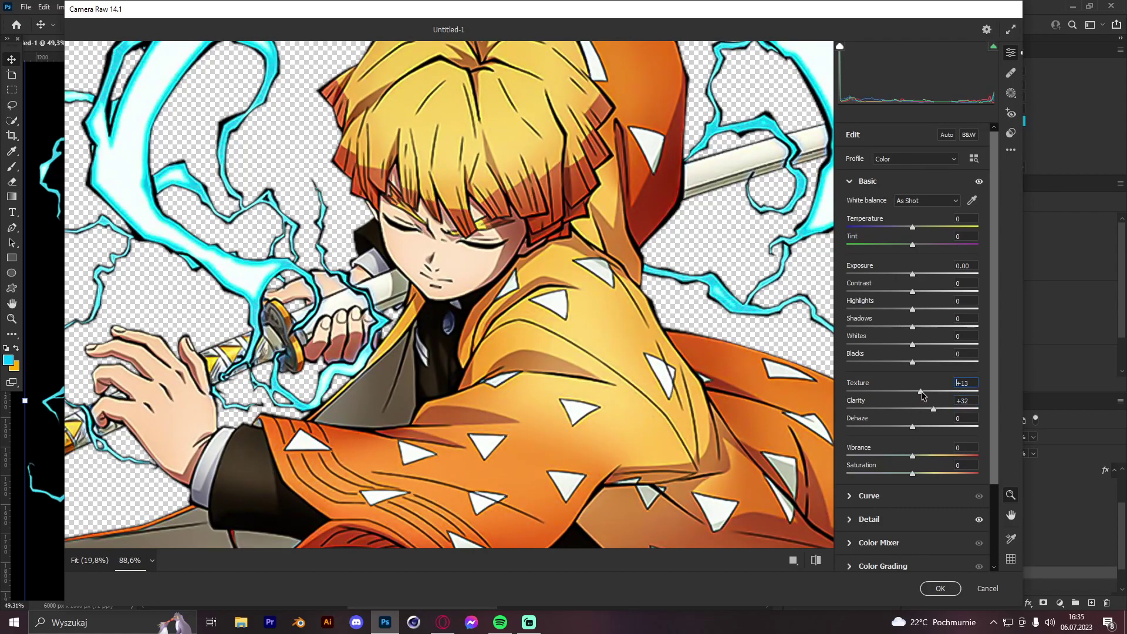
left_click_drag(912, 310, 917, 345)
mouse_move(913, 291)
left_mouse_down()
mouse_move(934, 295)
mouse_move(913, 296)
mouse_move(933, 295)
mouse_move(919, 295)
mouse_move(910, 273)
left_mouse_up()
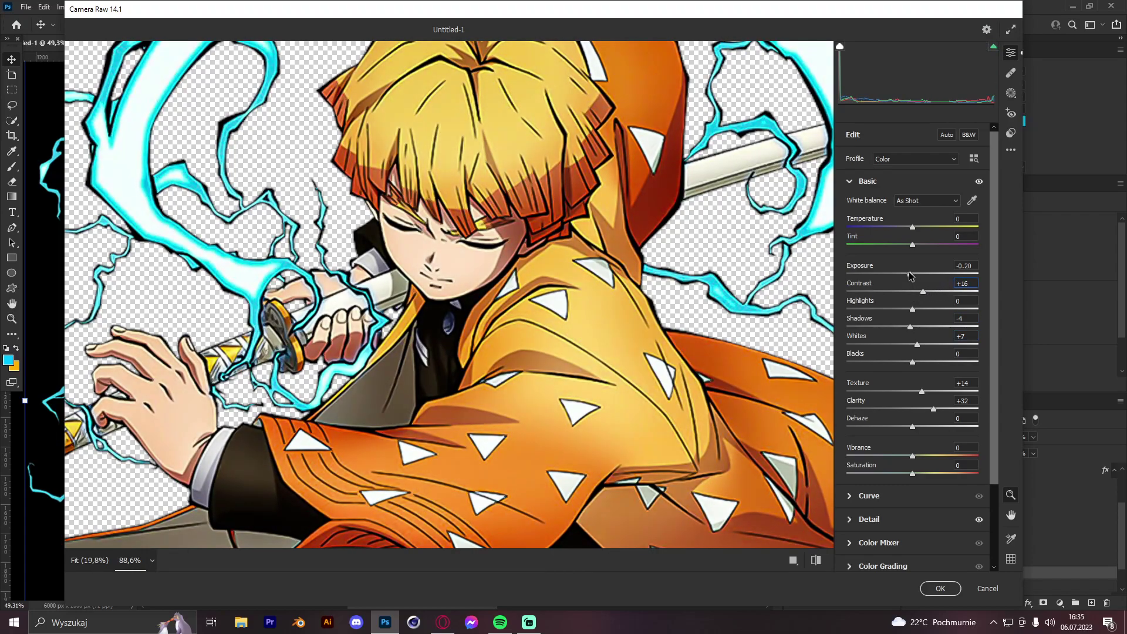
left_click(940, 589)
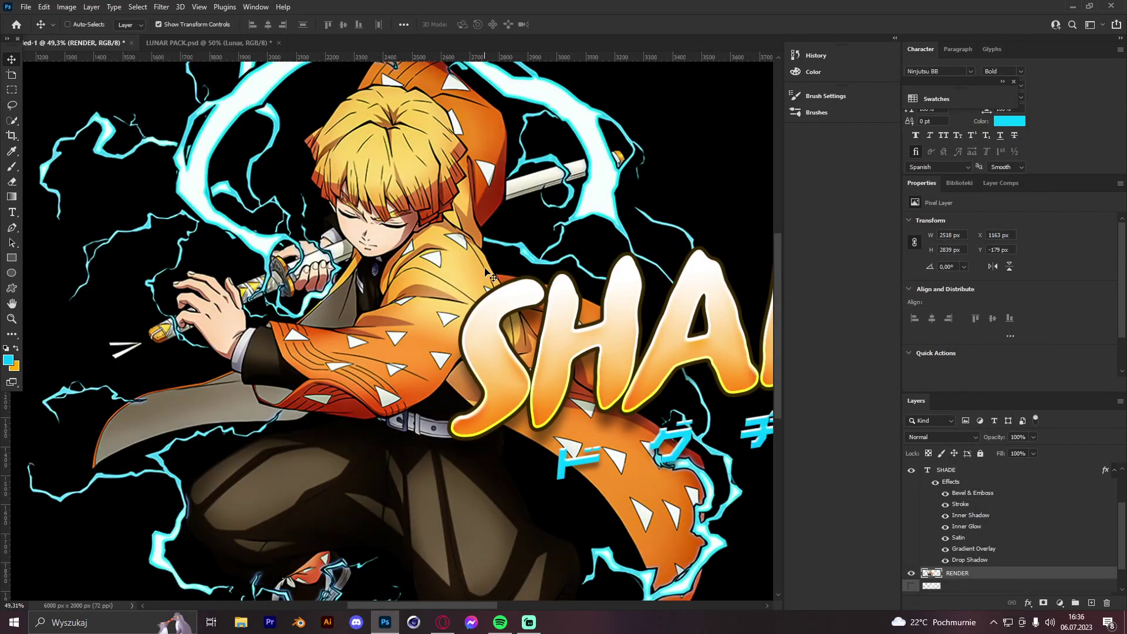
Add an Exposure adjustment layer clipped to the RENDER layer and set its gamma correction to 0.92
key("z")
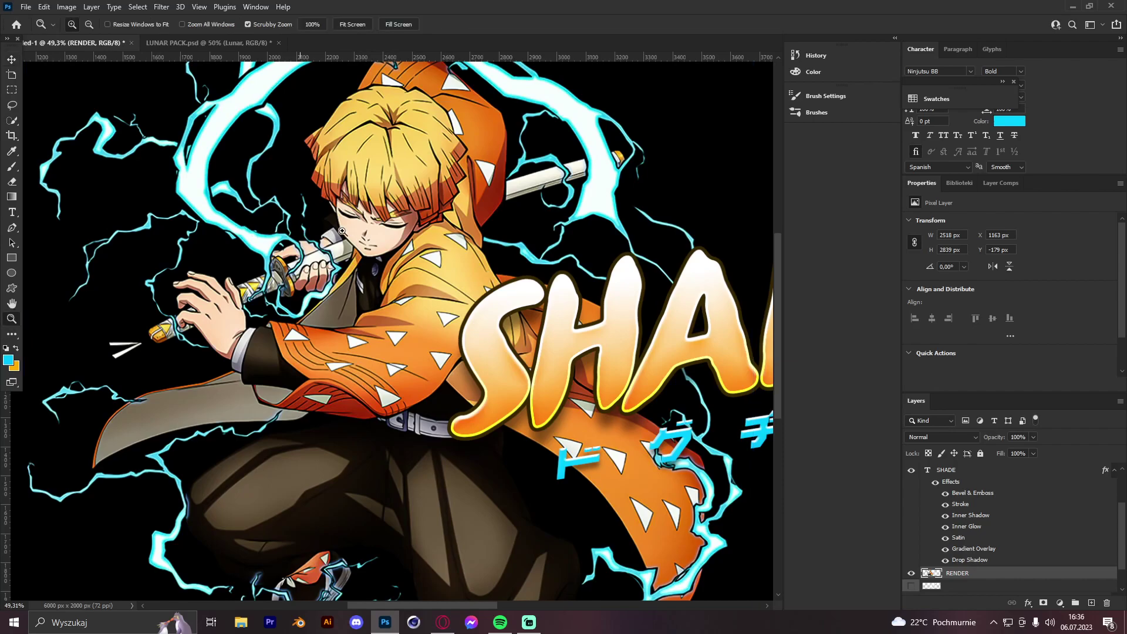
left_click_drag(361, 233, 317, 223)
left_click(1060, 603)
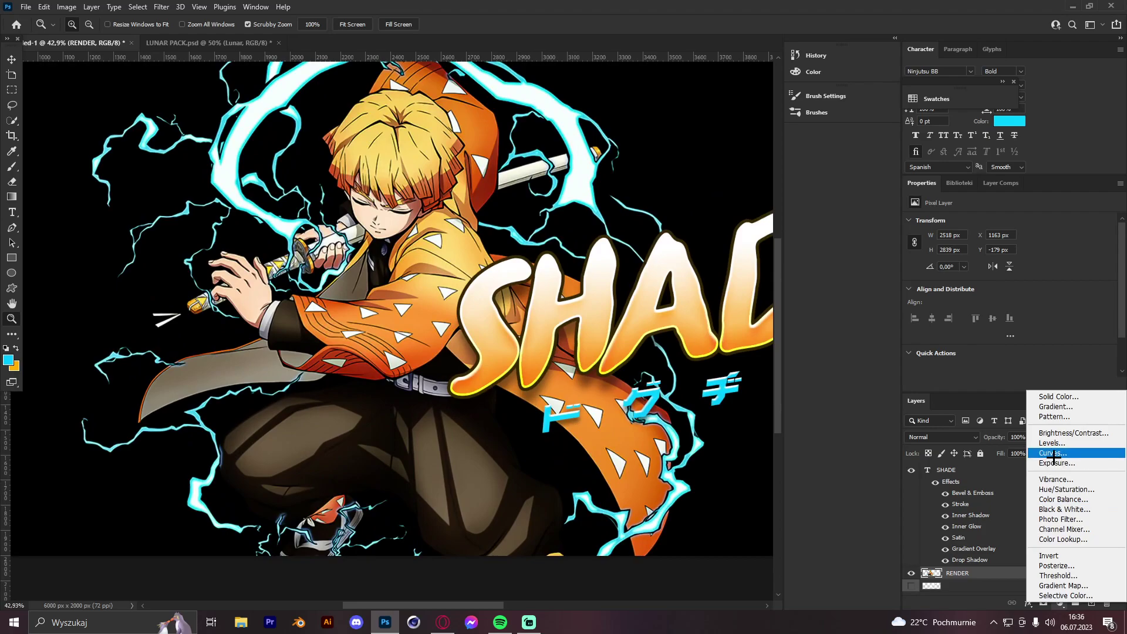
key("Escape")
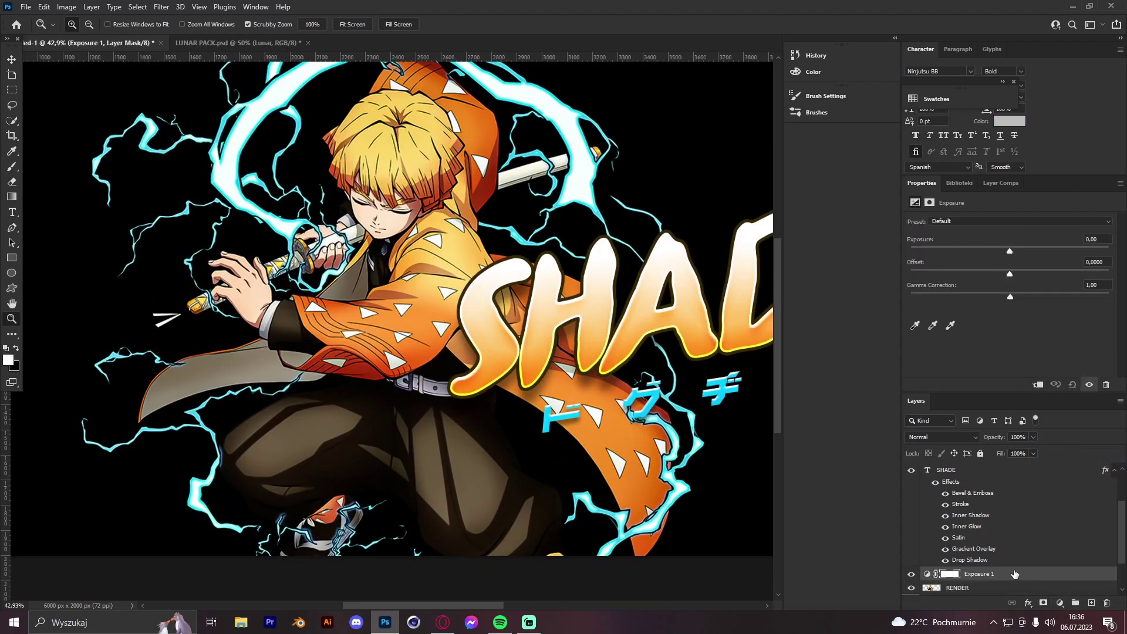
right_click(1015, 574)
left_click(989, 296)
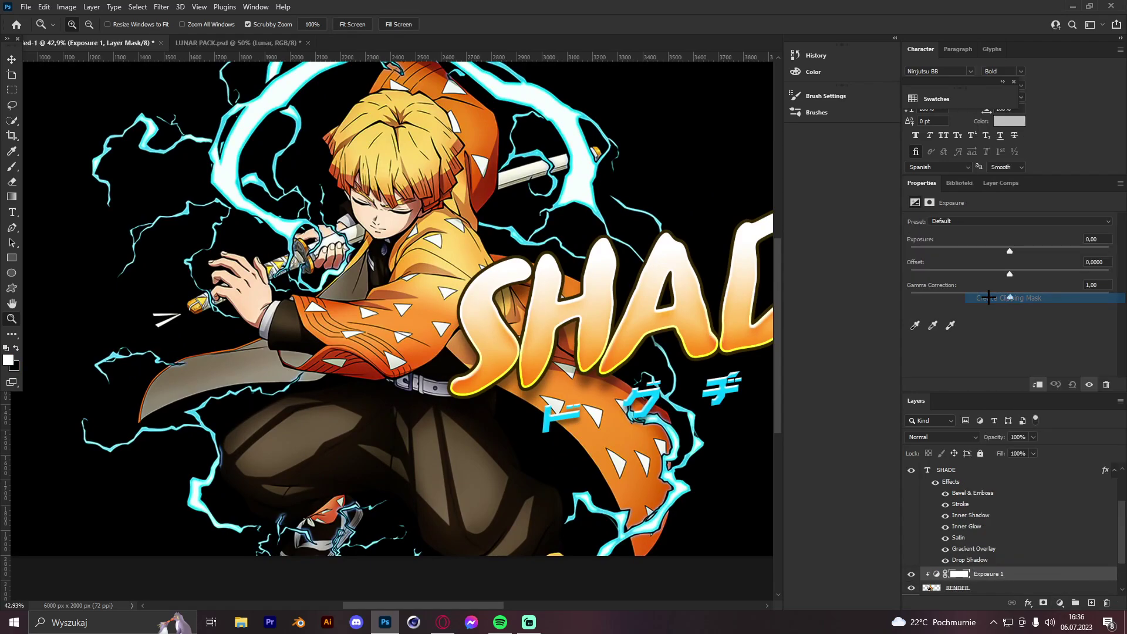
left_click_drag(1011, 297, 1018, 296)
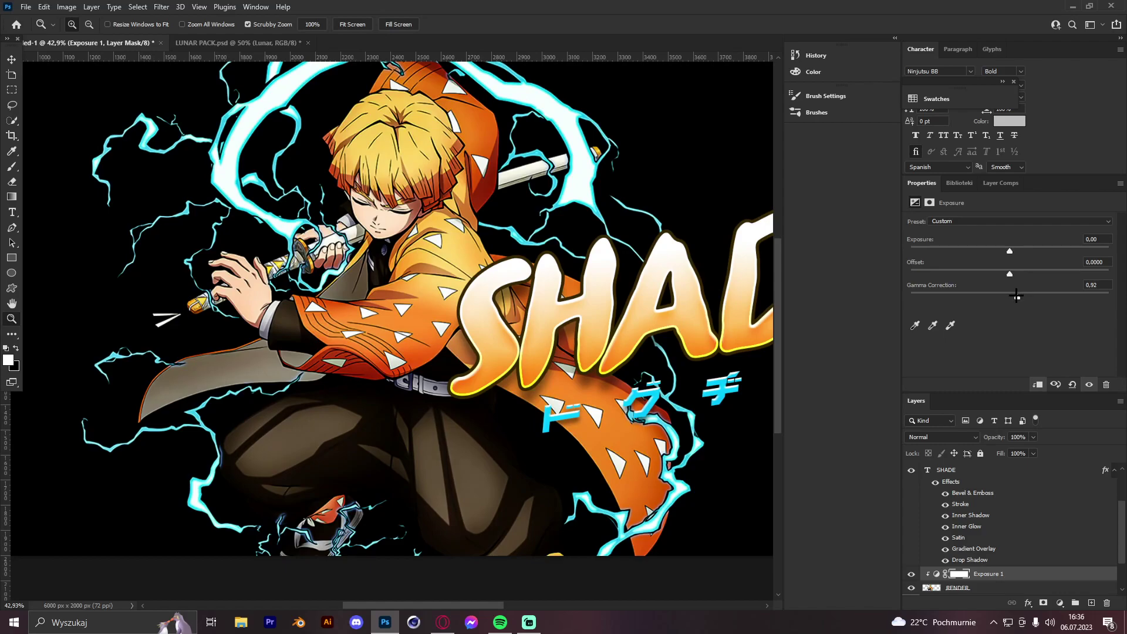
left_click(11, 59)
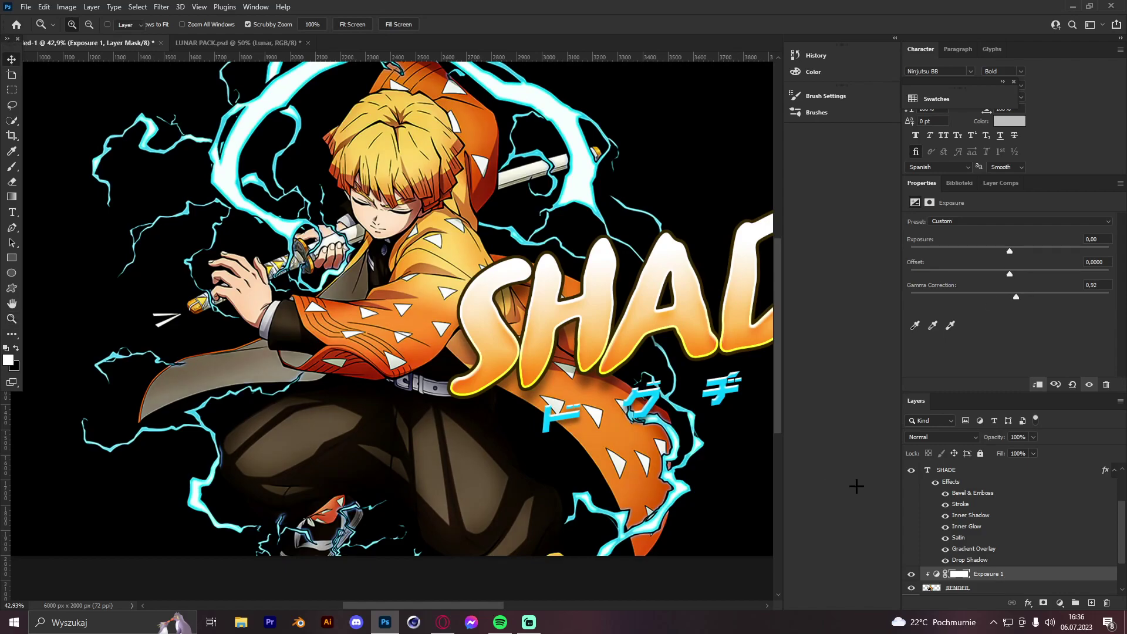
Add a Curves adjustment layer directly above RENDER and shape its RGB curve to deepen the shadows and slightly lift the highlights
left_click(963, 588)
left_click(912, 587)
left_click(912, 587)
left_click(911, 579)
key("z")
left_click_drag(379, 236, 674, 405)
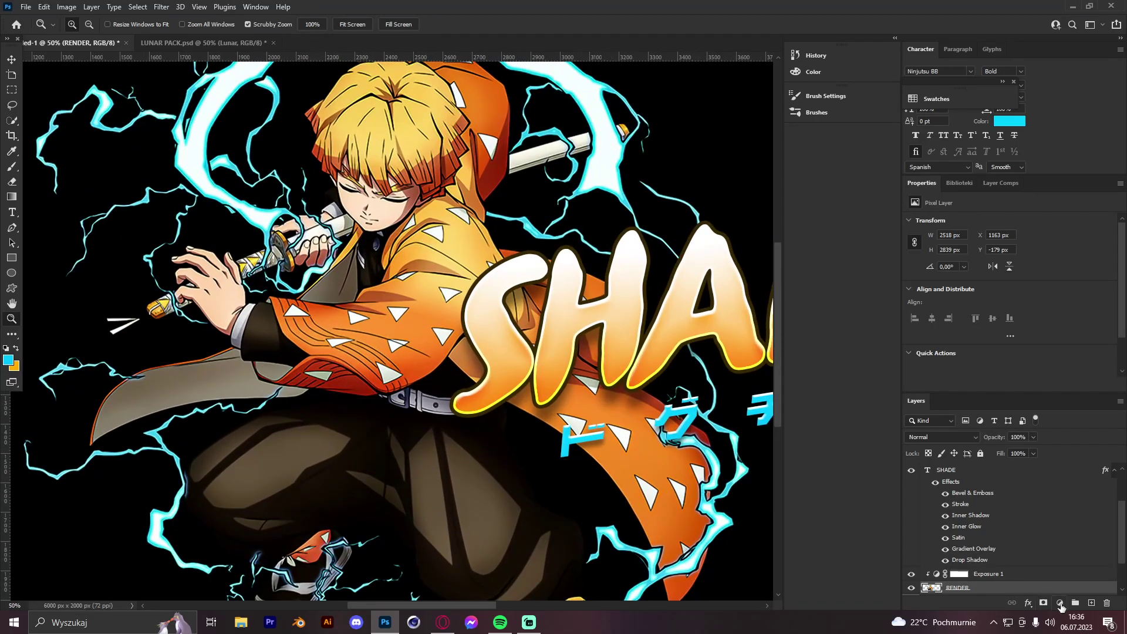
left_click(1060, 605)
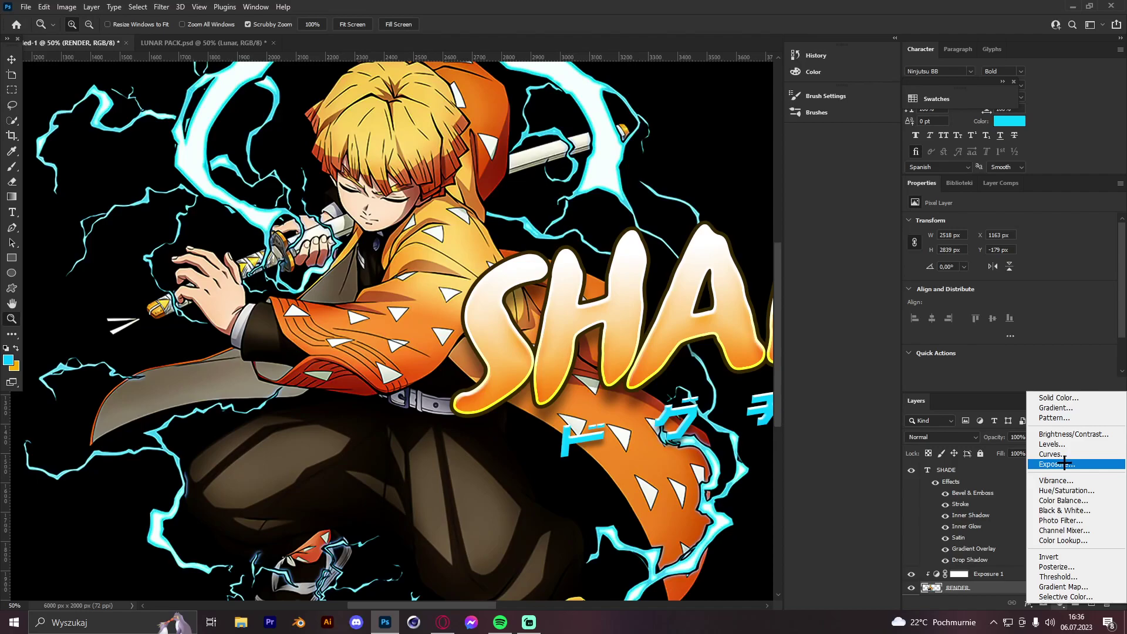
left_click(1054, 454)
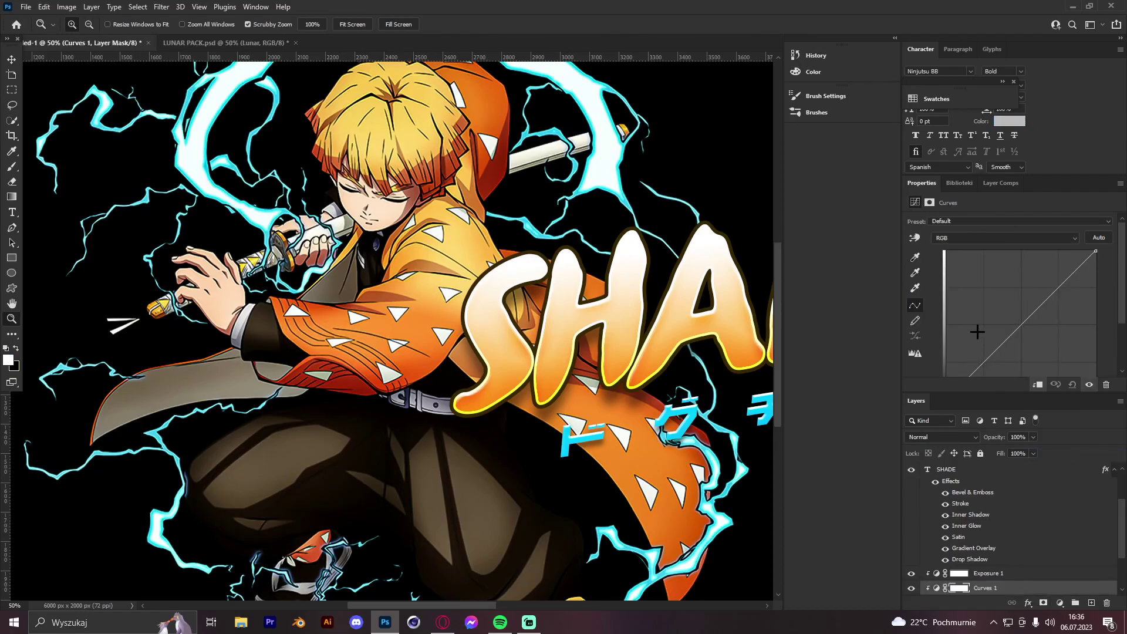
scroll(977, 332, "down", 2)
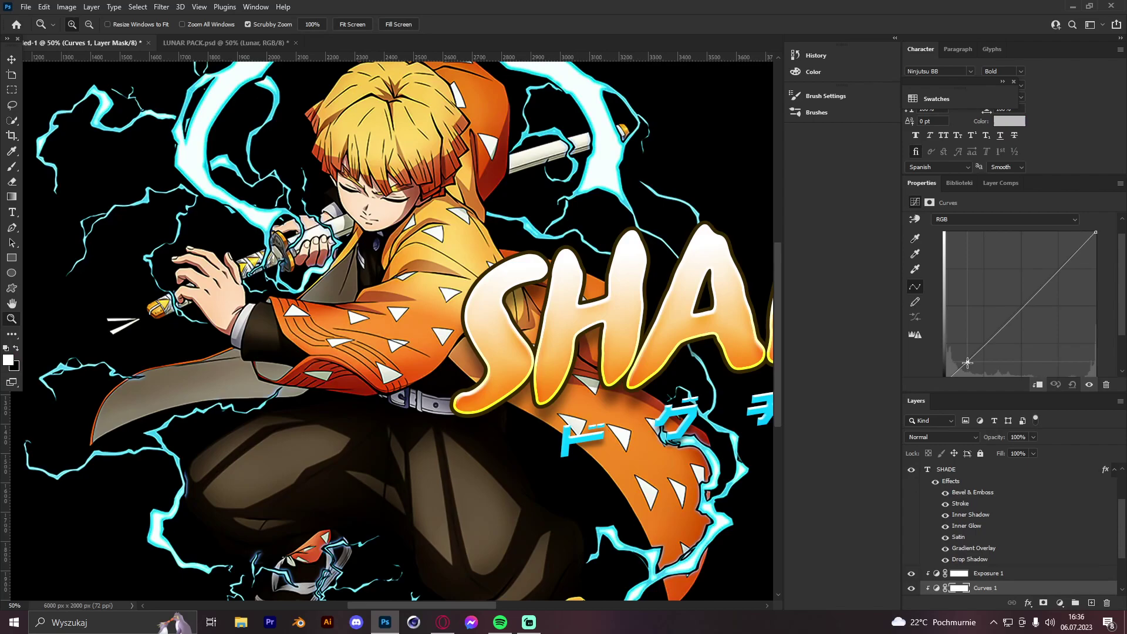
left_click_drag(969, 365, 969, 366)
scroll(1073, 285, "up", 2)
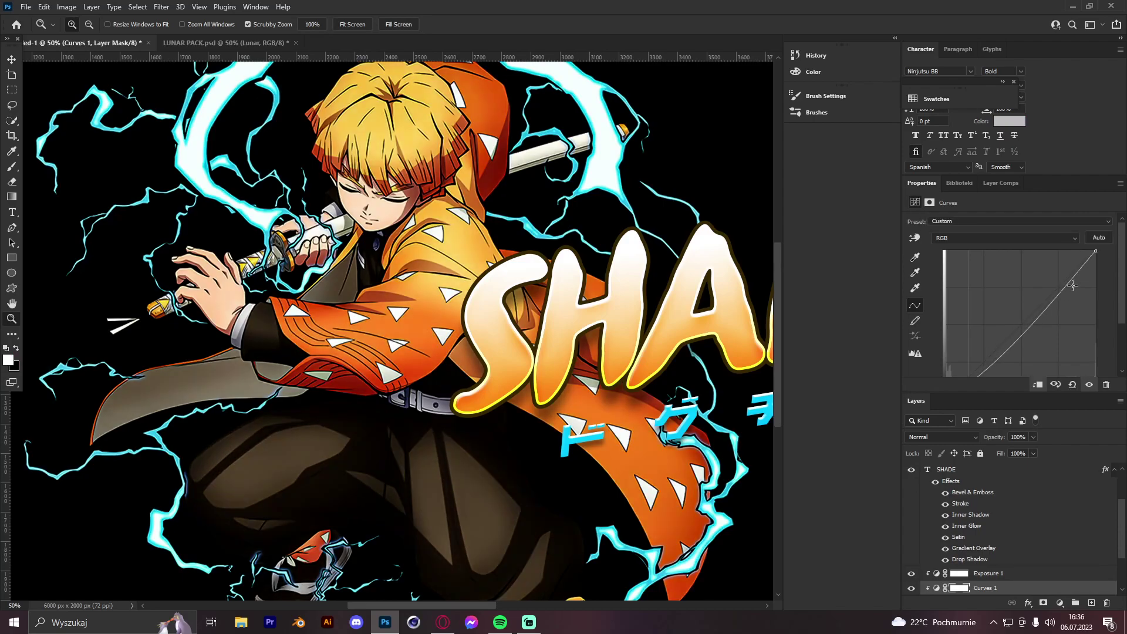
left_click(1060, 294)
left_click_drag(1056, 290, 1056, 290)
Show the hidden white streak texture layer behind the render and flip it horizontally
left_click_drag(252, 176, 444, 224)
left_click(12, 60)
scroll(998, 518, "down", 2)
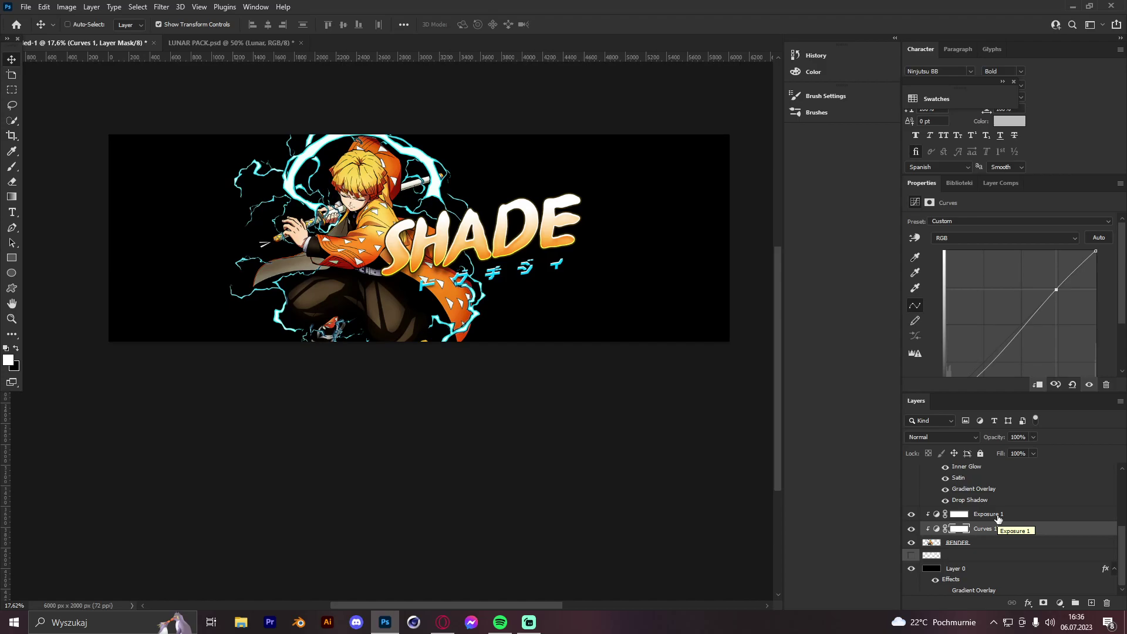
left_click(911, 555)
left_click(963, 555)
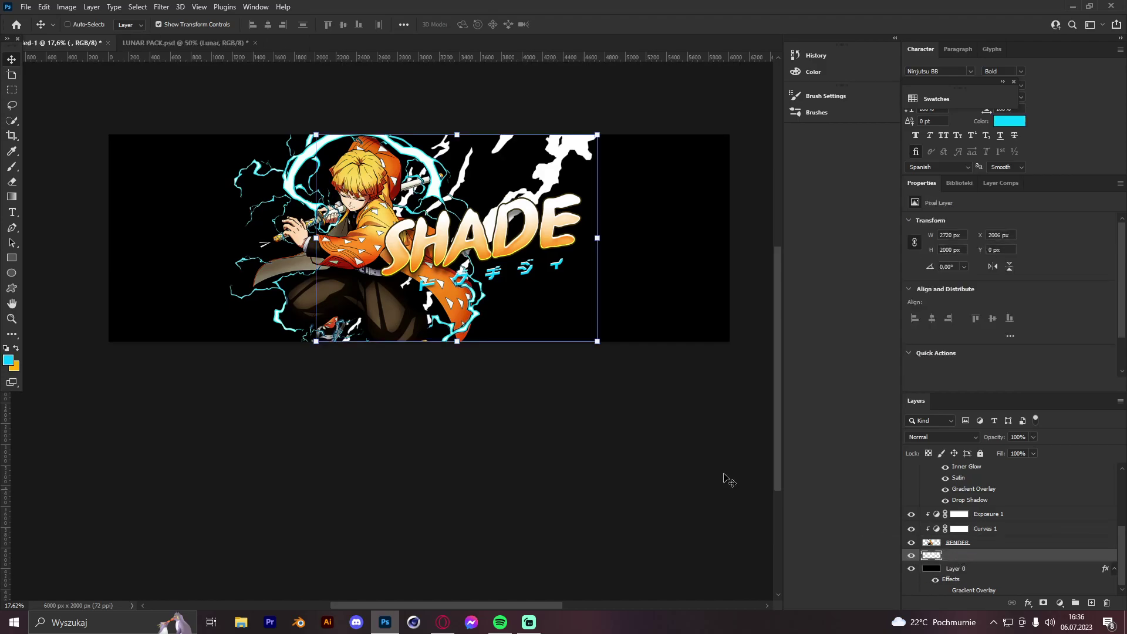
left_click_drag(558, 445, 587, 445)
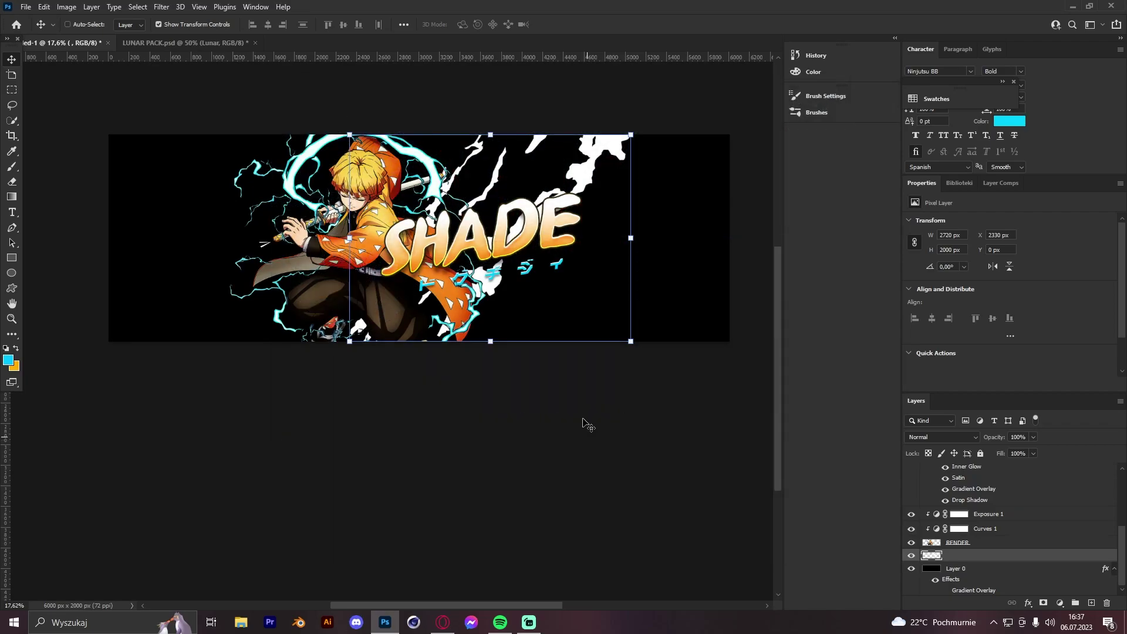
left_click(42, 7)
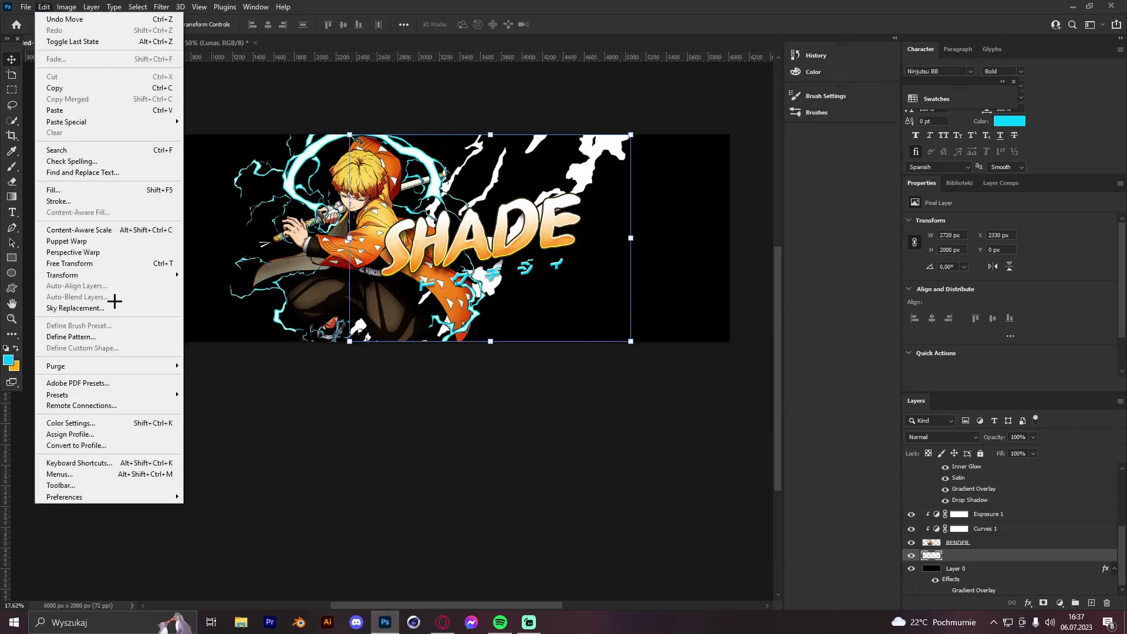
mouse_move(82, 275)
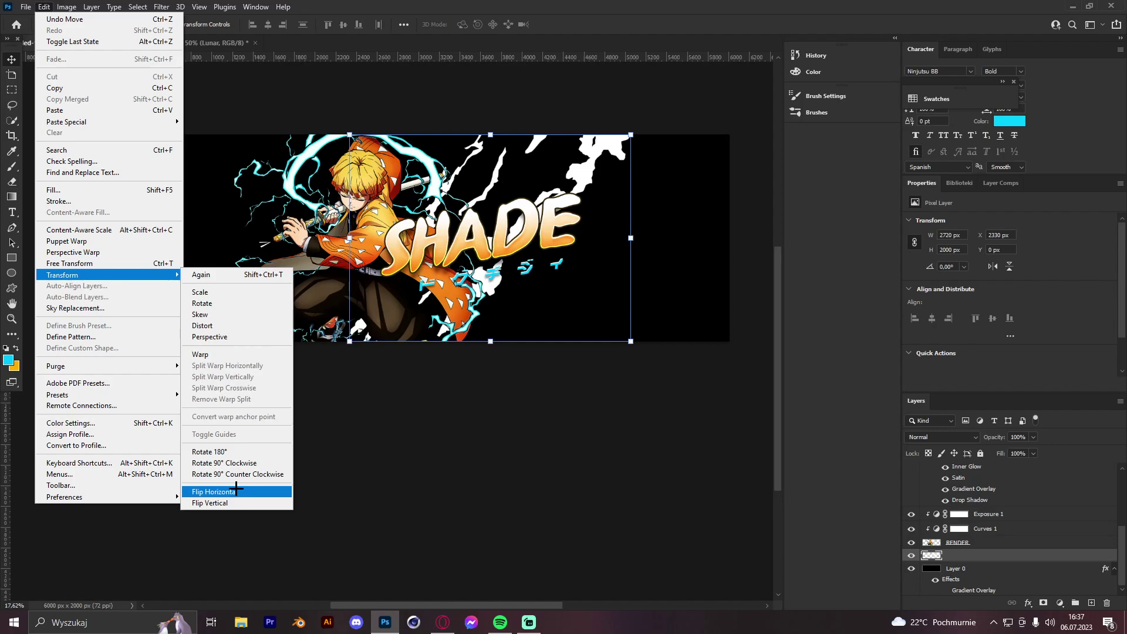
left_click(236, 491)
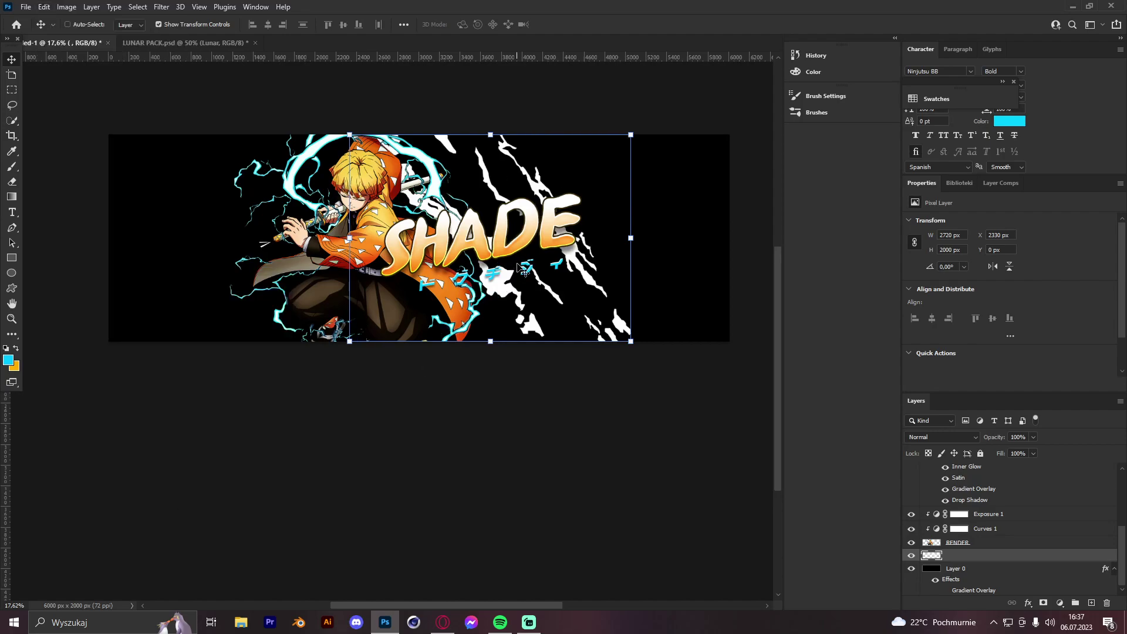
Move the flipped streak texture to the banner's right edge and enlarge it to about 102.3%
left_click_drag(519, 267, 615, 262)
key("ctrl+t")
left_click_drag(587, 336, 587, 338)
left_click(581, 25)
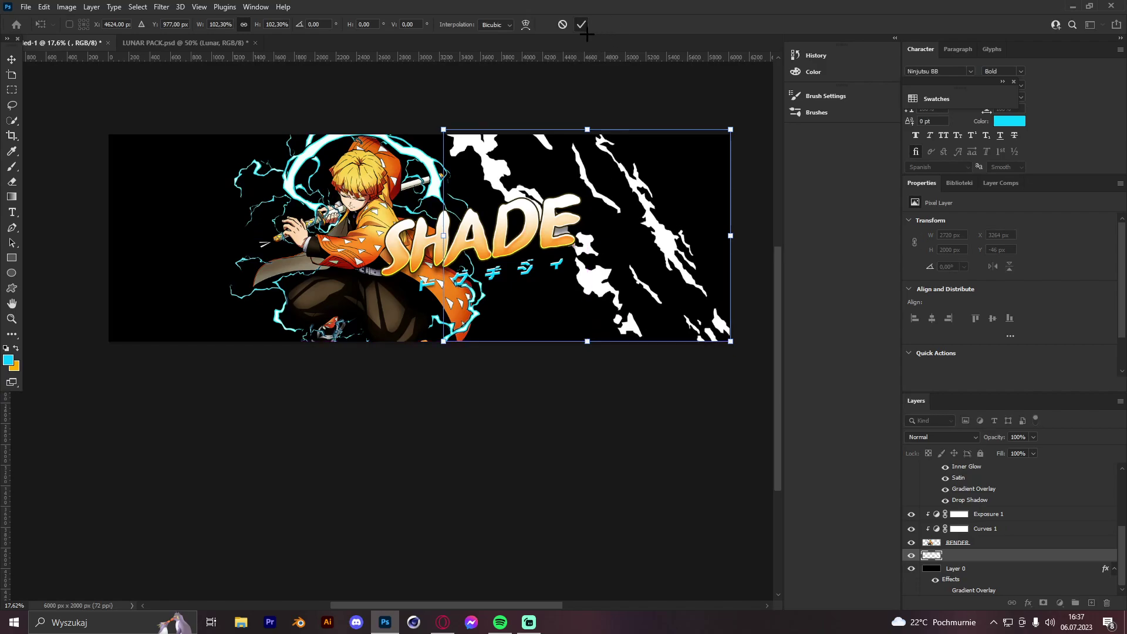
key("Return")
Duplicate the streak texture twice and spread the copies so the pattern covers the left and middle of the banner
key("ctrl+j")
left_click_drag(604, 190, 209, 202)
key("ctrl+j")
left_click(207, 199)
left_click(207, 199)
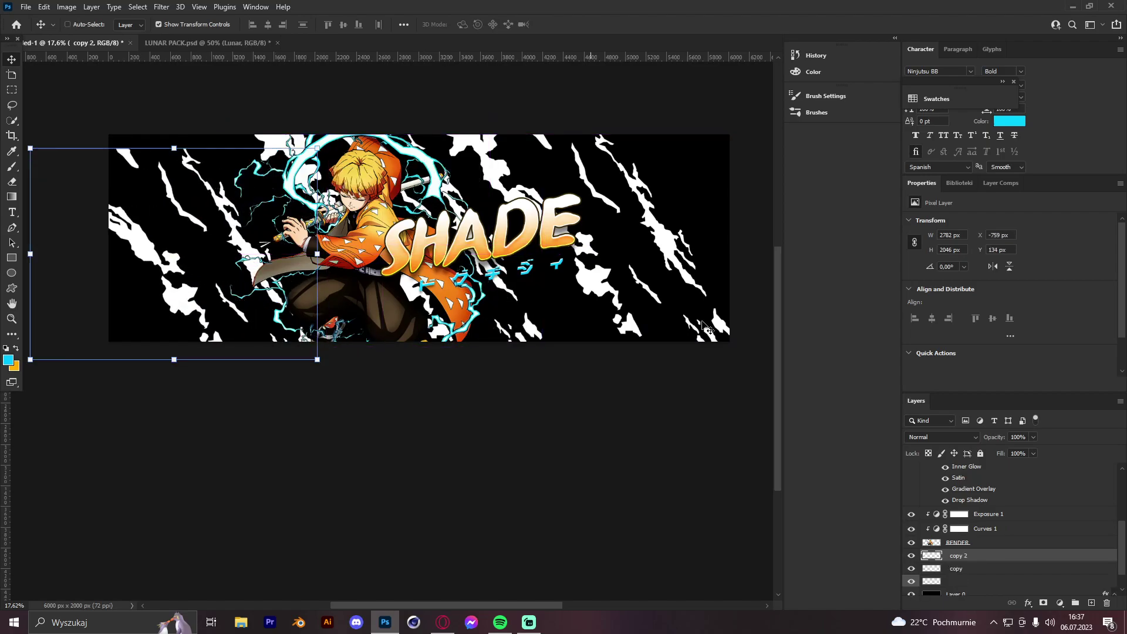
Select the streak texture layer and its two copies and convert them into a single smart object
left_click(963, 582, "shift")
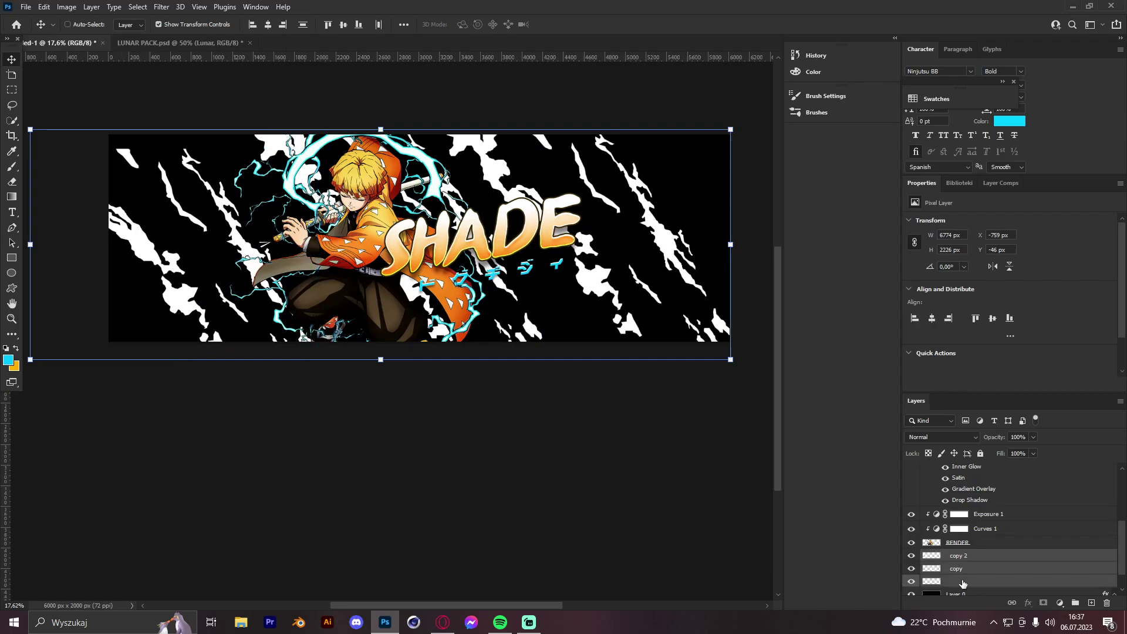
left_click(981, 556)
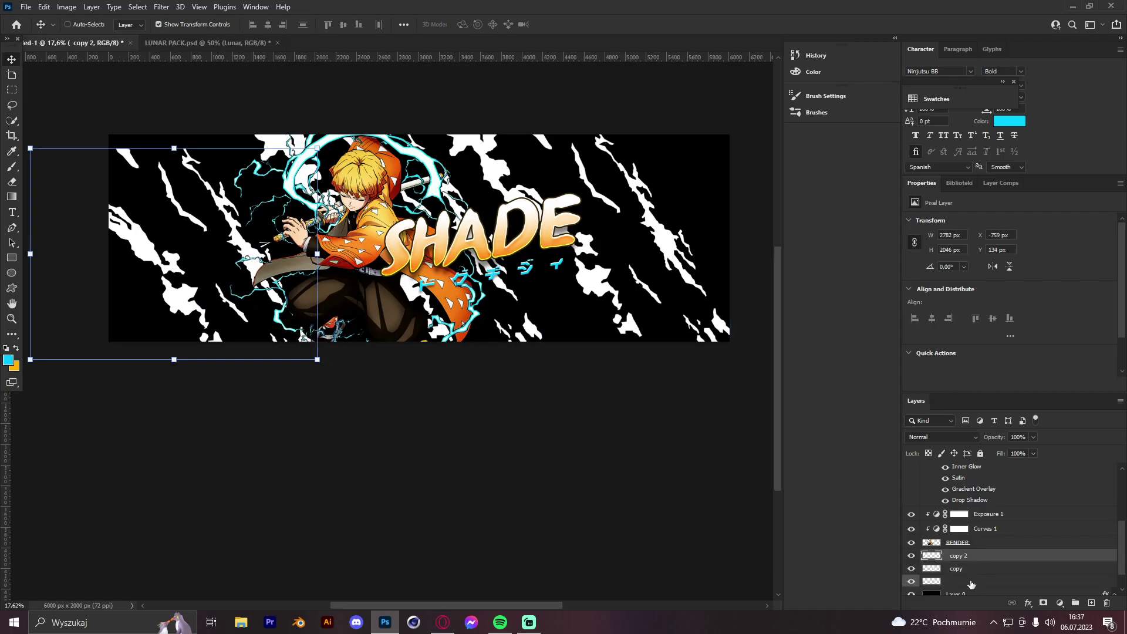
left_click(970, 582, "shift")
right_click(970, 581)
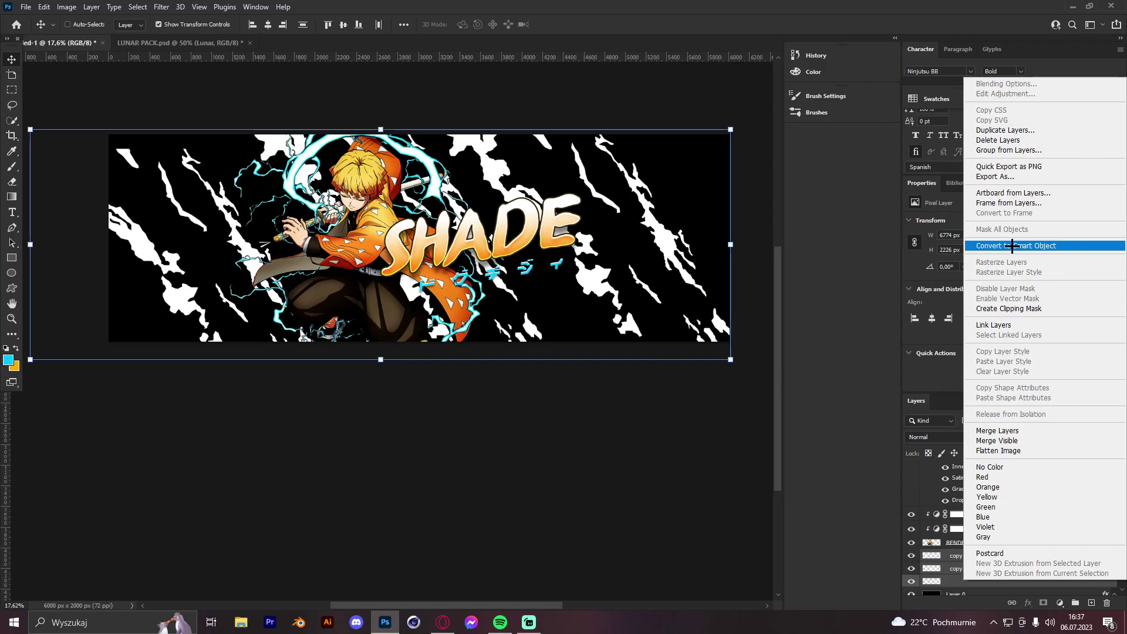
key("Escape")
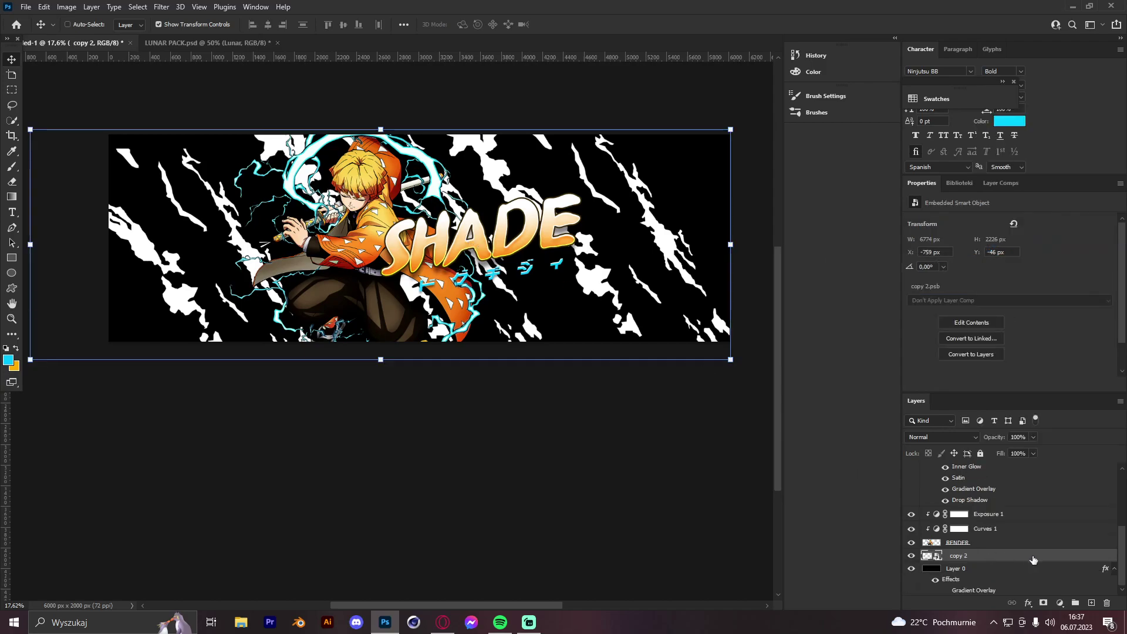
Add a Color Overlay in orange-yellow ffae00 to the streak texture smart object
left_click(742, 360)
left_click(946, 216)
left_click(883, 435)
left_click_drag(861, 334, 888, 290)
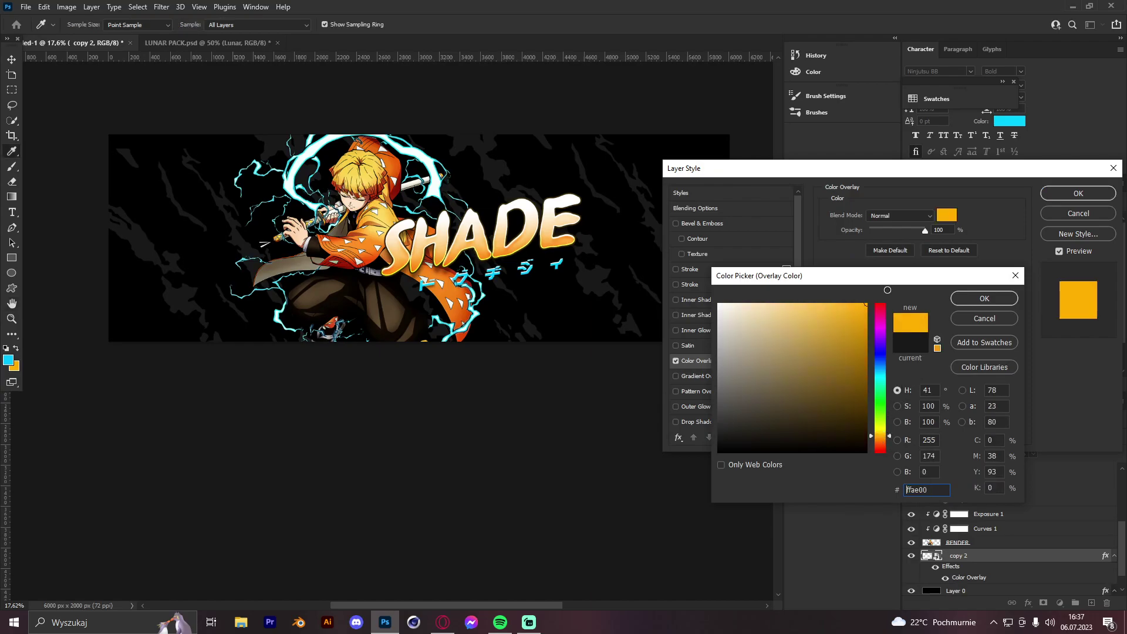
left_click(985, 298)
left_click(1079, 193)
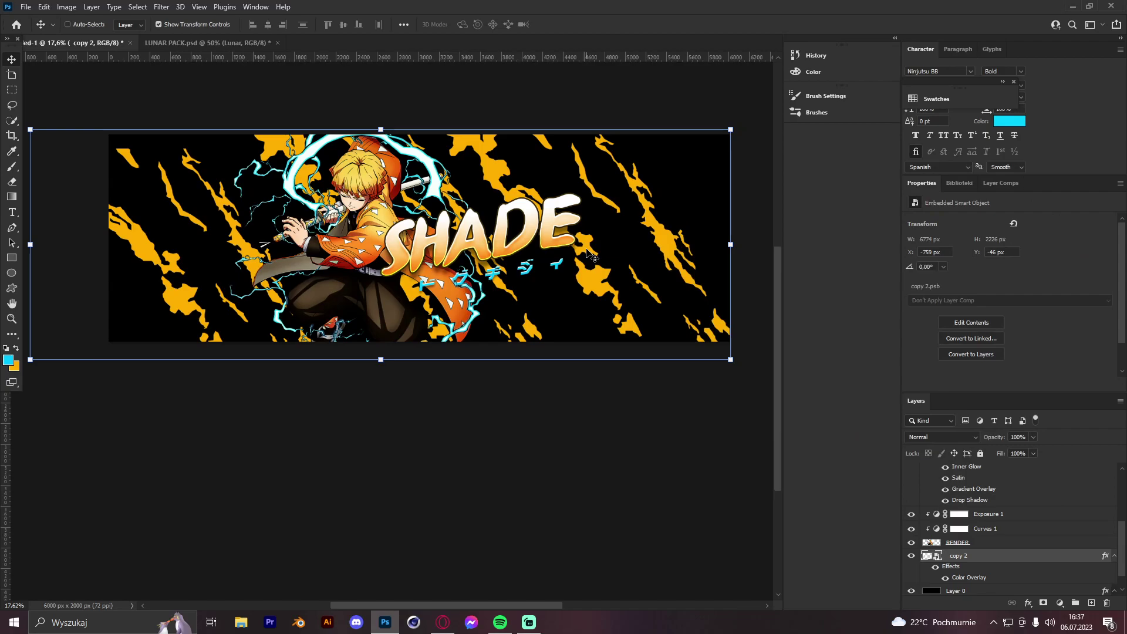
Place the demon-slayer-zenitsu-agatsuma-wallpaper image above the streak texture and scale it to 357.14% so it spans the banner's full width
left_click(242, 621)
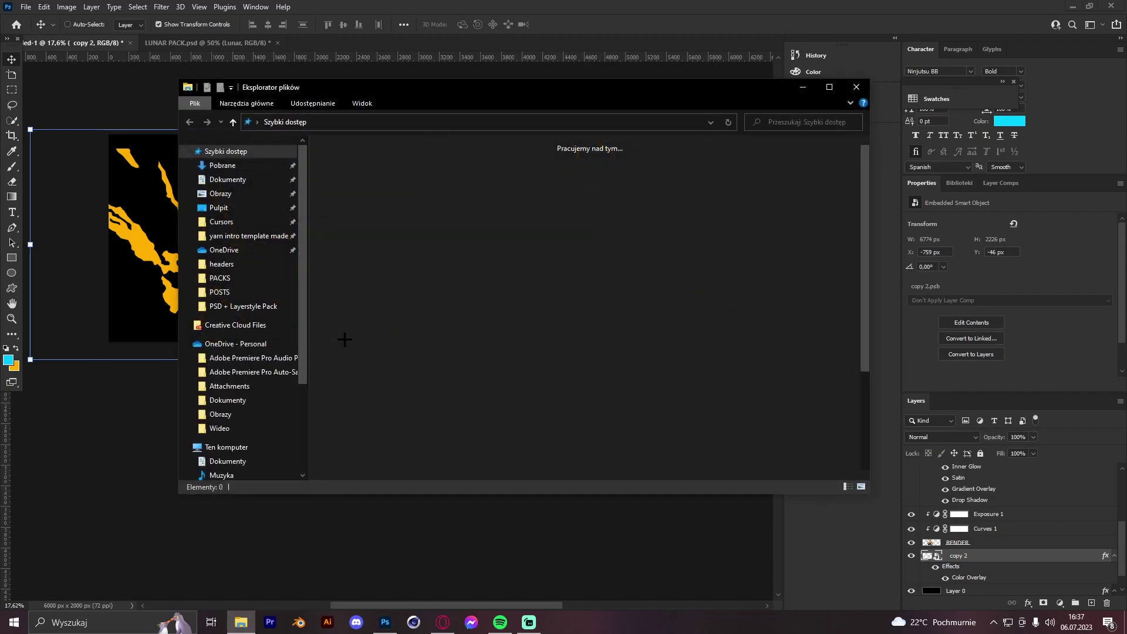
left_click_drag(339, 333, 151, 322)
left_click_drag(506, 239, 719, 255)
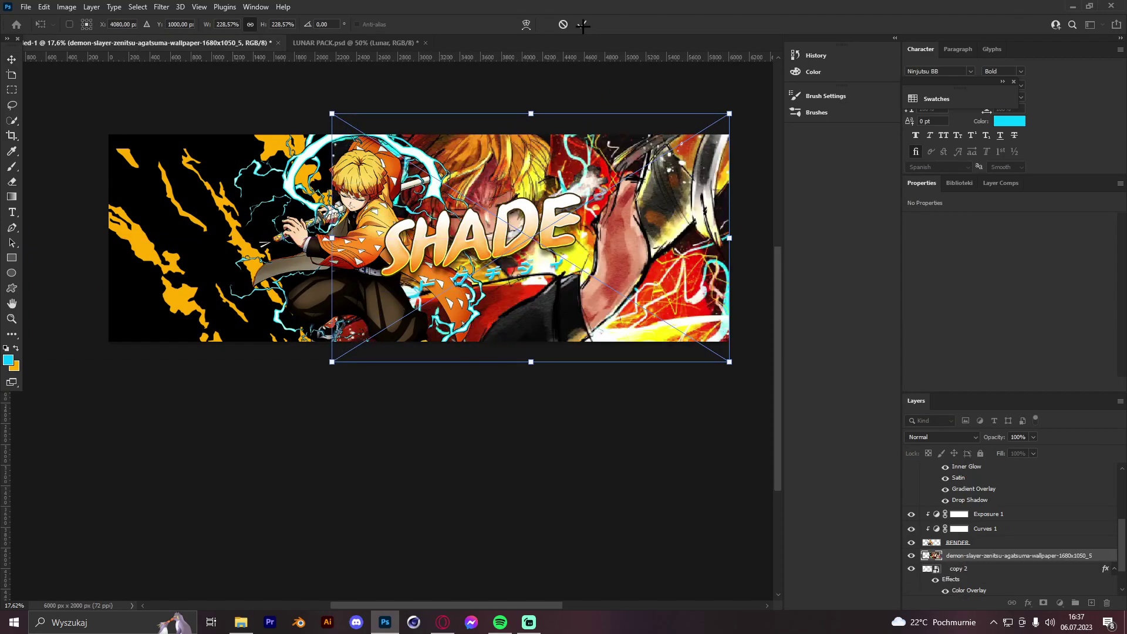
left_click_drag(332, 239, 128, 225)
left_click(582, 24)
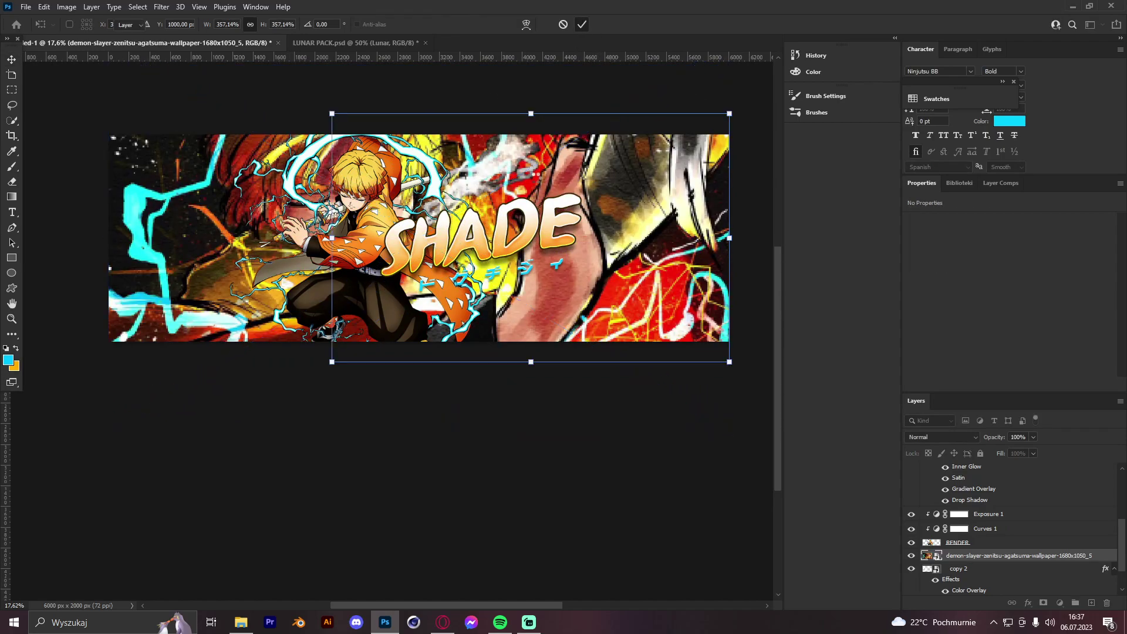
key("Return")
Clip the wallpaper image to the streak texture and convert the texture with its colour overlay into a smart object, then reselect the wallpaper layer
right_click(981, 558)
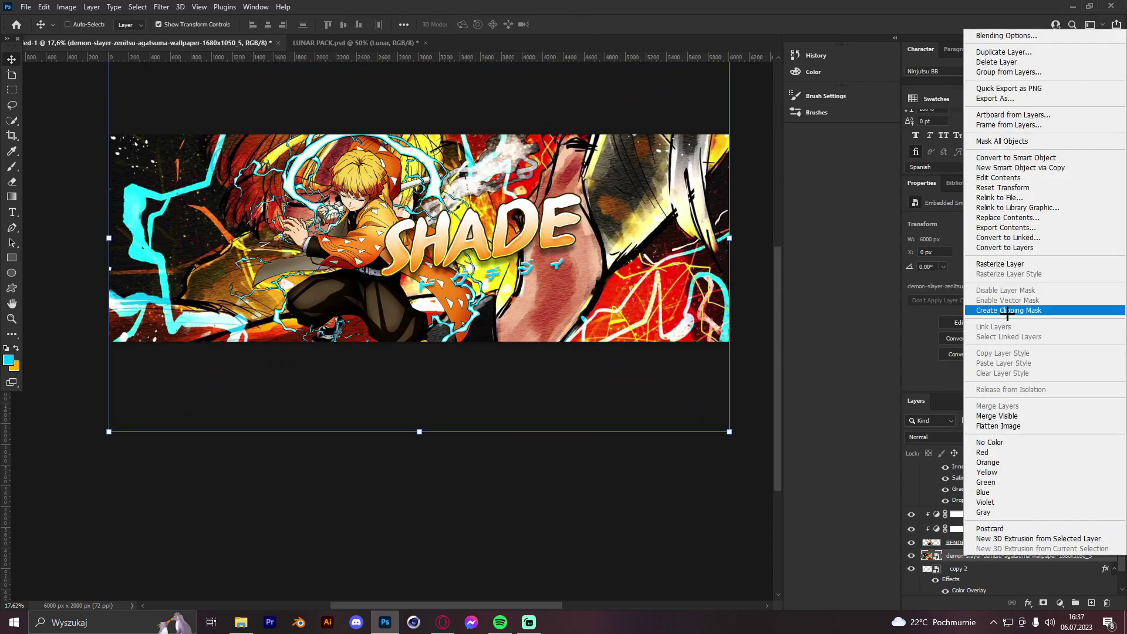
left_click(1007, 311)
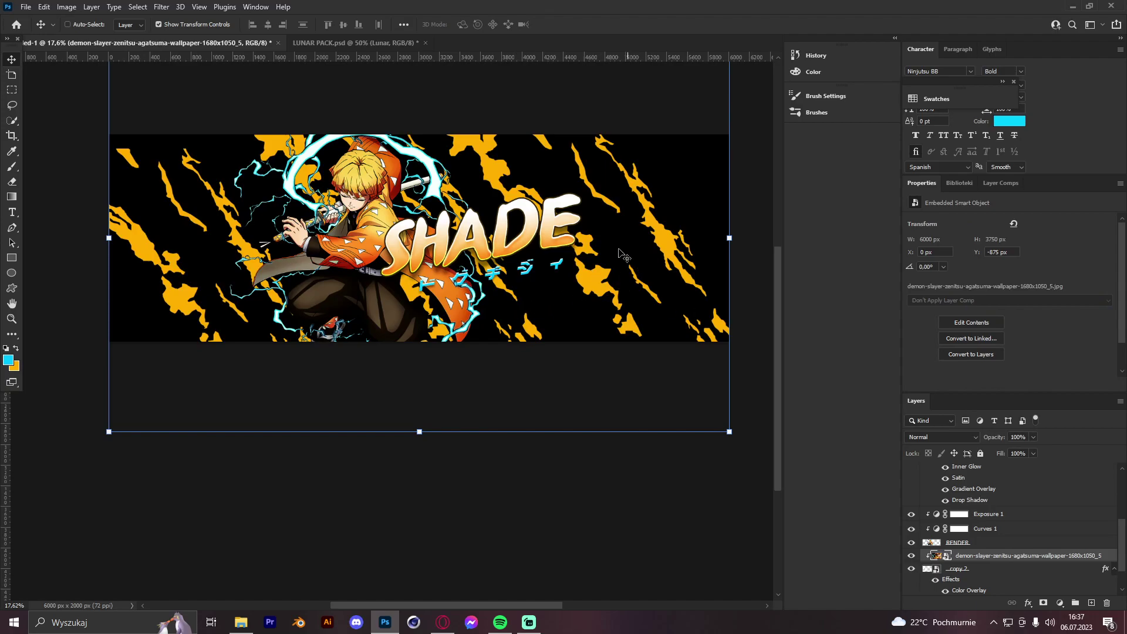
right_click(978, 570)
left_click(996, 172)
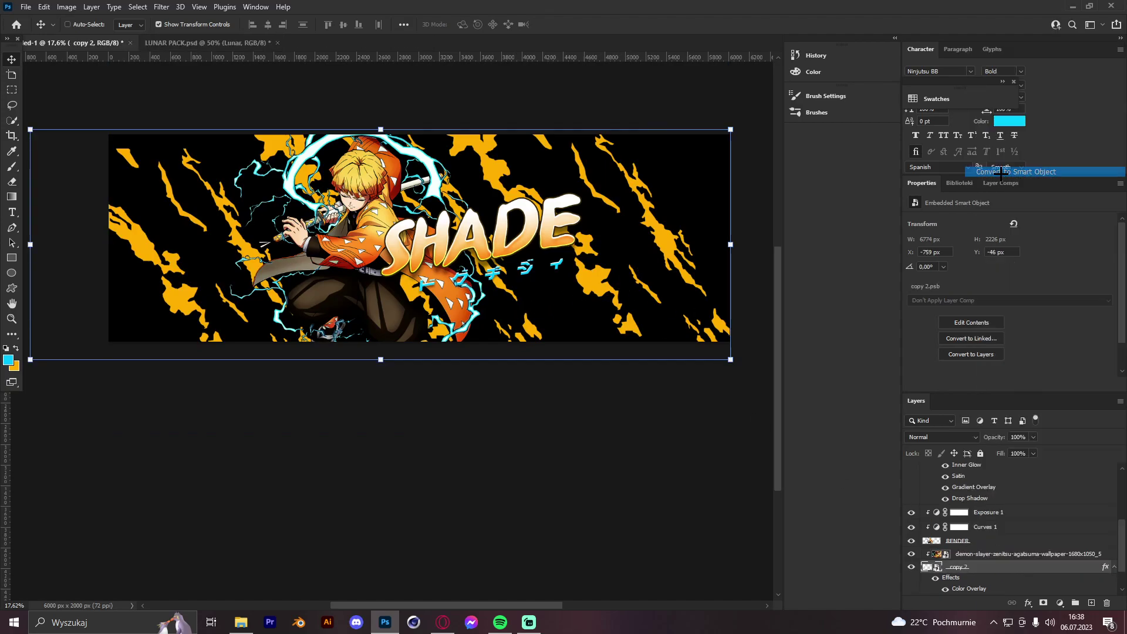
key("ctrl+z")
left_click(980, 555)
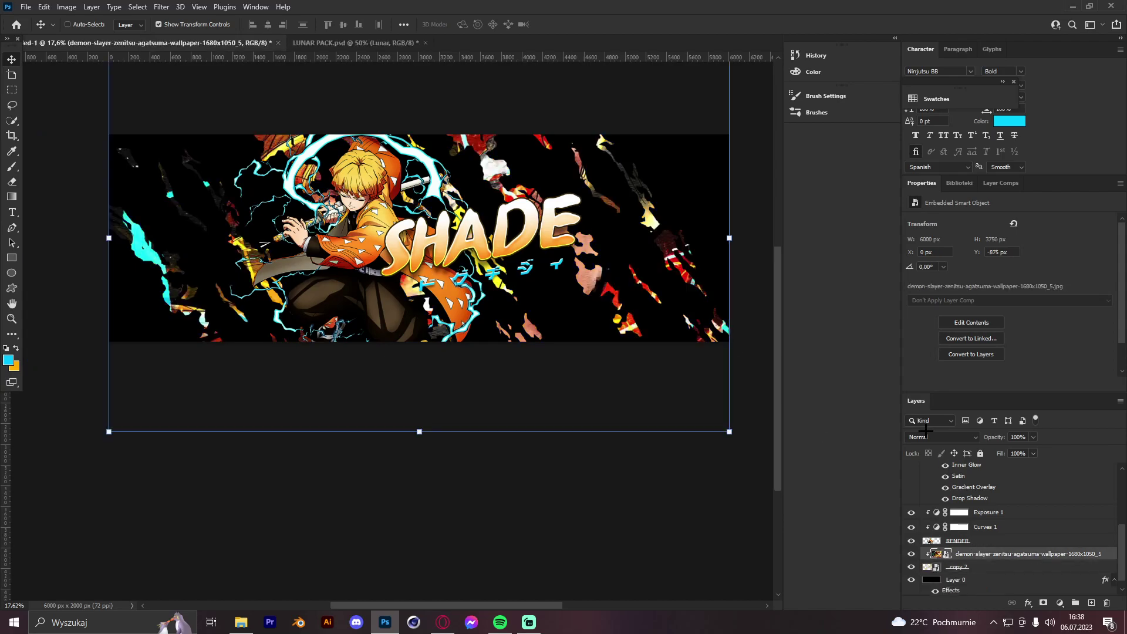
Set the clipped wallpaper's blend mode to Overlay and convert it together with the streak texture into one smart object
left_click(925, 433)
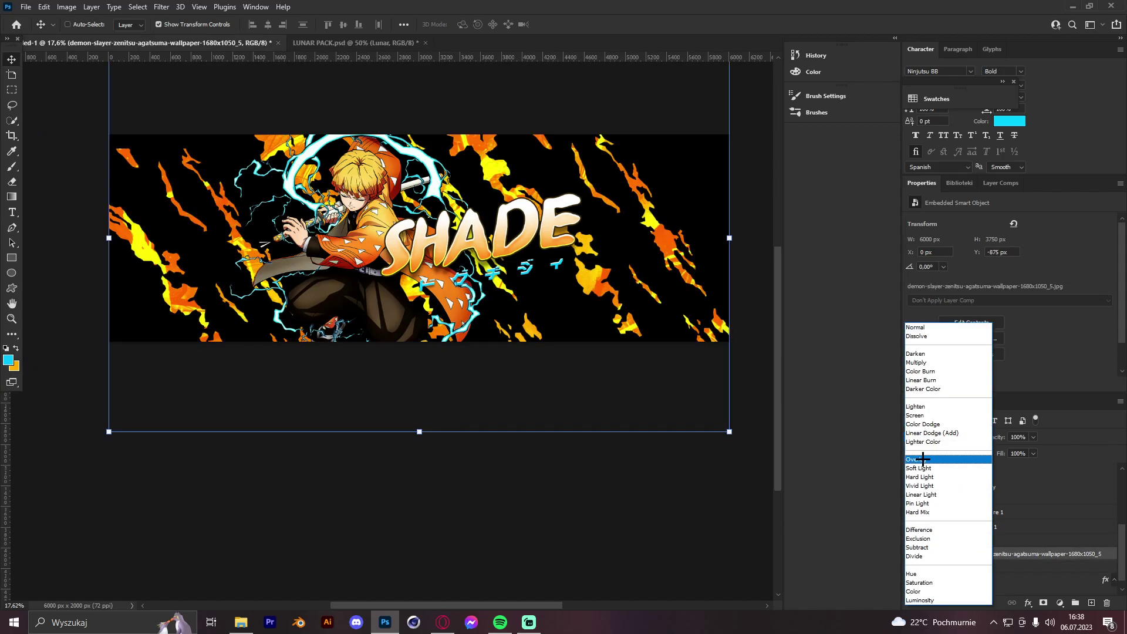
left_click(923, 459)
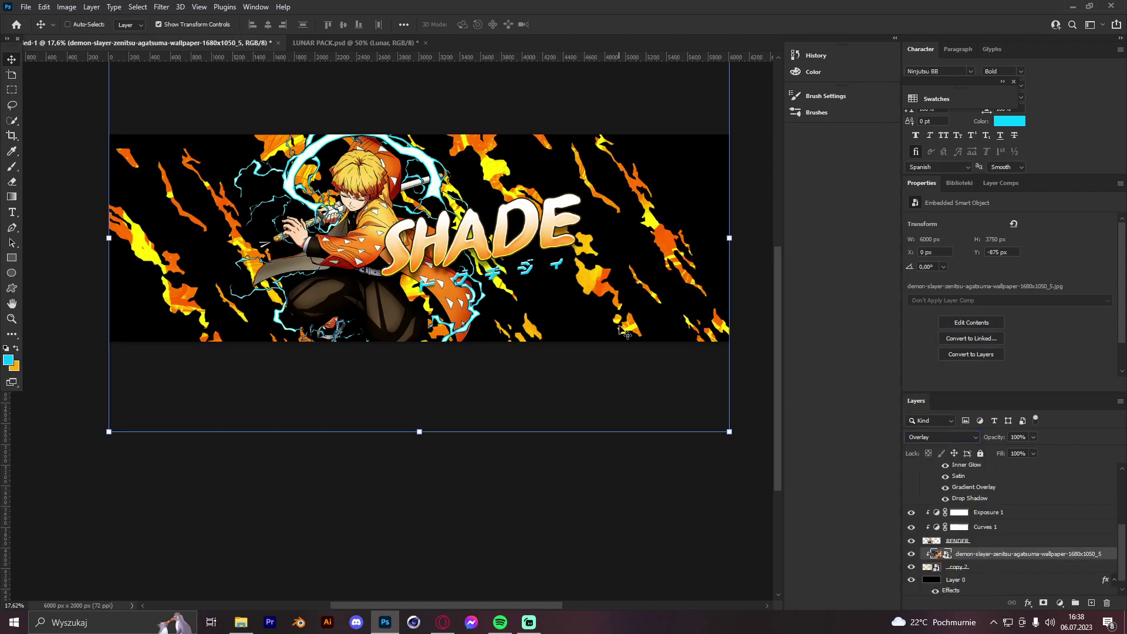
right_click(984, 569)
left_click(993, 169)
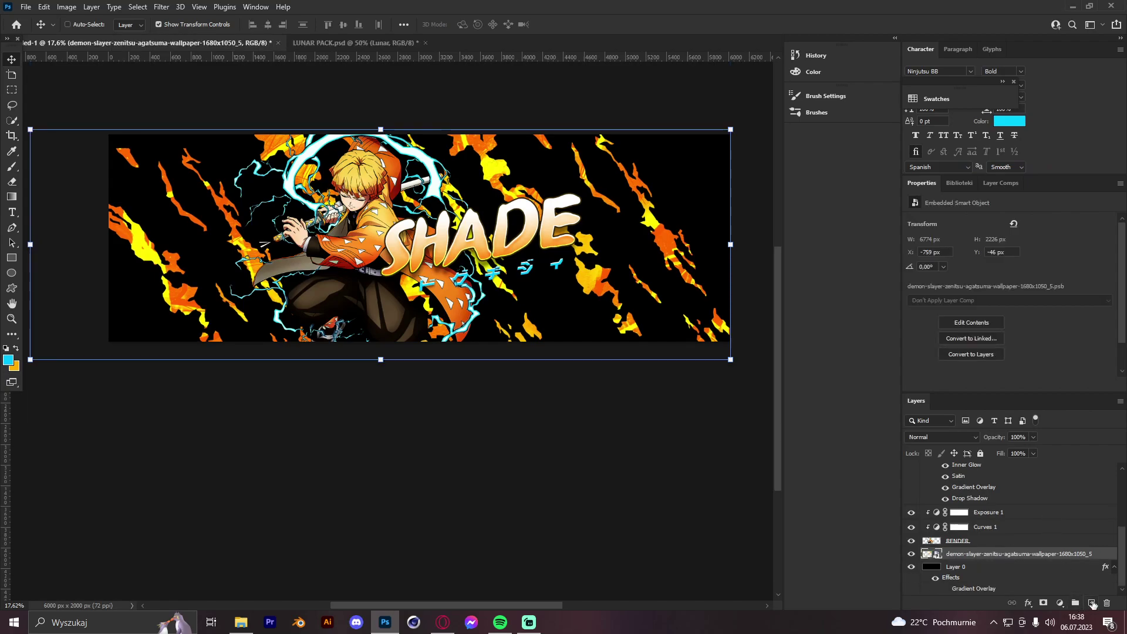
Add a new layer above the streak smart object and clip it to the streaks
left_click(1092, 604)
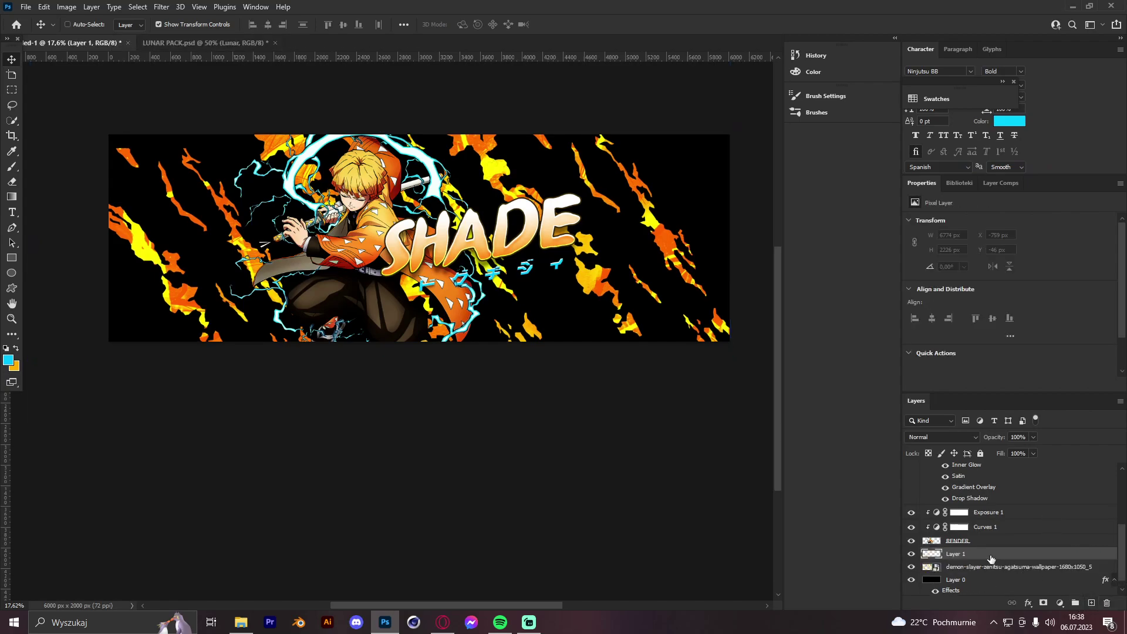
right_click(989, 558)
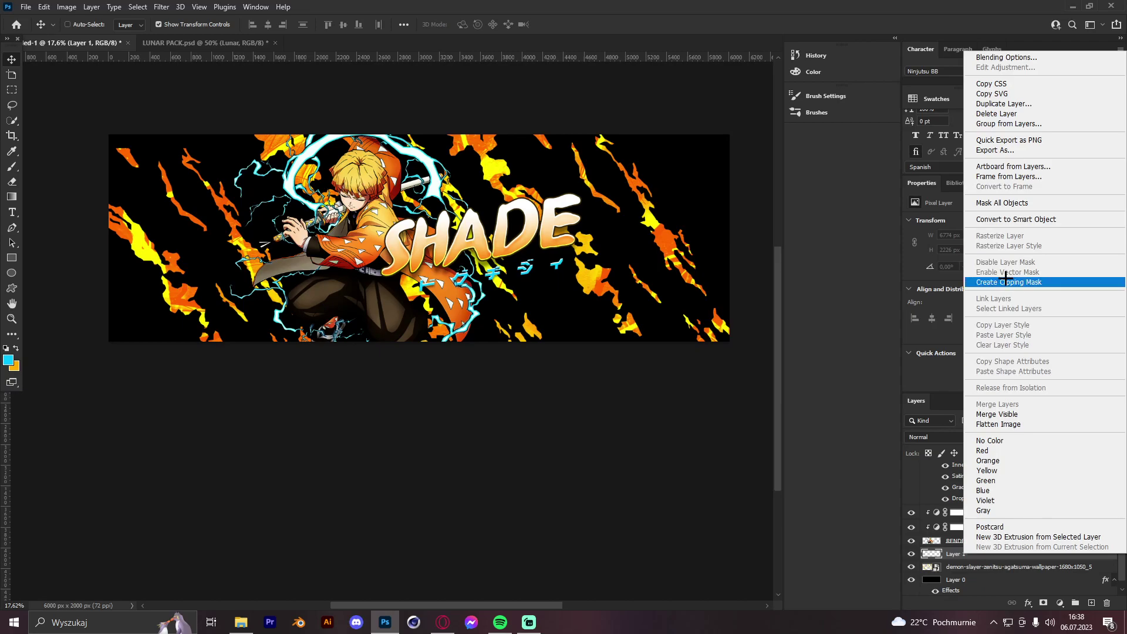
left_click(1004, 281)
Sample the cyan of the lightning beside the sword as the brush colour
left_click(11, 167)
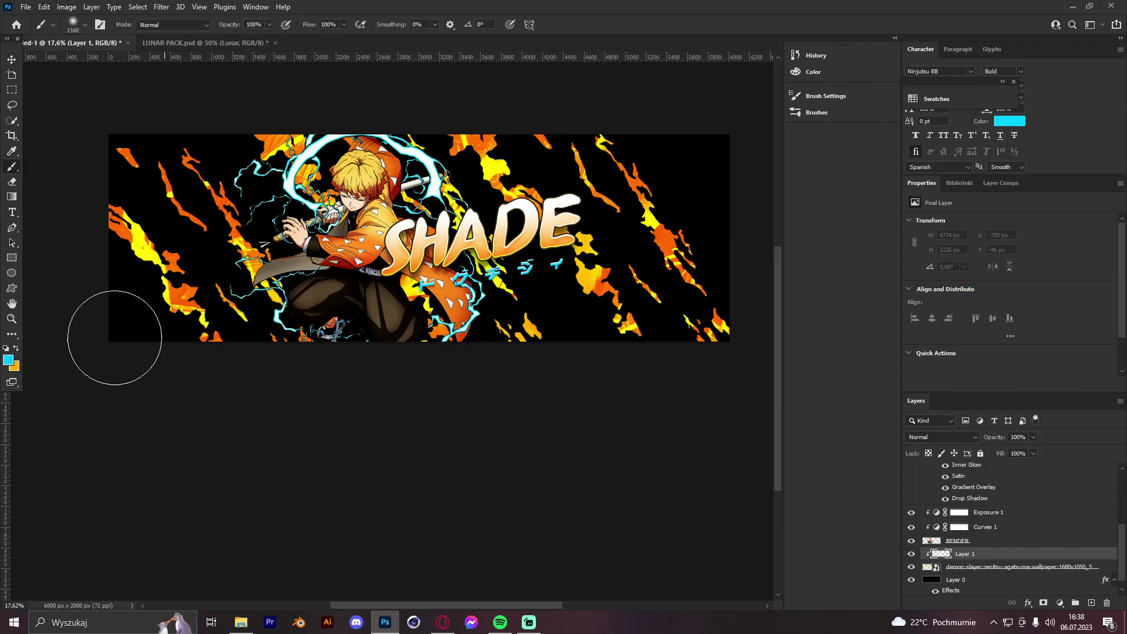
left_click(12, 318)
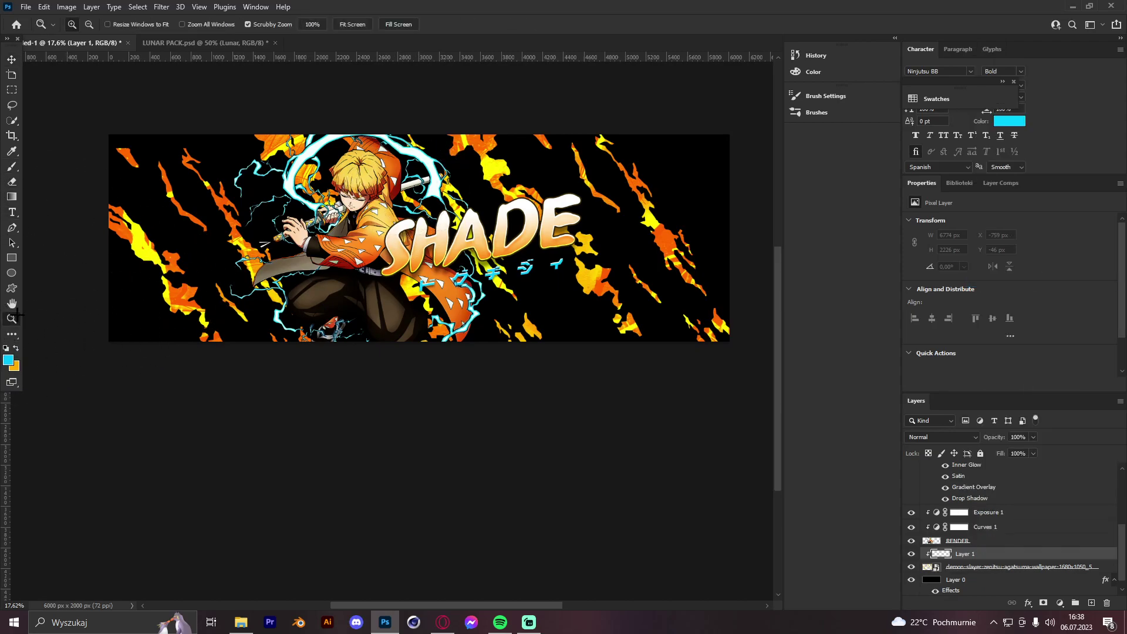
left_click(435, 183)
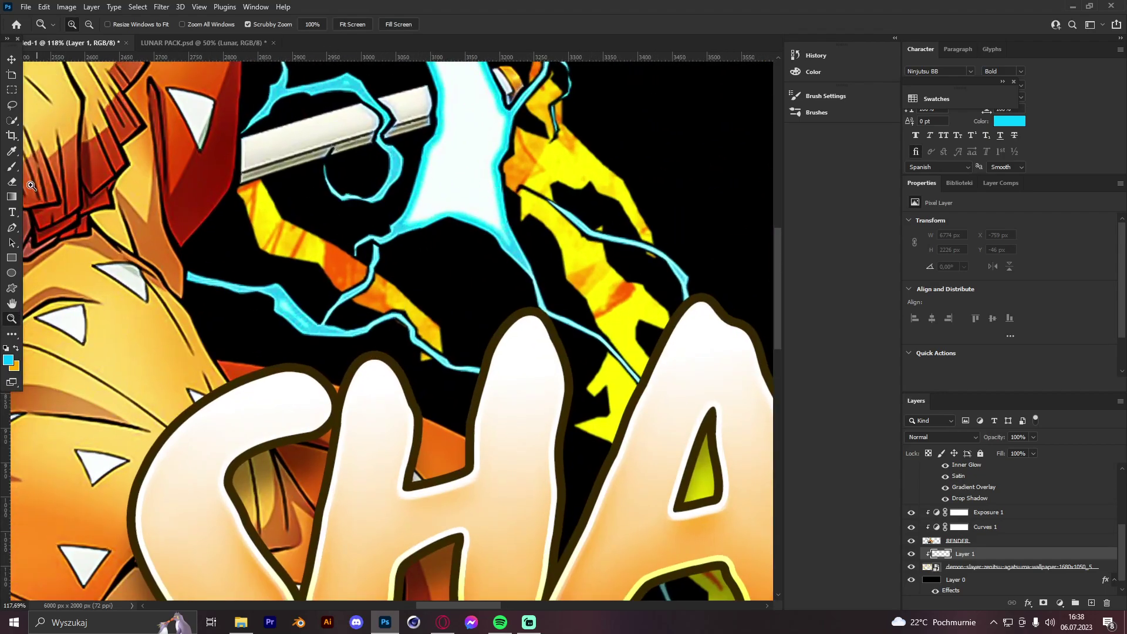
left_click(13, 166)
left_click(397, 229, "alt")
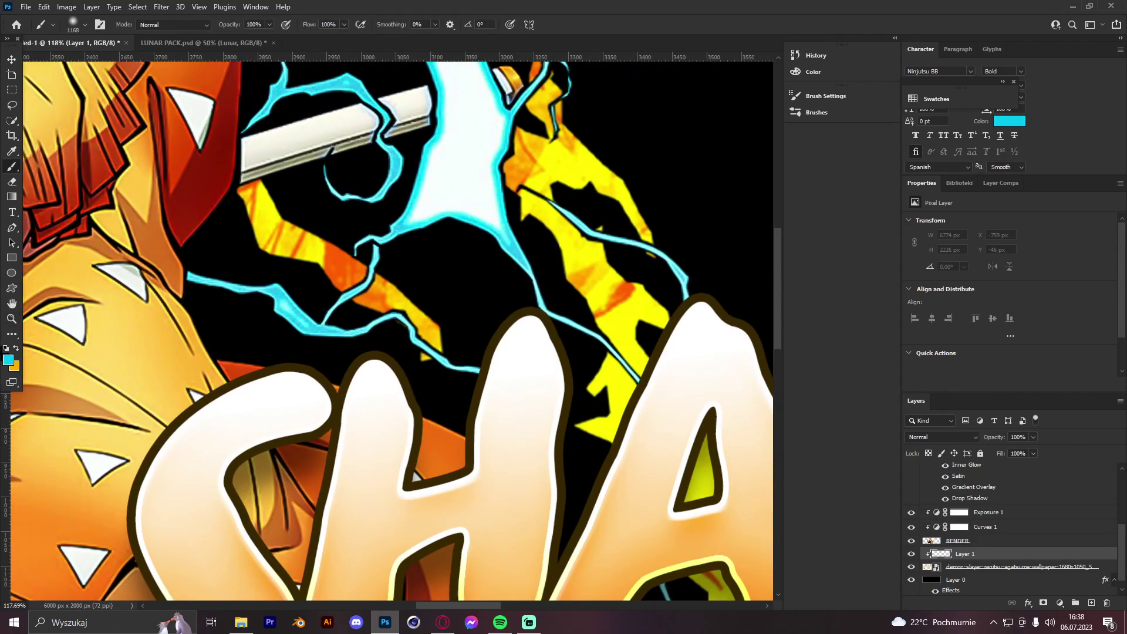
left_click(12, 319)
mouse_move(449, 238)
left_mouse_down()
mouse_move(387, 232)
mouse_move(454, 227)
left_mouse_up()
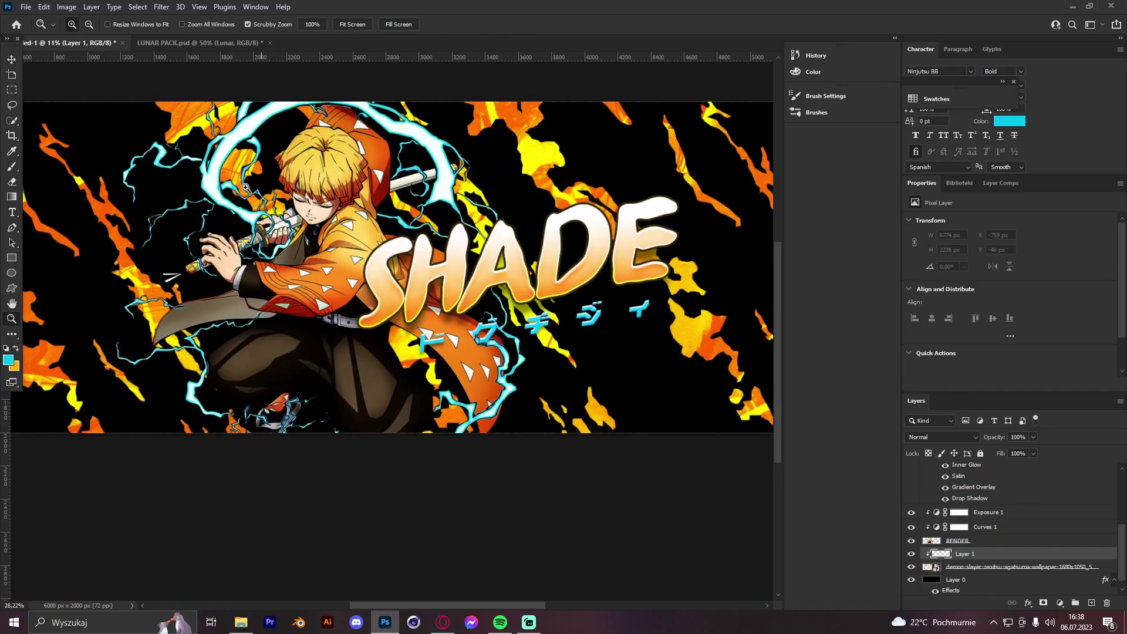
scroll(358, 210, "down", 2)
Brush cyan over the large streak at the banner's left edge on the clipped layer and set the layer's blend mode to Color
left_click(12, 167)
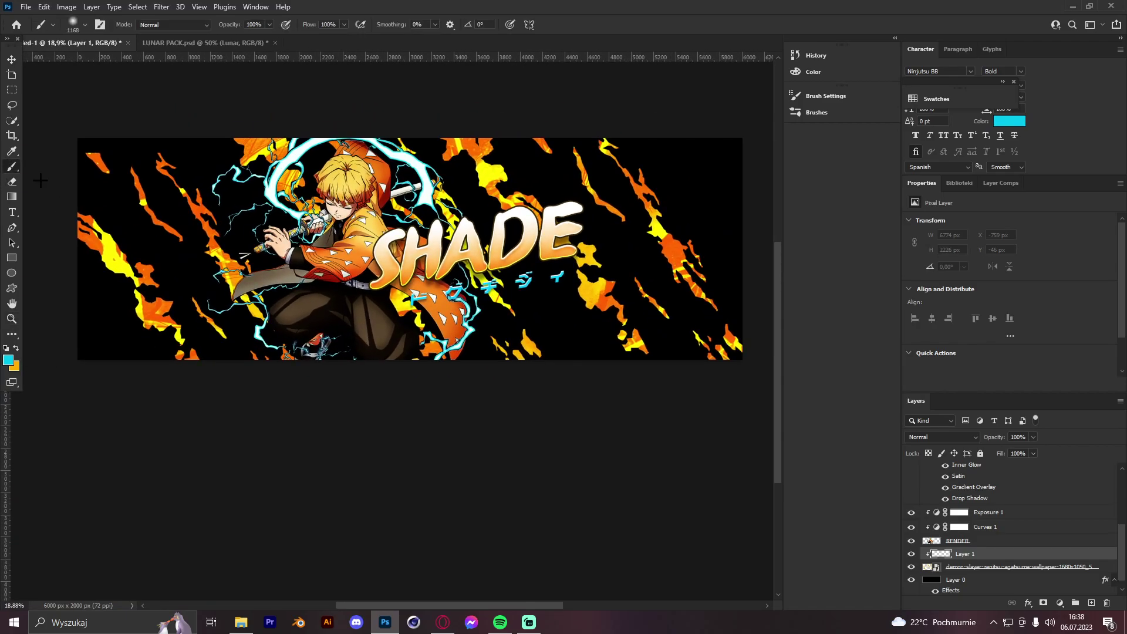
mouse_move(270, 283)
left_mouse_down()
mouse_move(239, 282)
mouse_move(256, 293)
mouse_move(245, 289)
mouse_move(229, 263)
left_mouse_up()
key("ctrl+z")
left_click_drag(180, 363, 140, 297)
left_click(943, 437)
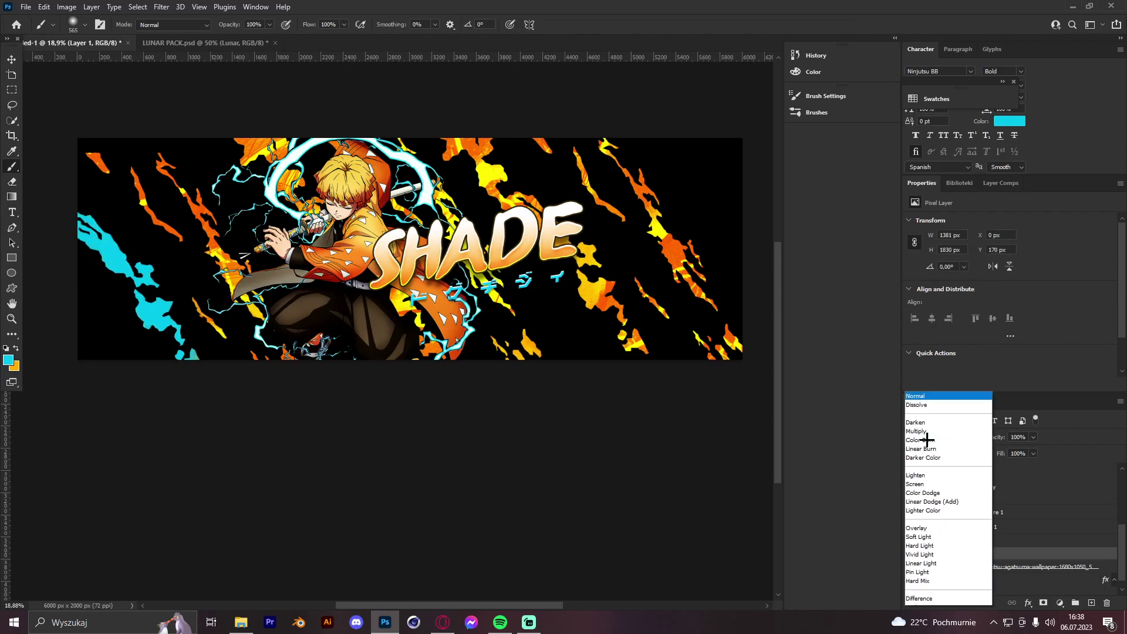
left_click(920, 590)
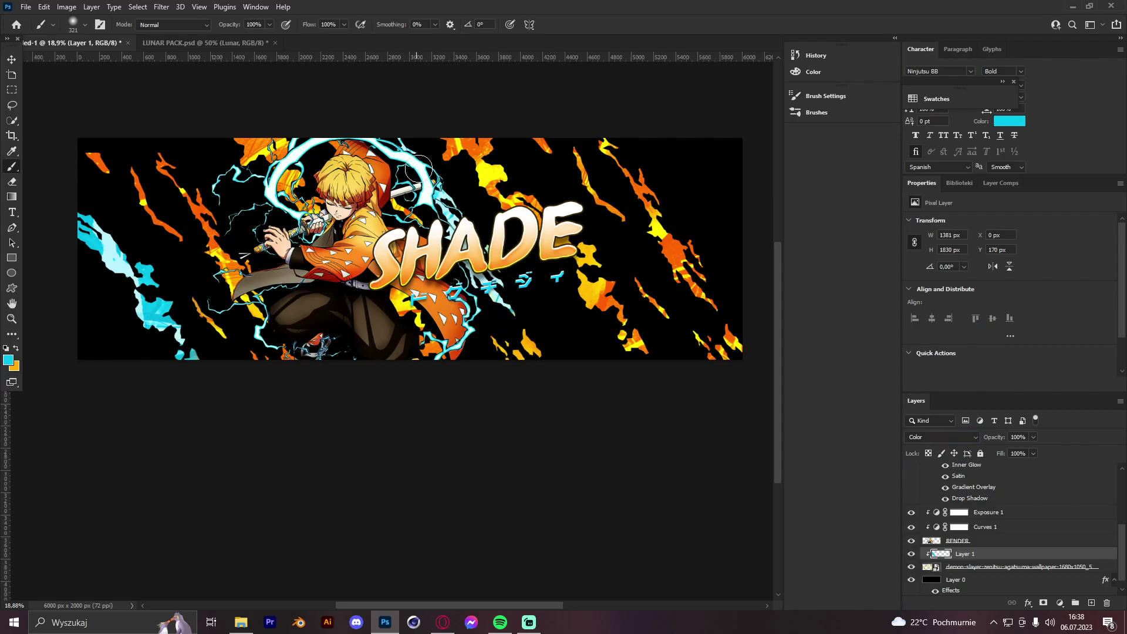
Brush cyan over the streaks around the SHADE title, the long streak on the banner's right side and the small upper-left one
mouse_move(490, 274)
left_mouse_down()
mouse_move(512, 321)
mouse_move(500, 345)
mouse_move(527, 357)
left_mouse_up()
mouse_move(697, 256)
left_mouse_down()
mouse_move(683, 278)
mouse_move(702, 256)
mouse_move(648, 208)
mouse_move(605, 139)
mouse_move(673, 218)
mouse_move(604, 142)
mouse_move(661, 247)
left_mouse_up()
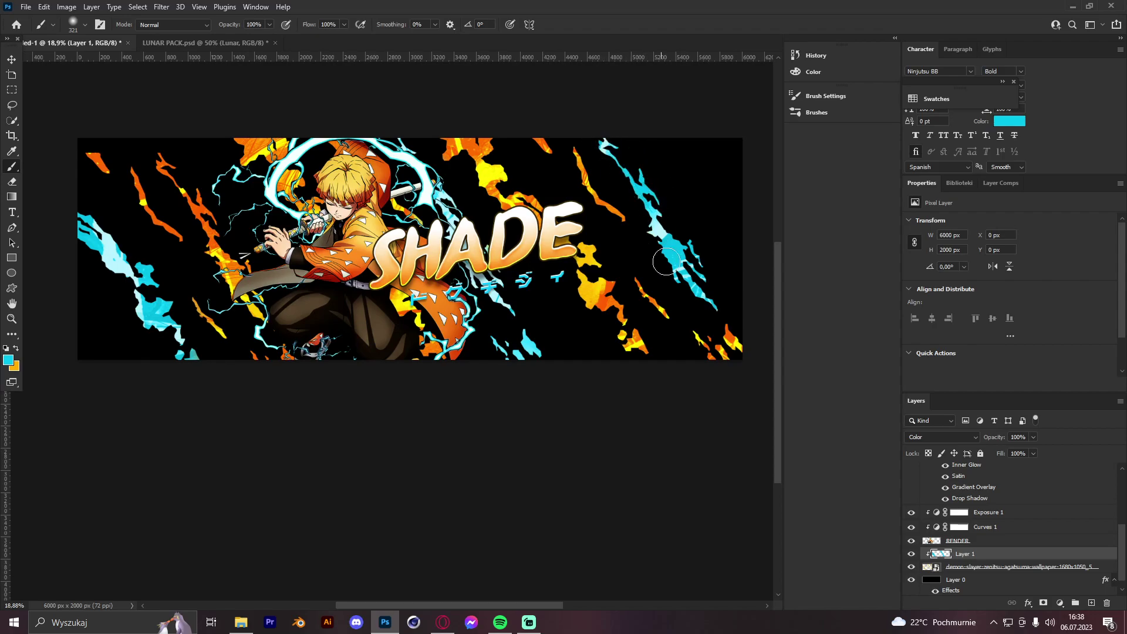
left_click_drag(667, 321, 646, 281)
right_click(229, 325, "alt")
left_click_drag(115, 177, 90, 156)
key("v")
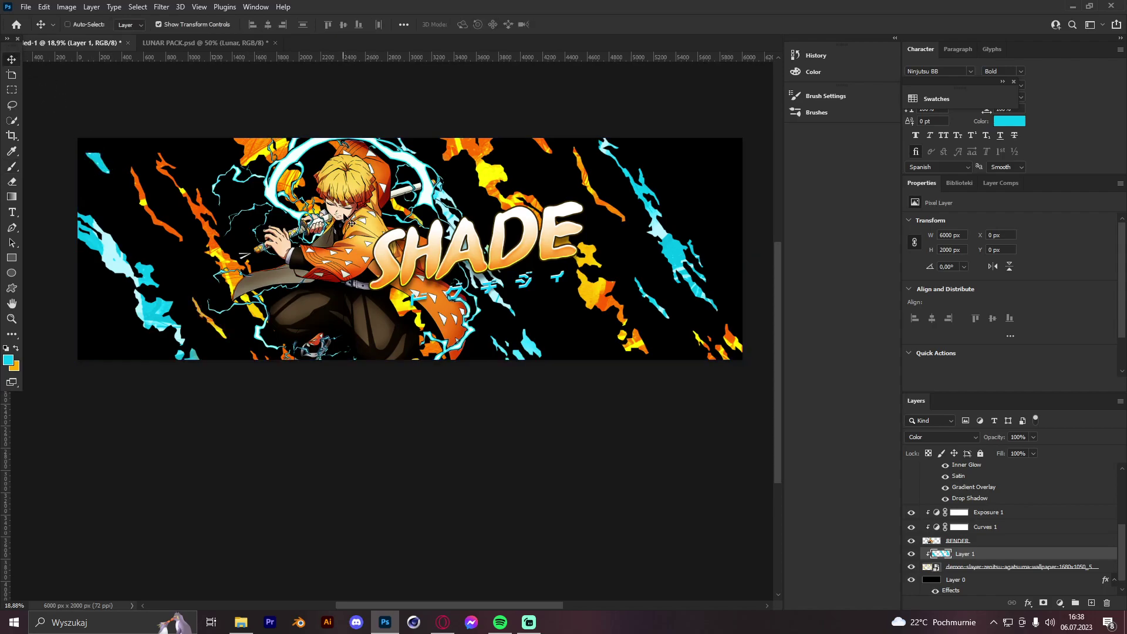
key("ctrl+h")
key("z")
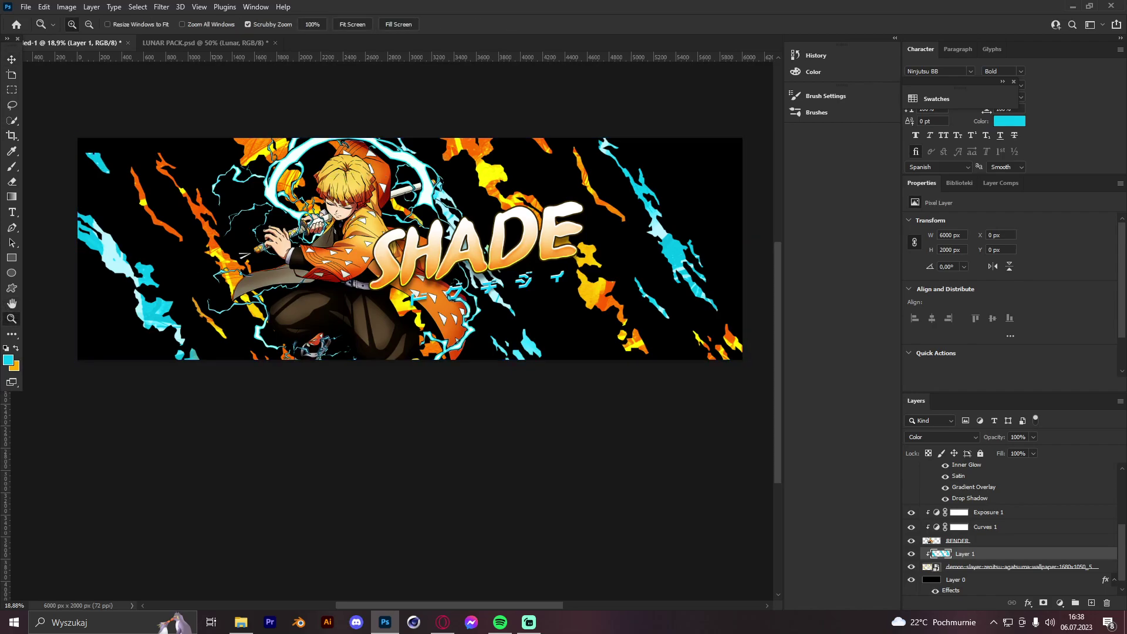
Rasterize the streak smart object and erase the small cyan streak in the banner's upper-left corner
left_click(11, 59)
left_click(982, 567)
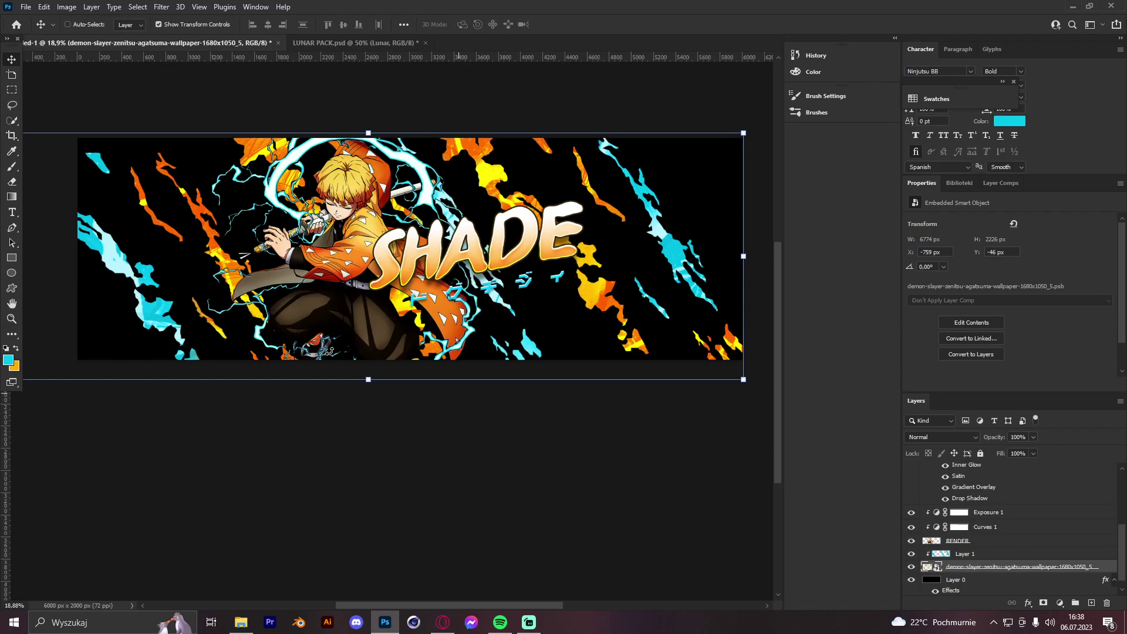
left_click(12, 183)
right_click(138, 175, "alt")
left_click(144, 175)
left_click(547, 239)
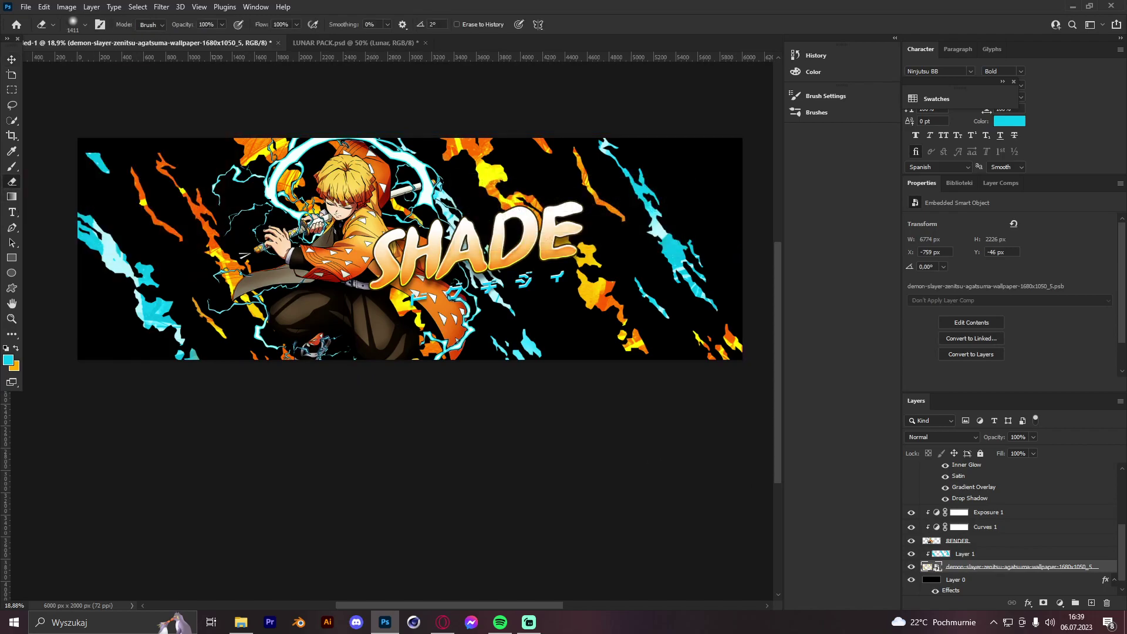
right_click(96, 175, "alt")
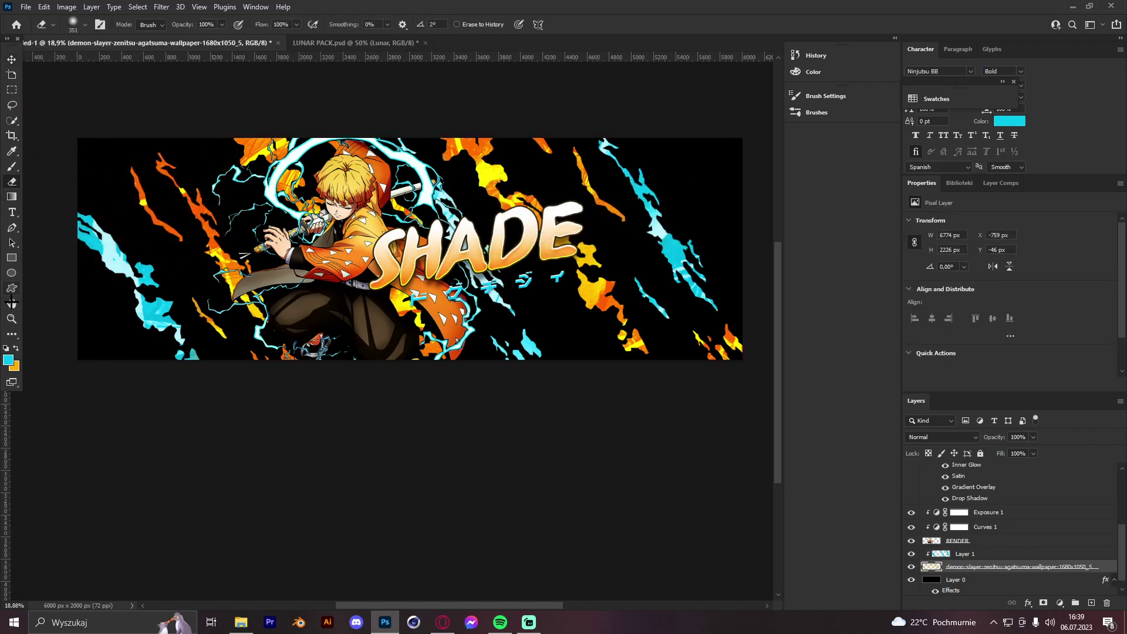
Place the anime-demon-slayer-kimetsu-no-yaiba-zenitsu-agatsuma-hd-wallpaper-preview image above Layer 0, scaled to 462.09% and aligned with the banner's right edge
left_click(11, 317)
left_click_drag(427, 207, 457, 189)
key("v")
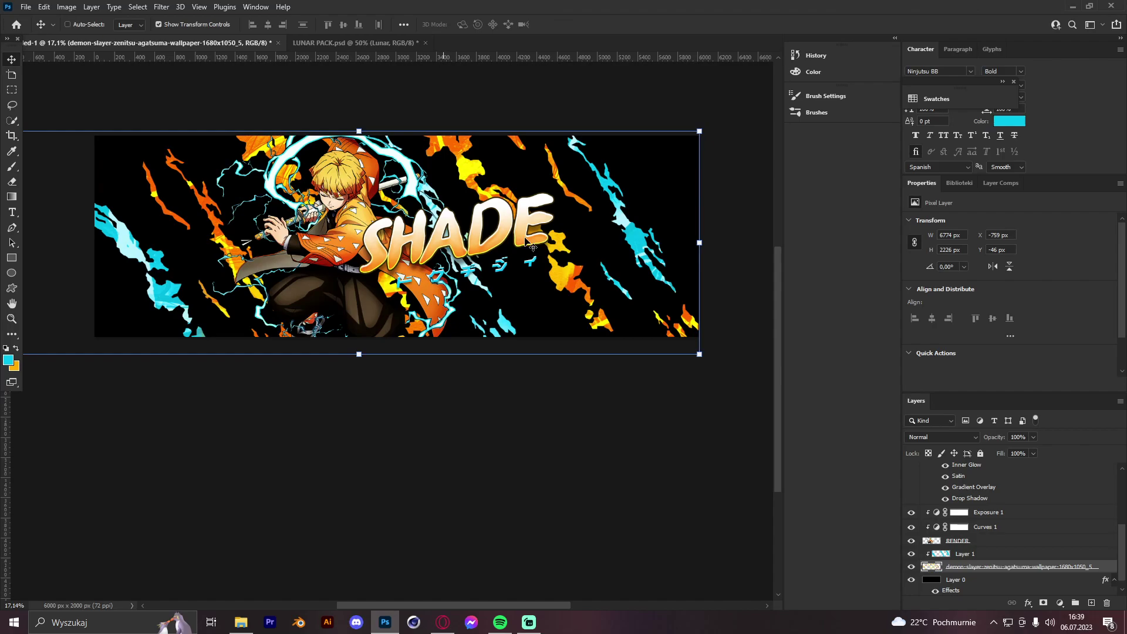
scroll(969, 582, "down", 1)
left_click(957, 567)
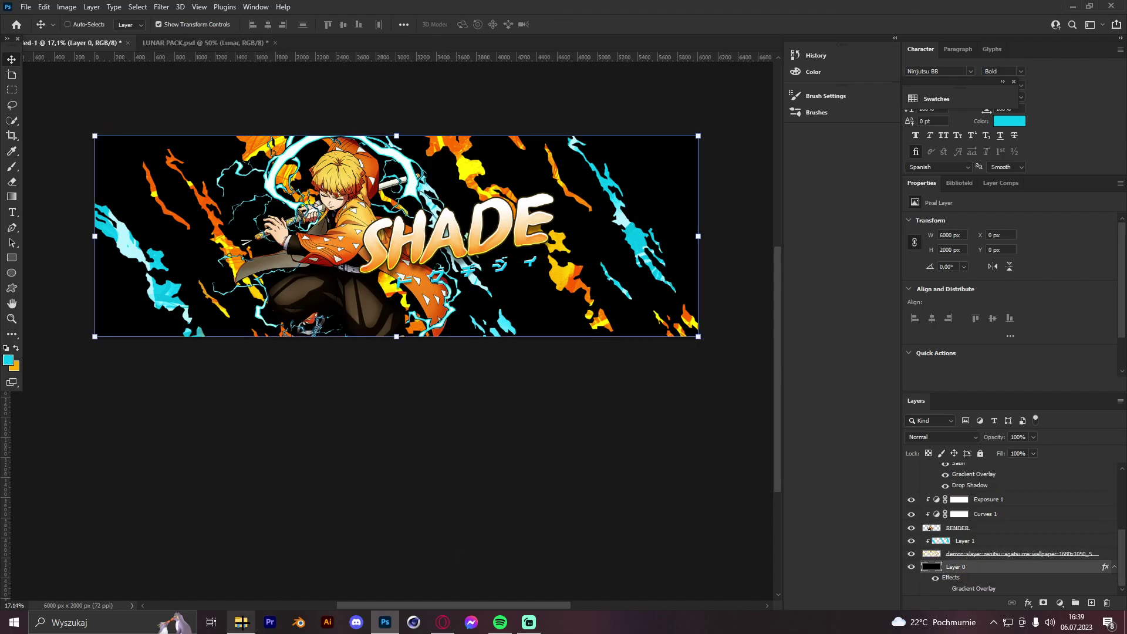
left_click(241, 622)
left_click_drag(382, 320, 122, 279)
left_click_drag(433, 242, 694, 251)
key("Return")
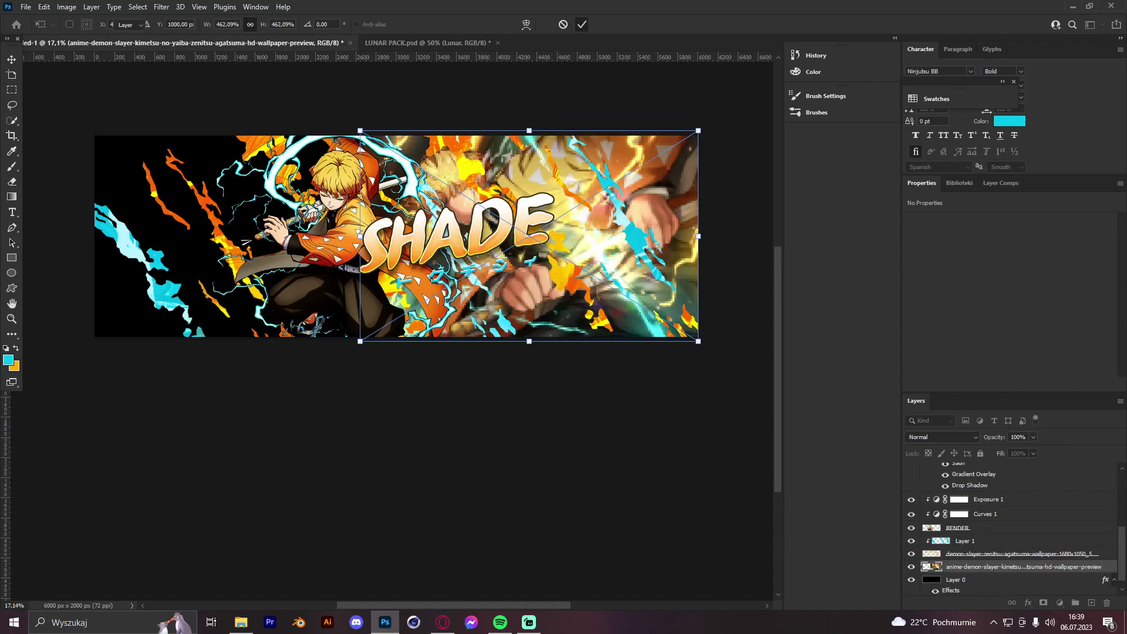
Flip the newly placed wallpaper horizontally, keeping its layer selected
left_click(44, 7)
mouse_move(118, 272)
left_click(235, 491)
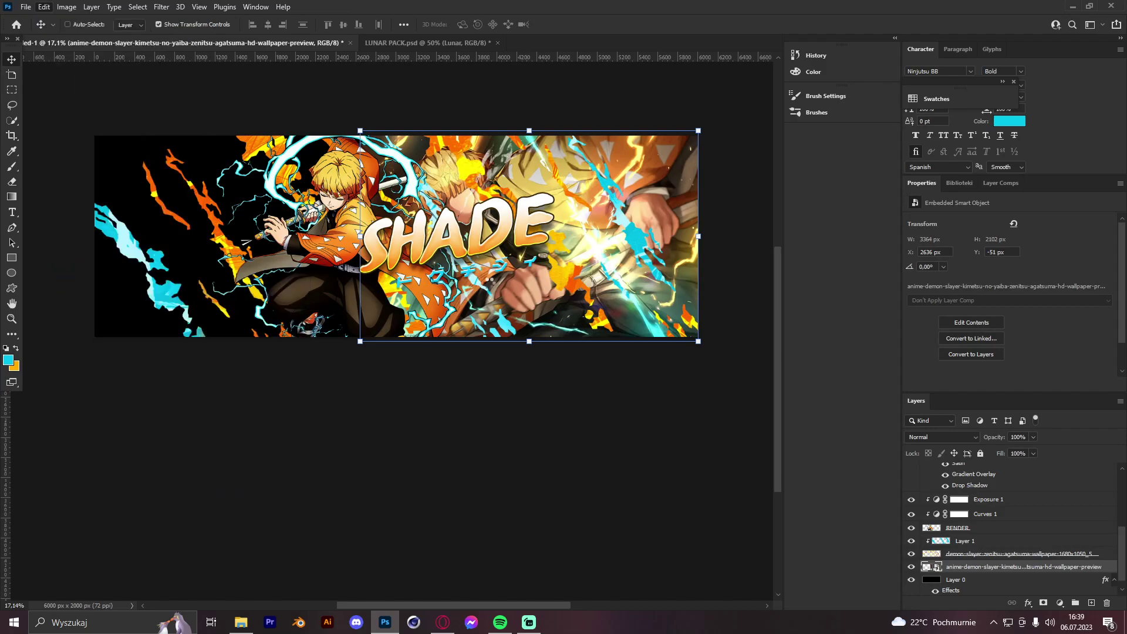
left_click(413, 217, "ctrl")
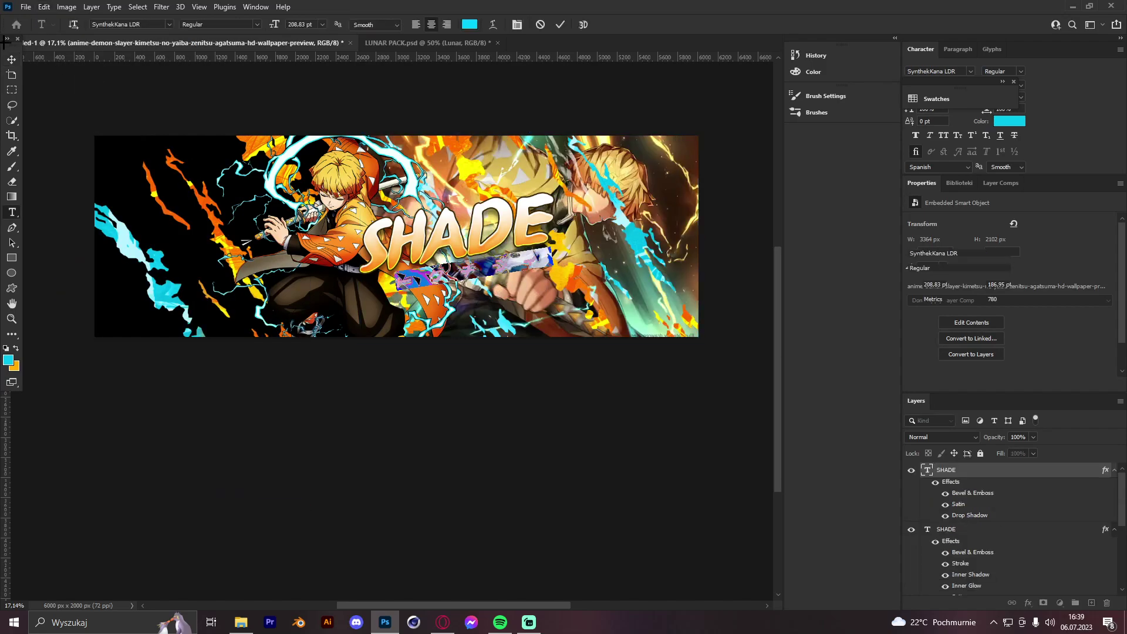
scroll(973, 569, "down", 5)
left_click(975, 555)
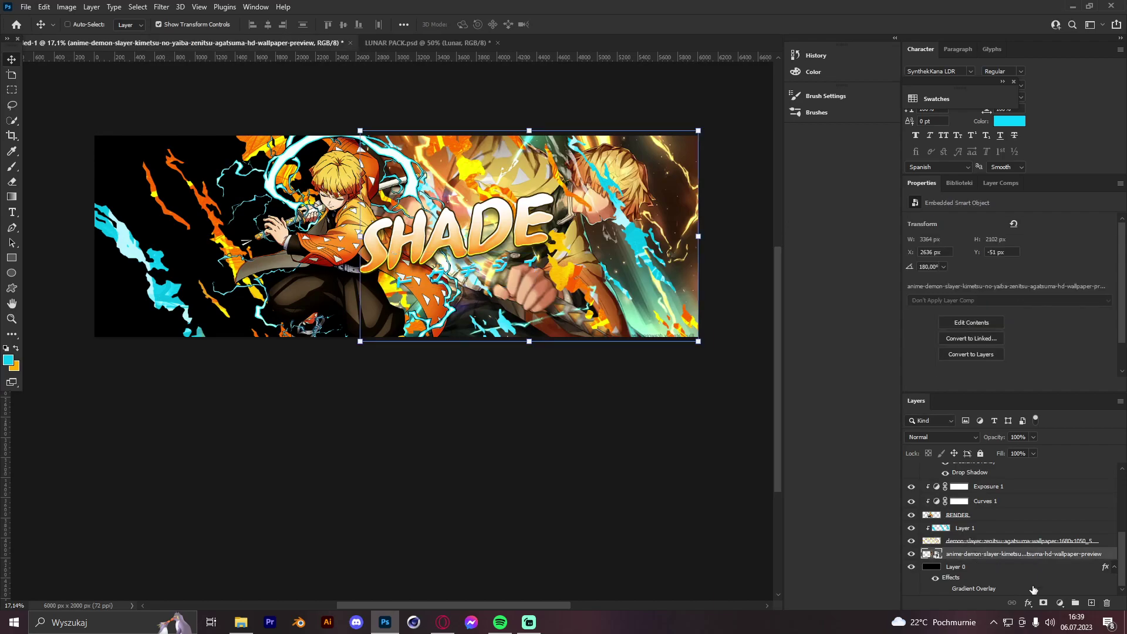
Add a Gradient Map adjustment above the flipped wallpaper and clip it to that layer
left_click(1060, 603)
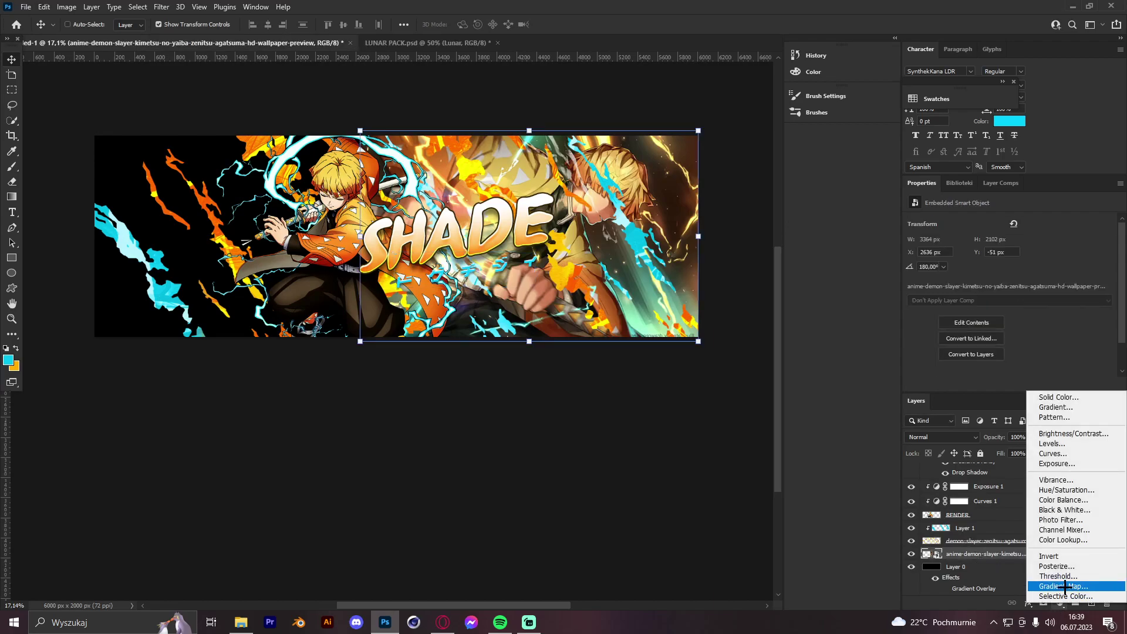
left_click(1065, 587)
right_click(966, 555)
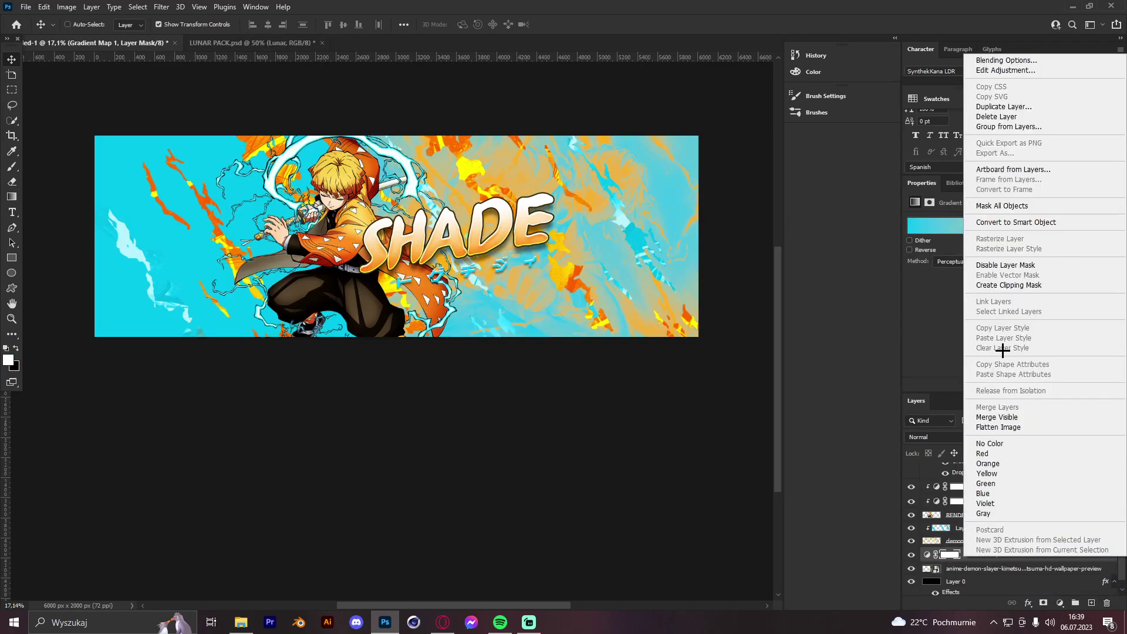
left_click(999, 285)
Set the gradient map to run from black 000000 in the shadows to orange in the highlights
left_click(956, 227)
left_click(744, 380)
double_click(744, 380)
left_click(866, 451)
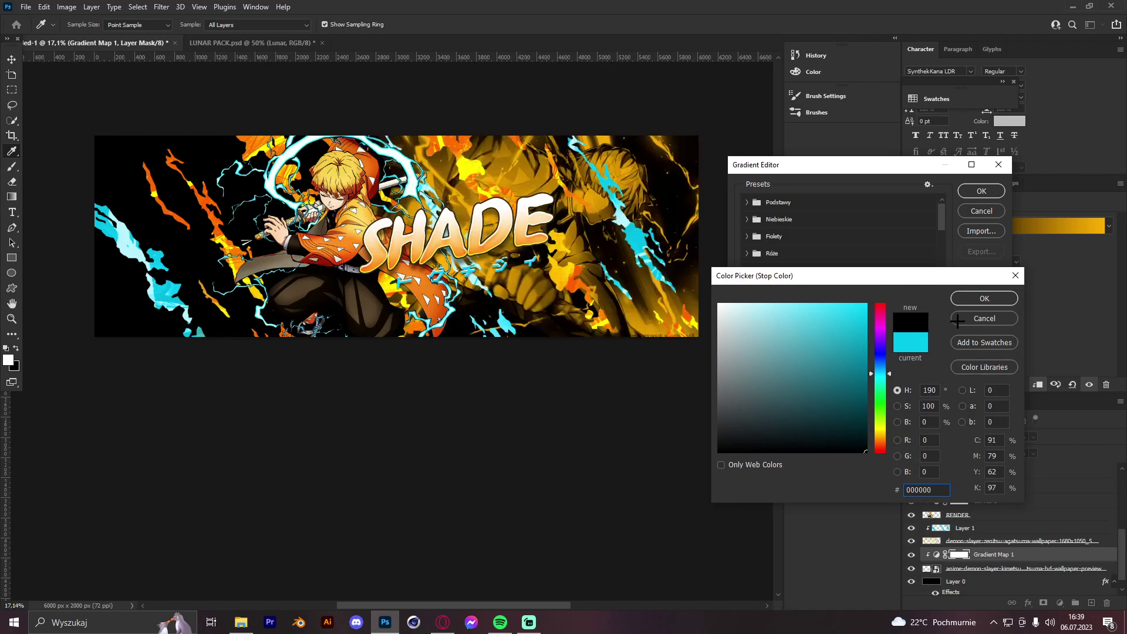
left_click(984, 299)
left_click(994, 381)
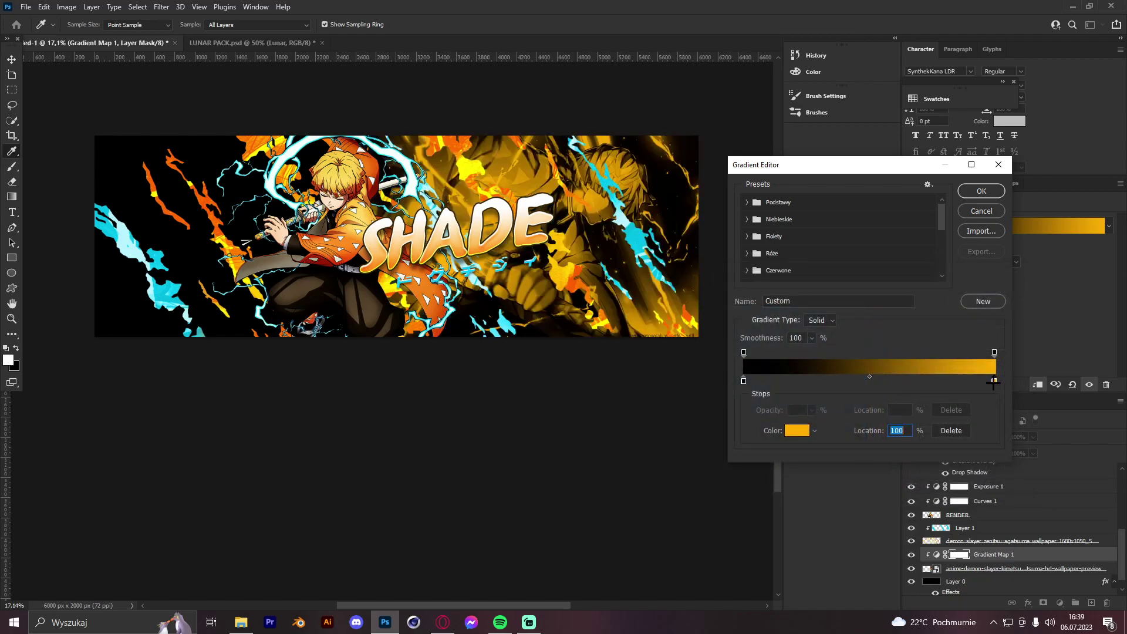
double_click(993, 381)
left_click(984, 299)
left_click(984, 191)
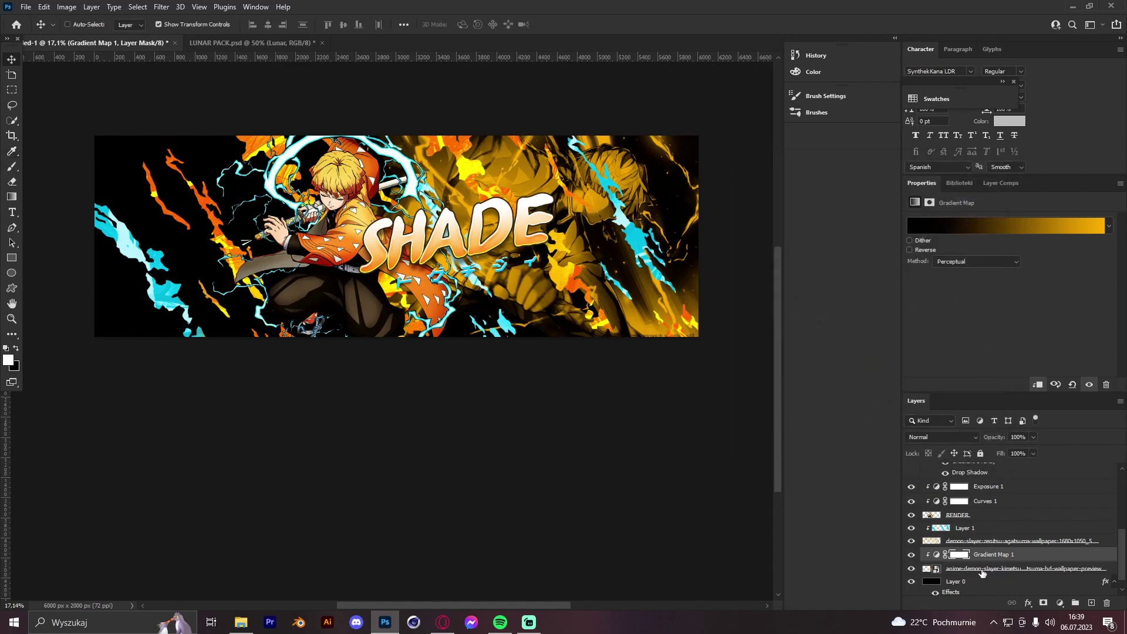
Convert the flipped wallpaper and its gradient map into a smart object and set its opacity to 90%
right_click(983, 570)
left_click(998, 171)
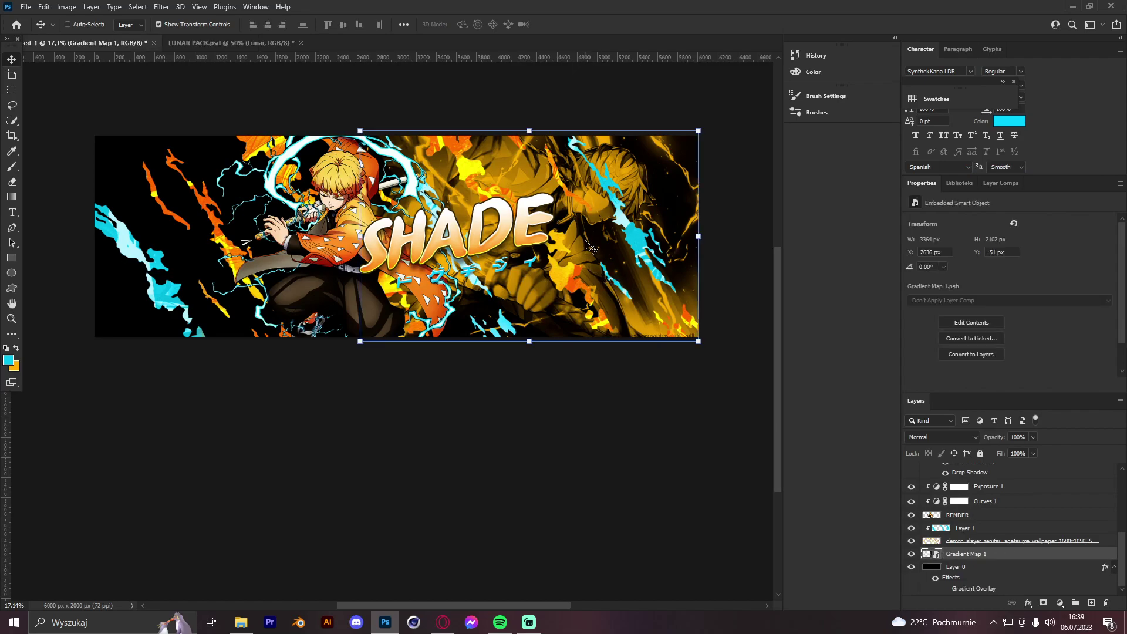
left_click(1034, 437)
left_click_drag(1037, 449, 1023, 448)
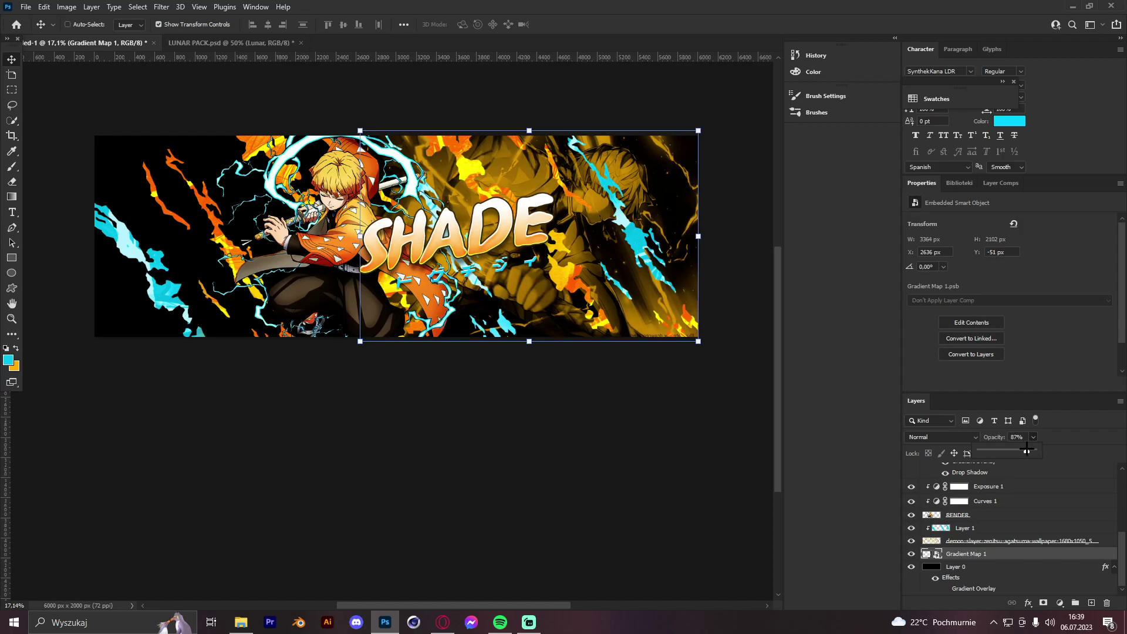
left_click(1001, 440)
key("Return")
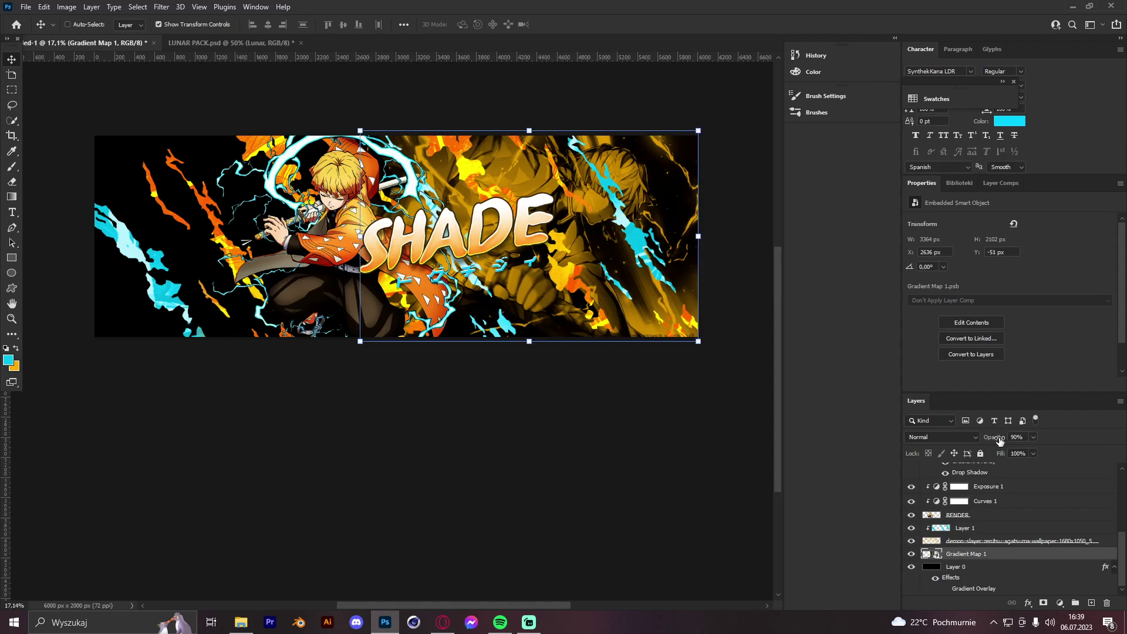
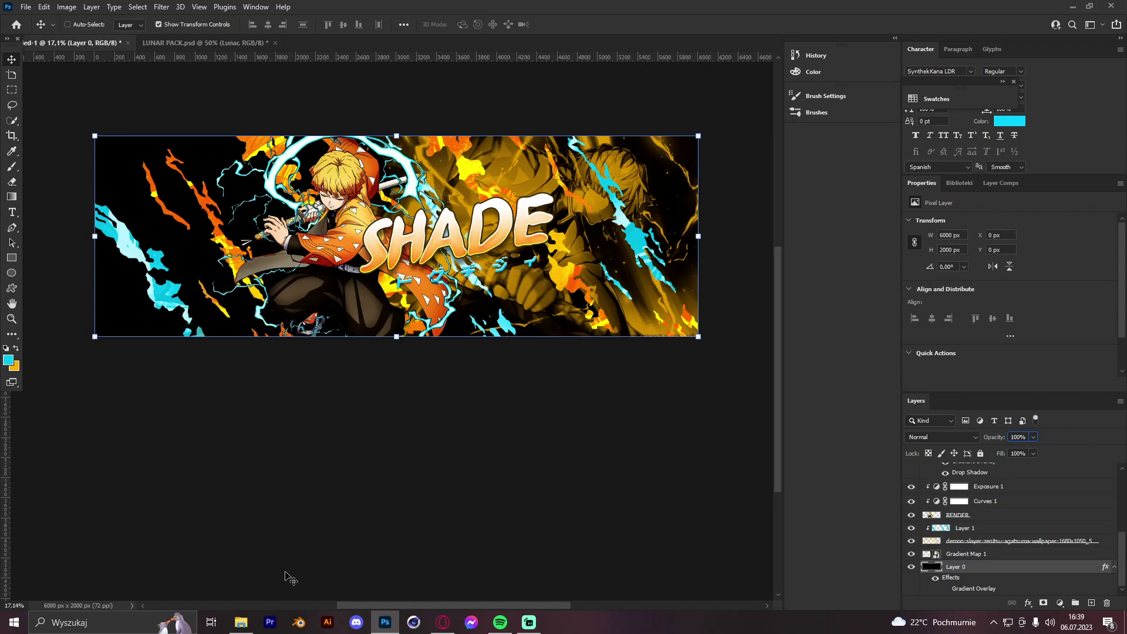
Place the 2018450 wallpaper above the black base layer and scale it to the banner's full height over the left half
left_click(241, 622)
left_click_drag(356, 307, 246, 258)
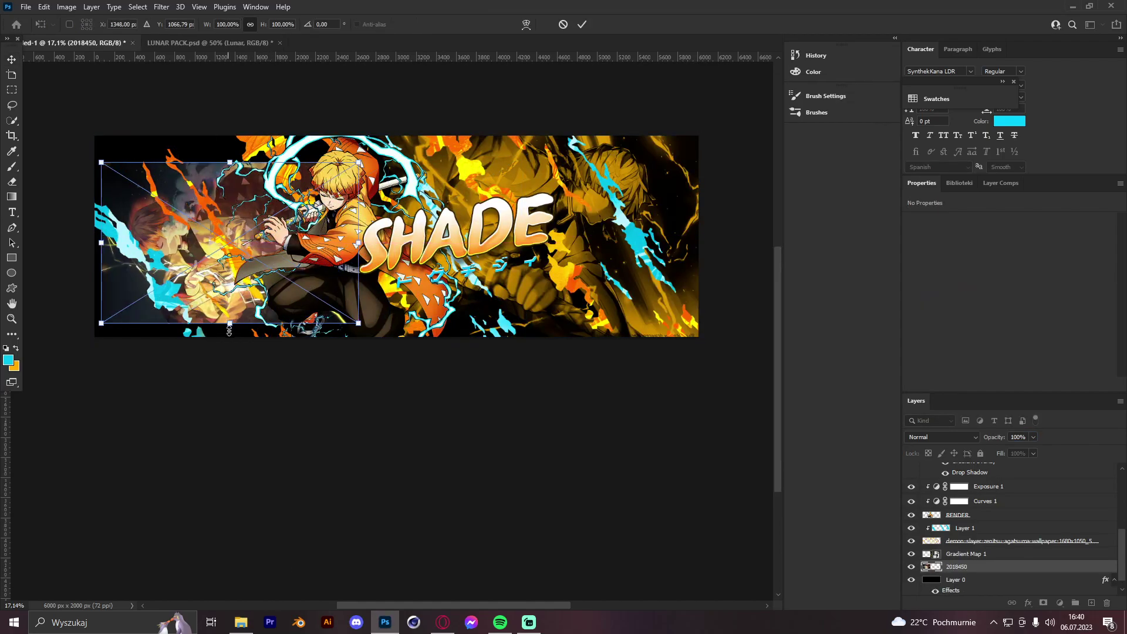
left_click_drag(230, 325, 230, 340)
left_click_drag(230, 161, 230, 136)
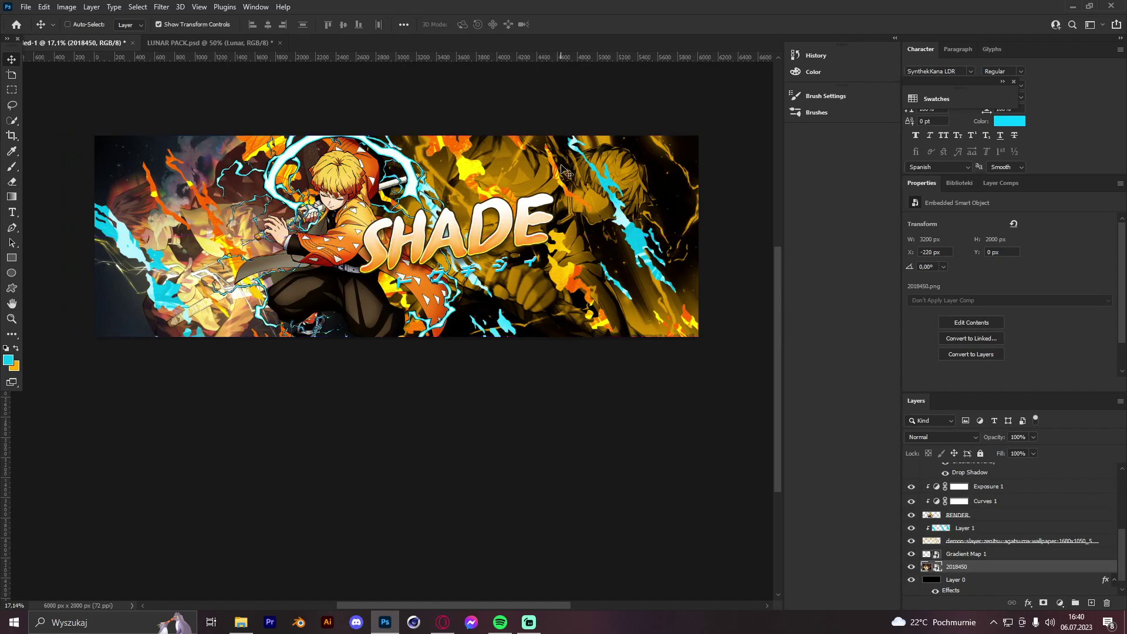
Add a Gradient Map adjustment above the 2018450 wallpaper and clip it to that layer
left_click(1060, 603)
left_click(1051, 594)
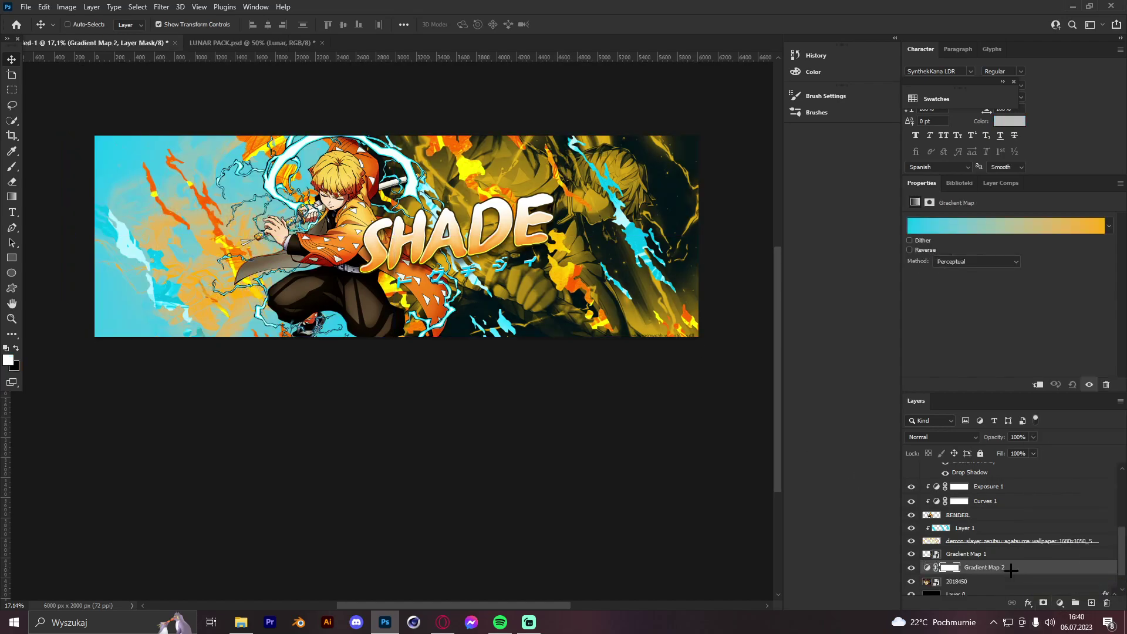
right_click(1012, 570)
left_click(1016, 297)
Set the clipped gradient map to run from black in the shadows to bright cyan in the highlights
left_click(1007, 225)
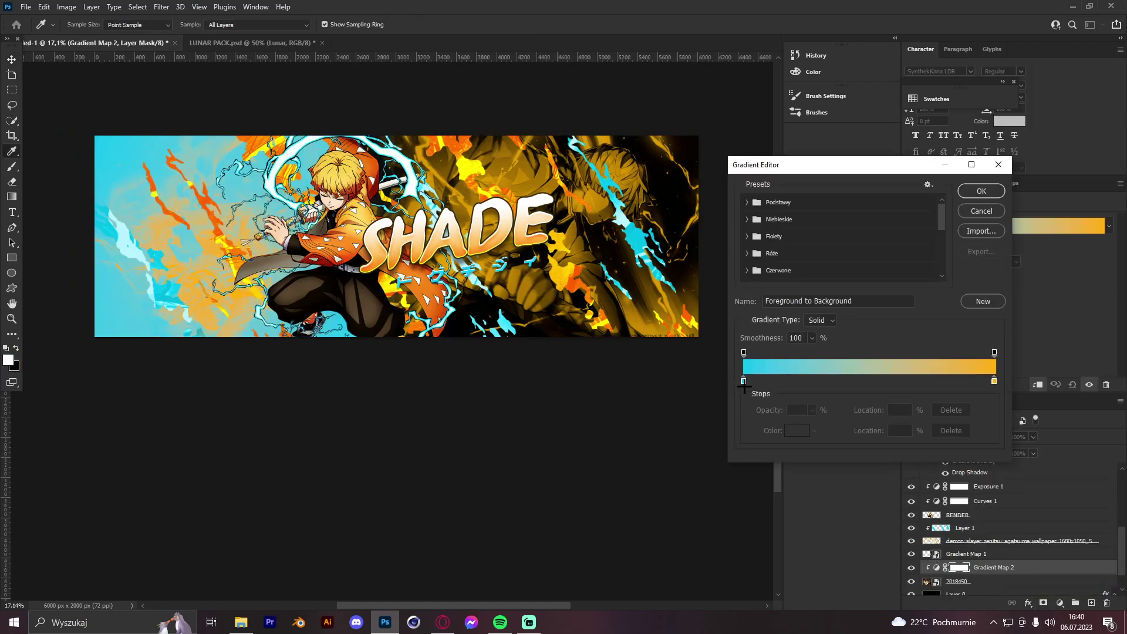
double_click(744, 381)
left_click_drag(822, 417, 881, 374)
left_click(977, 300)
double_click(994, 380)
left_click(985, 297)
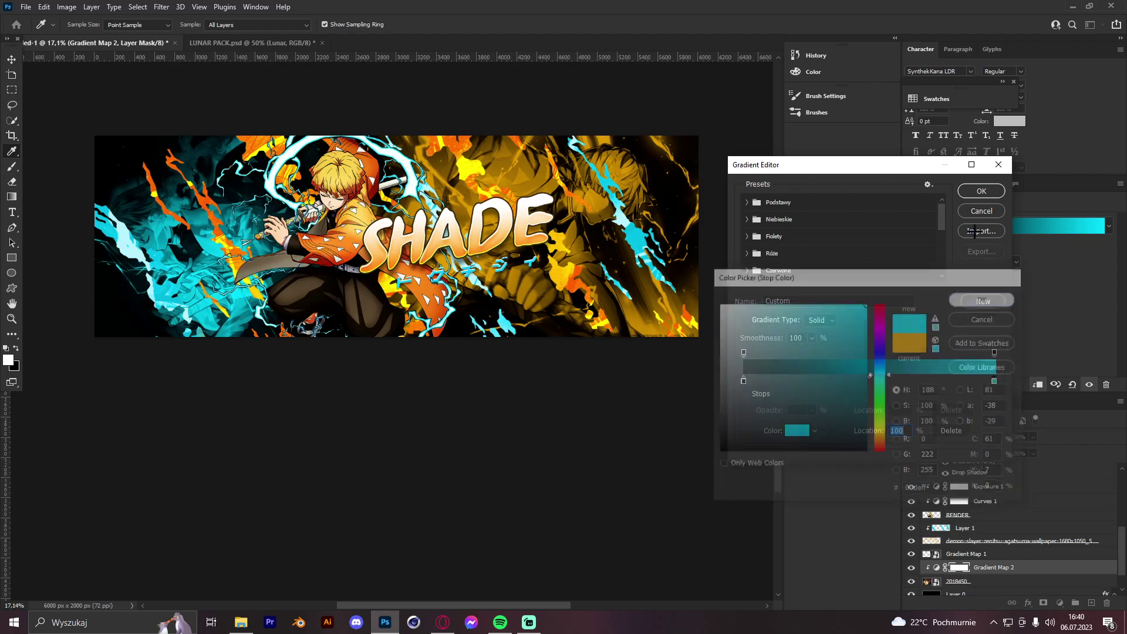
left_click(992, 190)
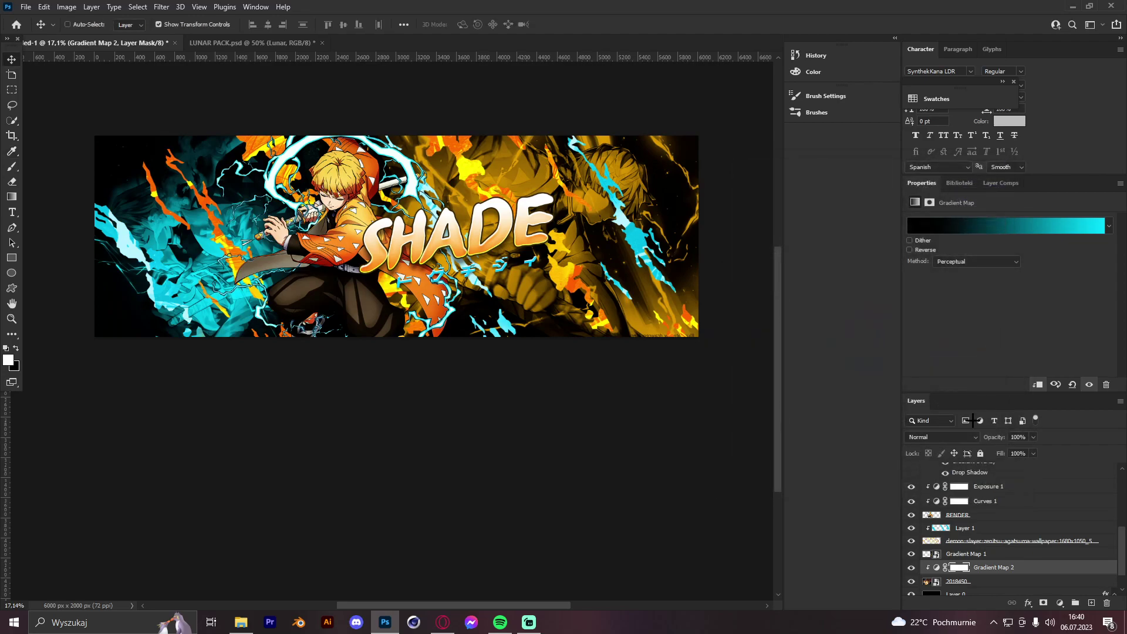
Convert the cyan wallpaper and its gradient map into a smart object, then combine it with the orange wallpaper in one smart object
right_click(970, 589)
left_click(1025, 184)
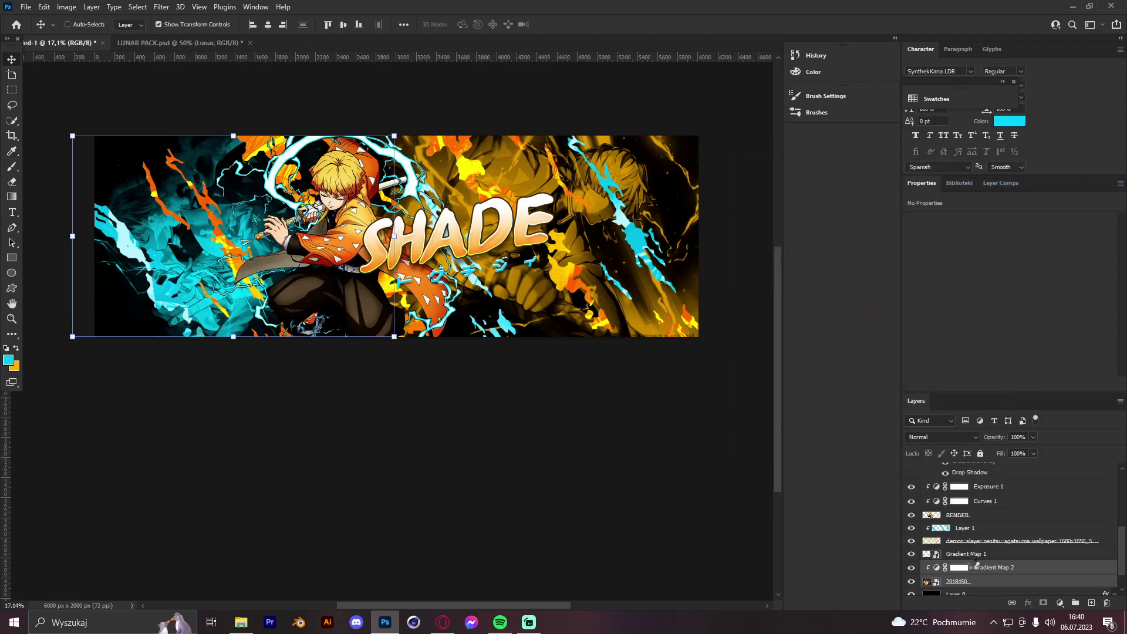
left_click(977, 557, "shift")
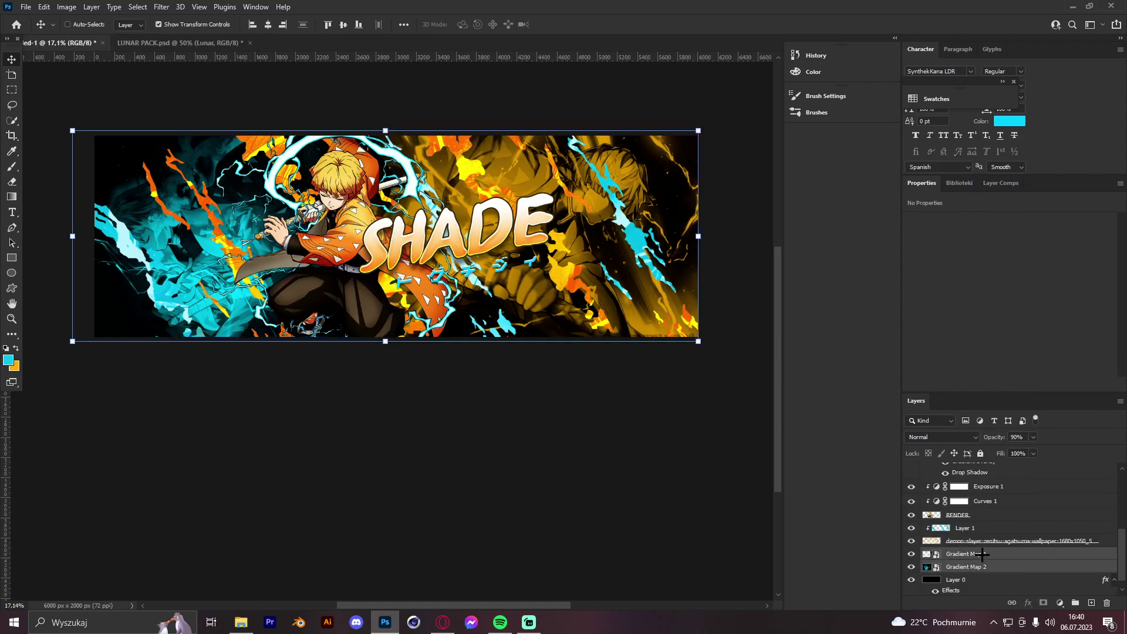
right_click(981, 554)
left_click(1009, 157)
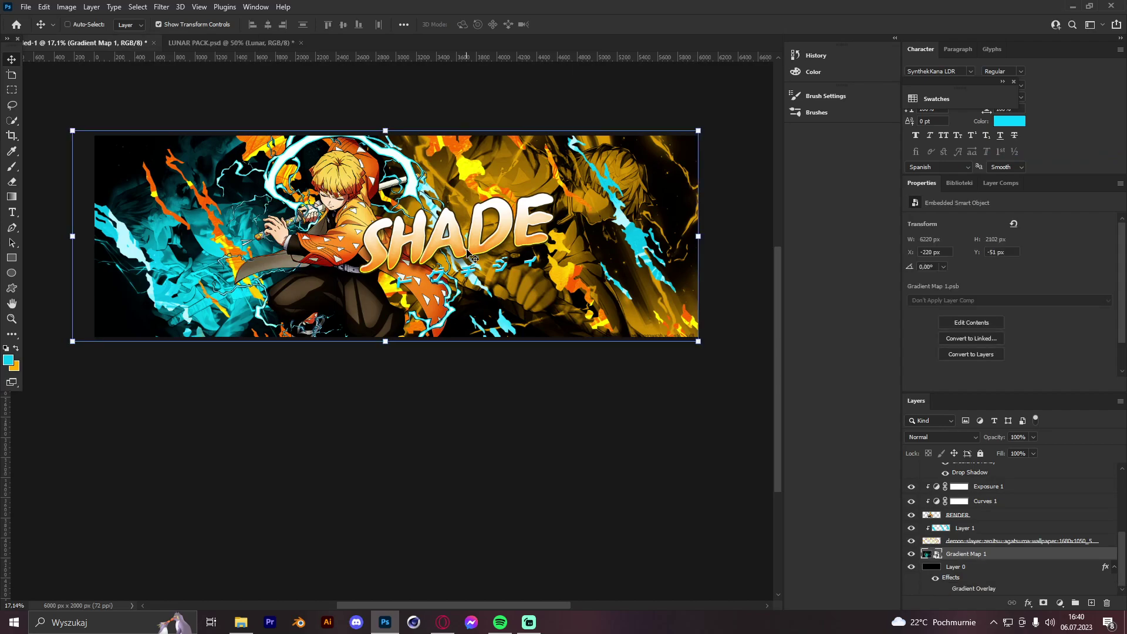
Open the combined wallpapers in the Camera Raw filter and set Noise Reduction to 89 with Sharpening at 0
left_click_drag(468, 253, 468, 251)
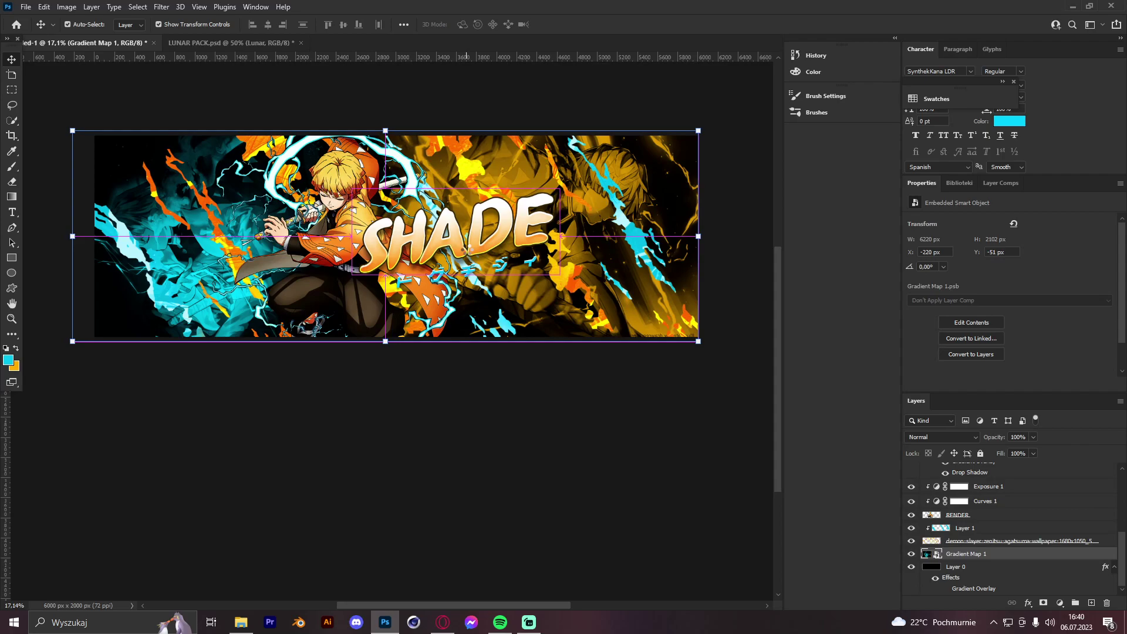
key("ctrl+shift+a")
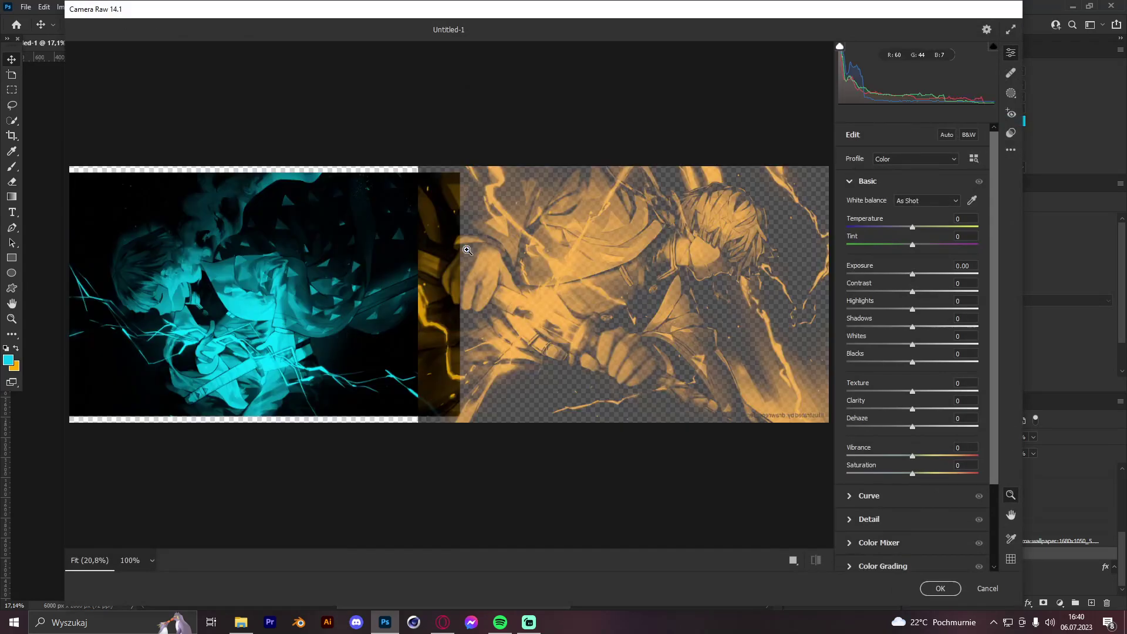
scroll(500, 253, "down", 6)
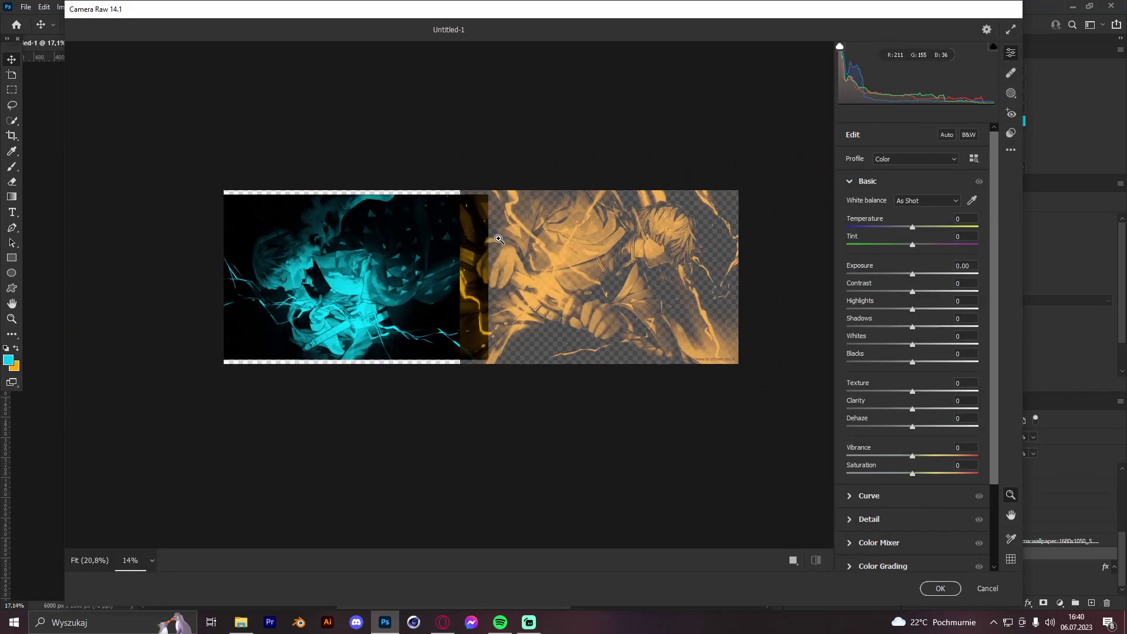
scroll(501, 253, "up", 3)
scroll(276, 250, "up", 3)
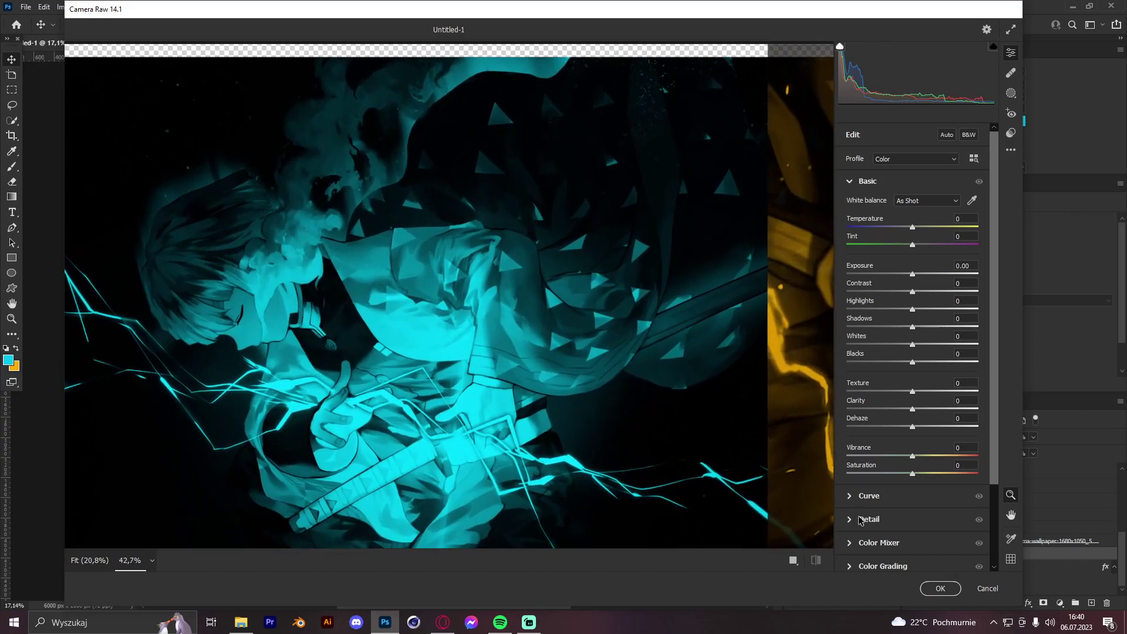
left_click(863, 519)
left_click_drag(888, 283, 958, 282)
left_click(947, 253)
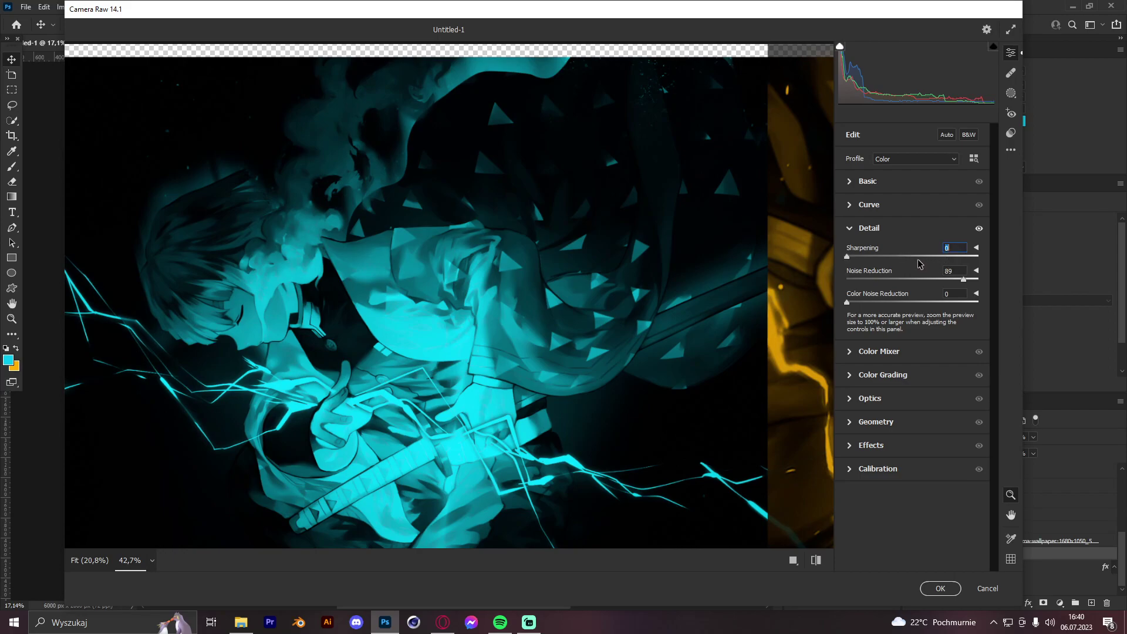
Raise Clarity to +58 and Texture to +23 and apply the Camera Raw filter
left_click(868, 181)
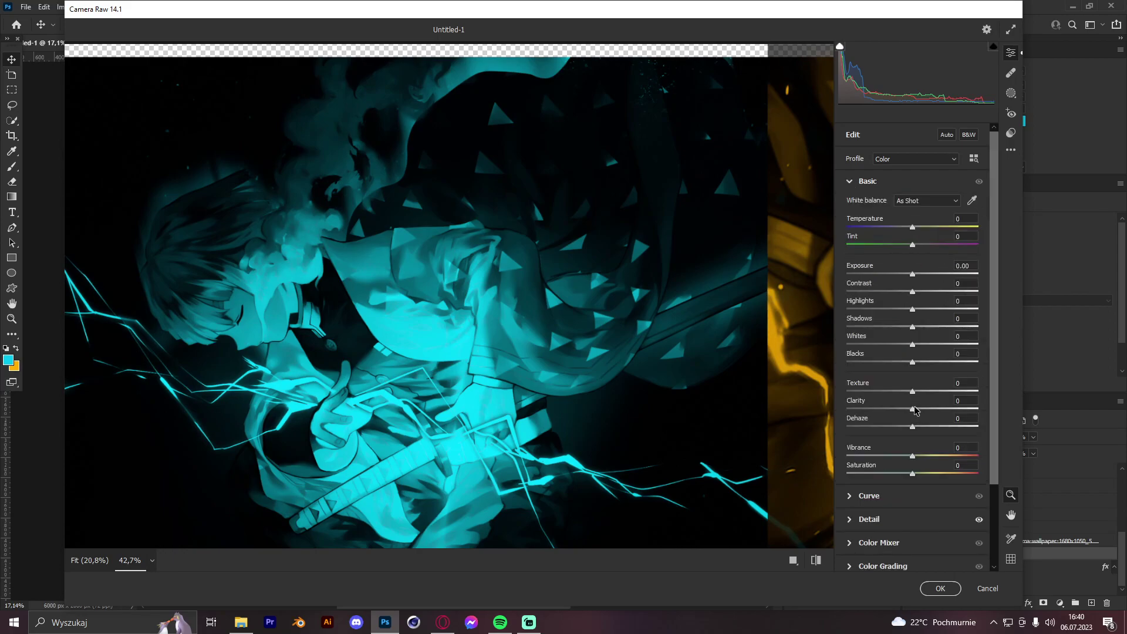
left_click_drag(915, 410, 942, 392)
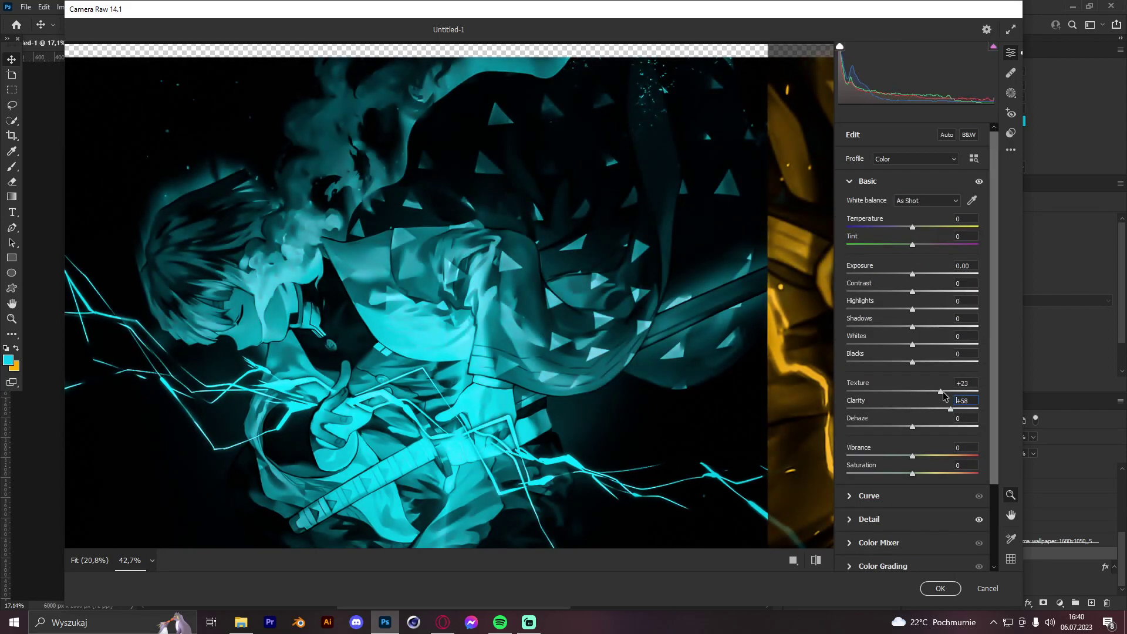
left_click(940, 589)
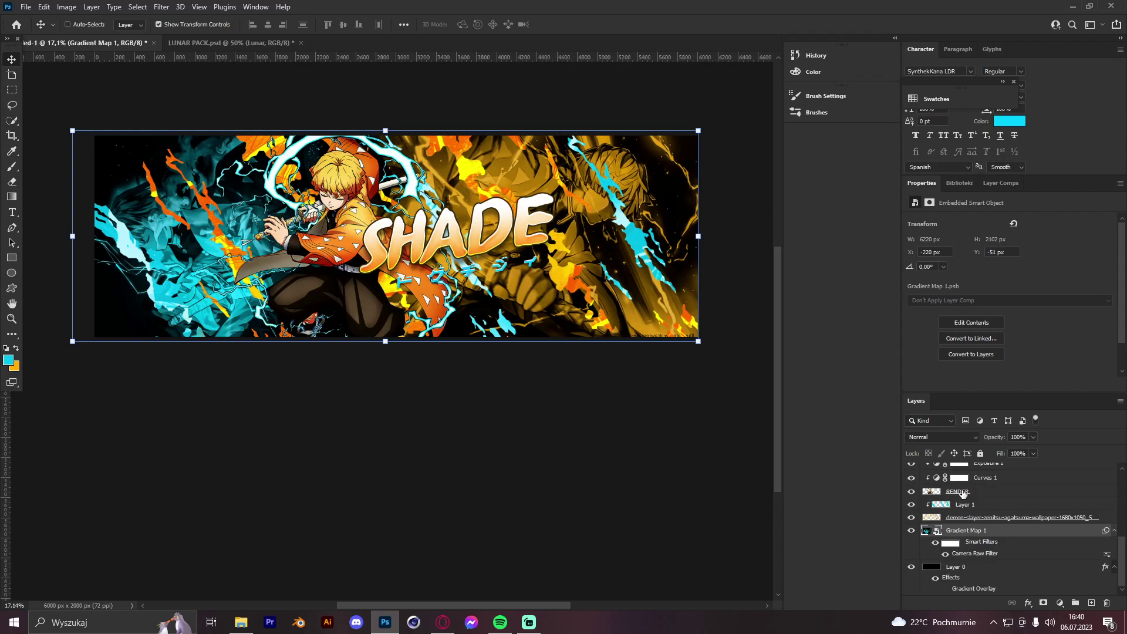
Convert the demon-slayer streak texture layer and its clipped Layer 1 into a single smart object
scroll(992, 523, "up", 5)
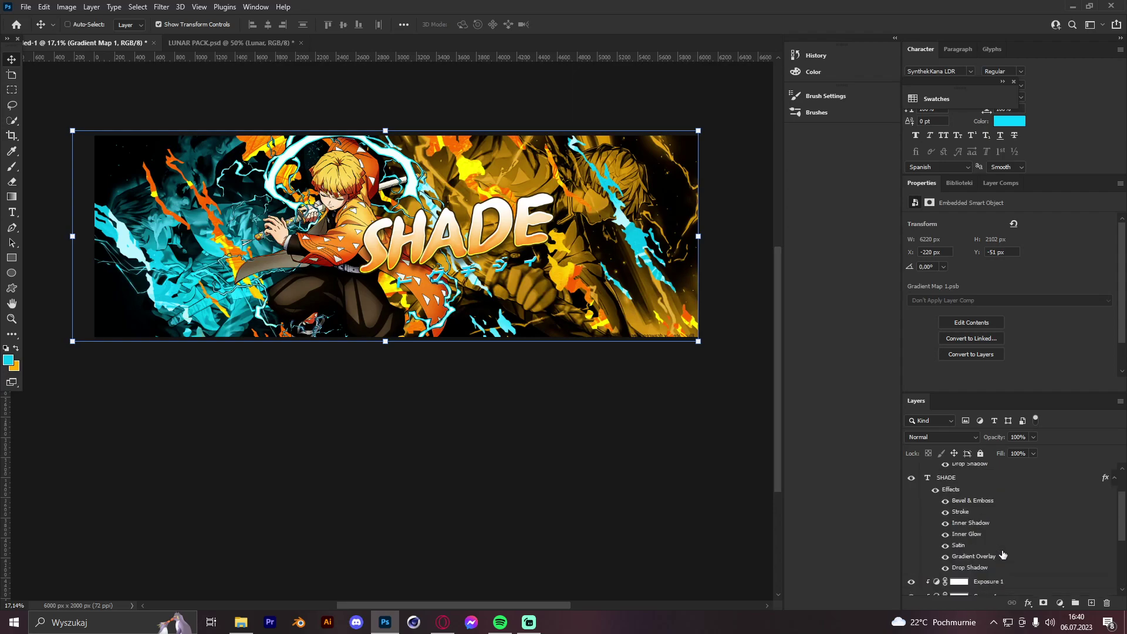
scroll(986, 499, "down", 5)
left_click(987, 518)
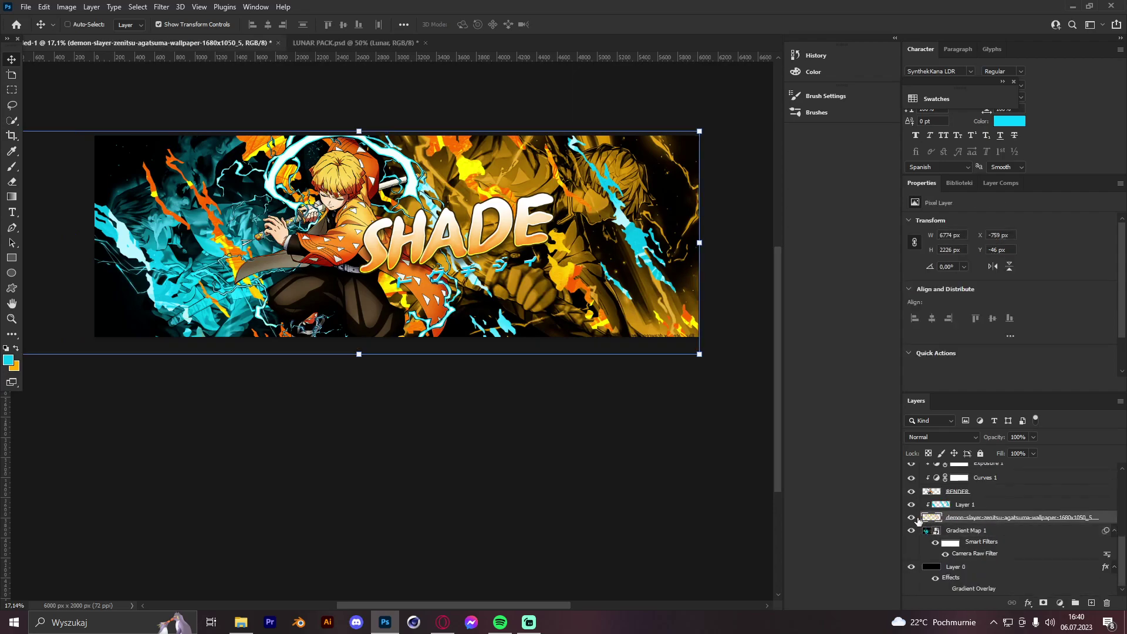
left_click(979, 506, "ctrl")
right_click(980, 508)
left_click(991, 170)
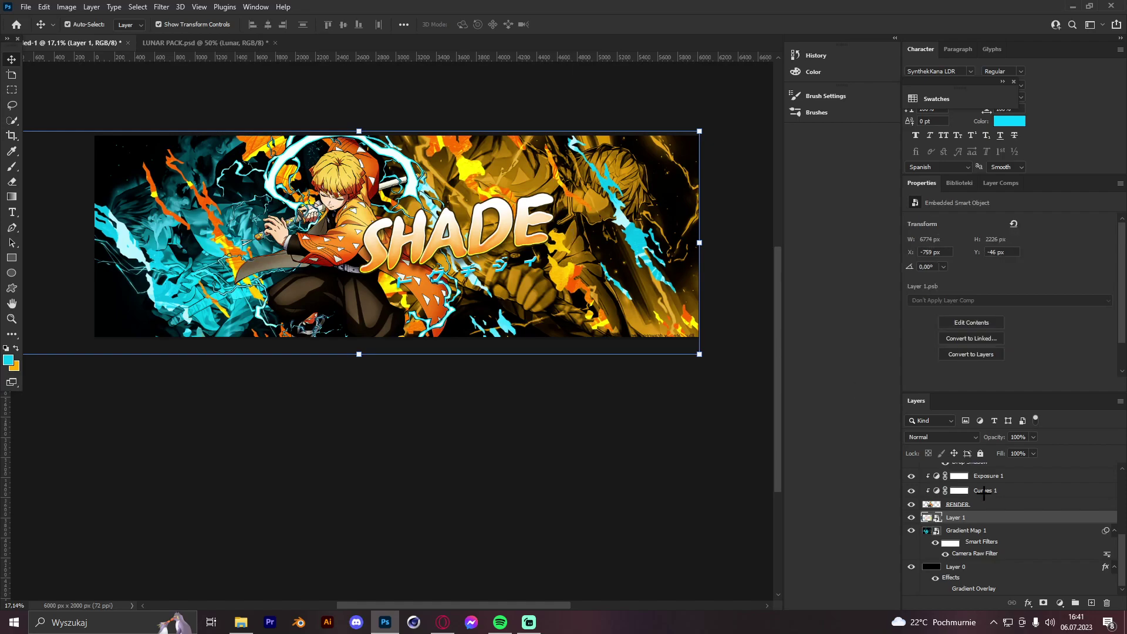
Paste a copy of the streak smart object directly above the combined wallpapers and give it a white ffffff Color Overlay
left_click(984, 535)
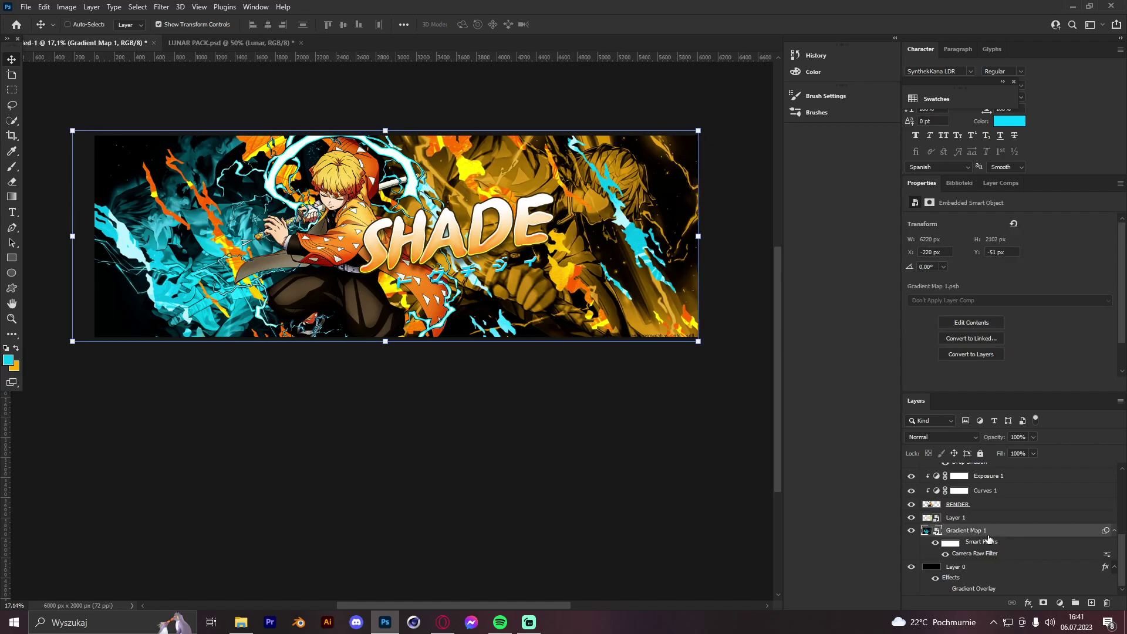
key("ctrl+v")
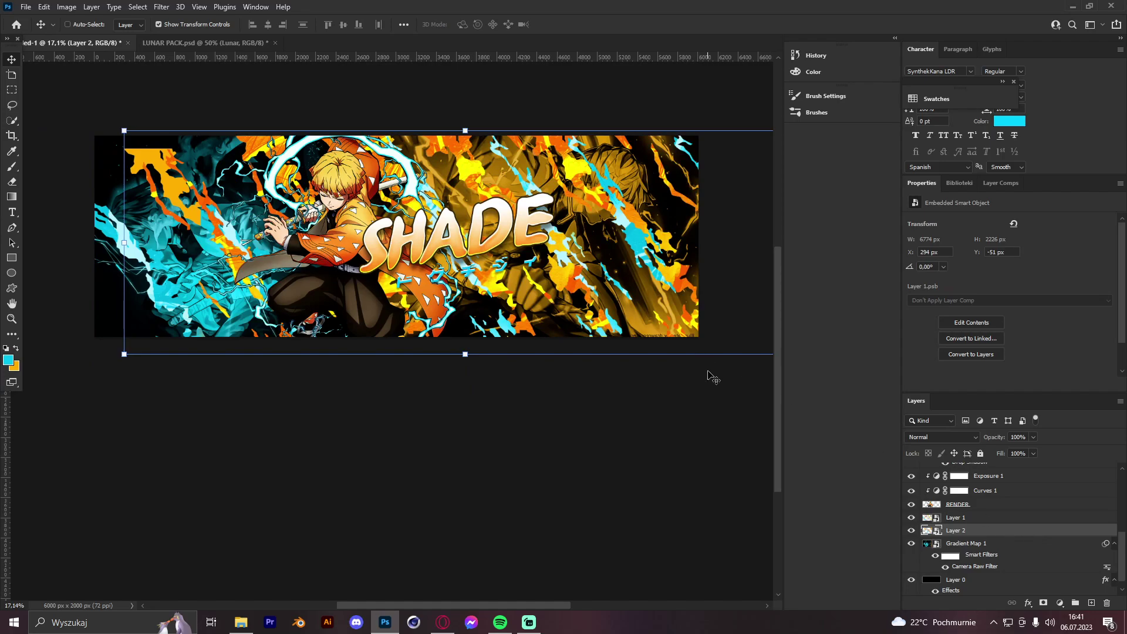
double_click(993, 535)
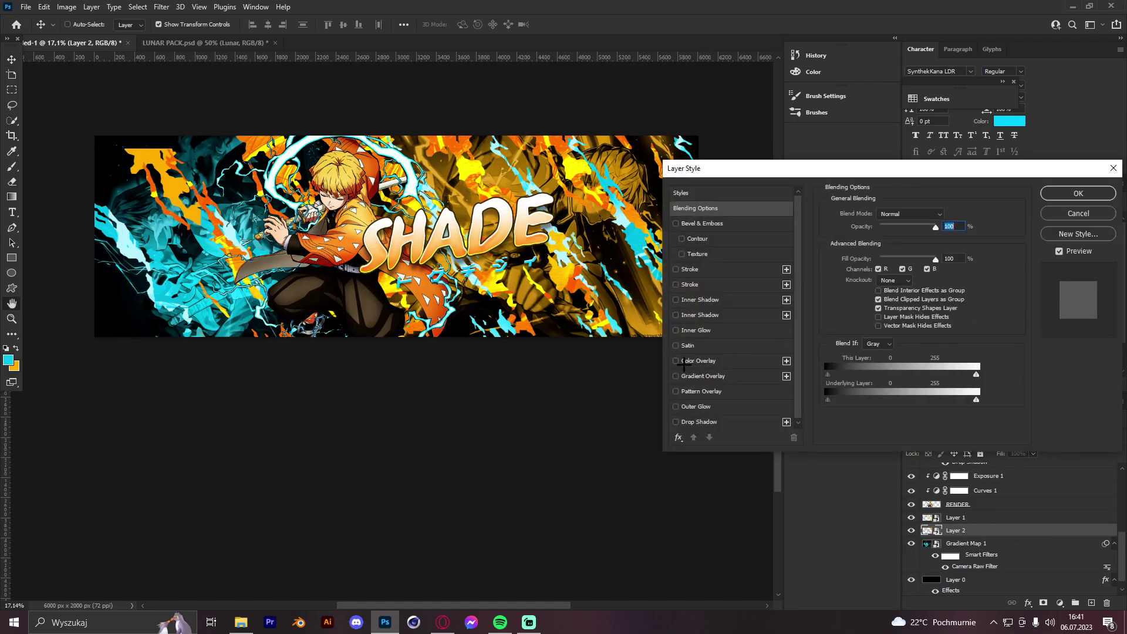
left_click(699, 361)
left_click(946, 214)
left_click(723, 299)
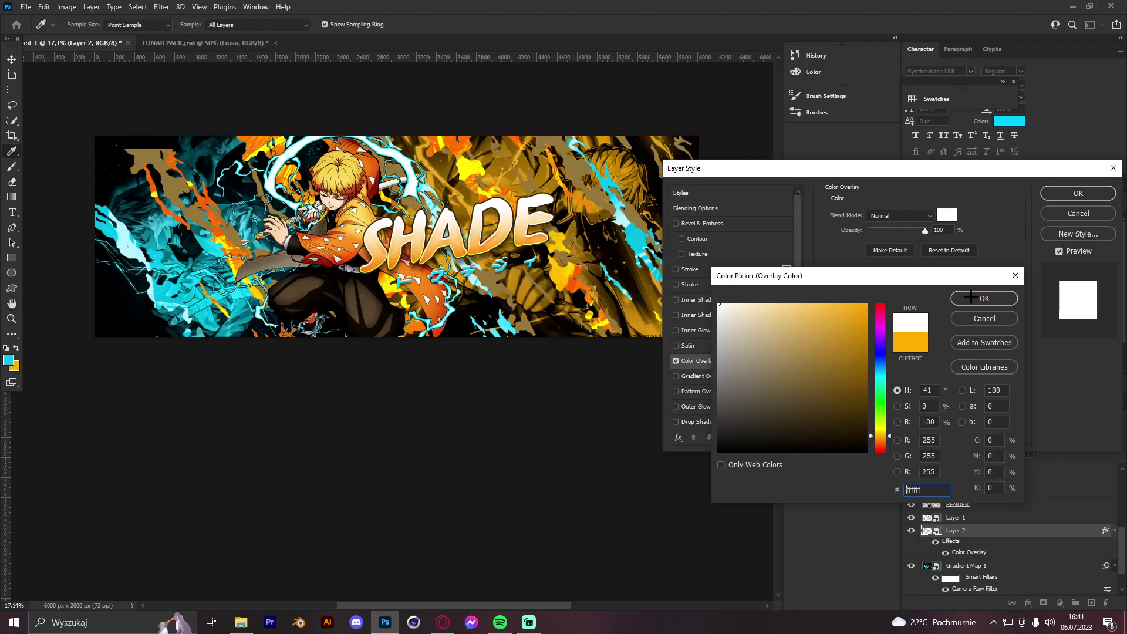
left_click(986, 292)
left_click(1078, 194)
Shift the white streak copy left across the banner and enlarge it to 125.67%
left_click_drag(475, 264, 385, 263)
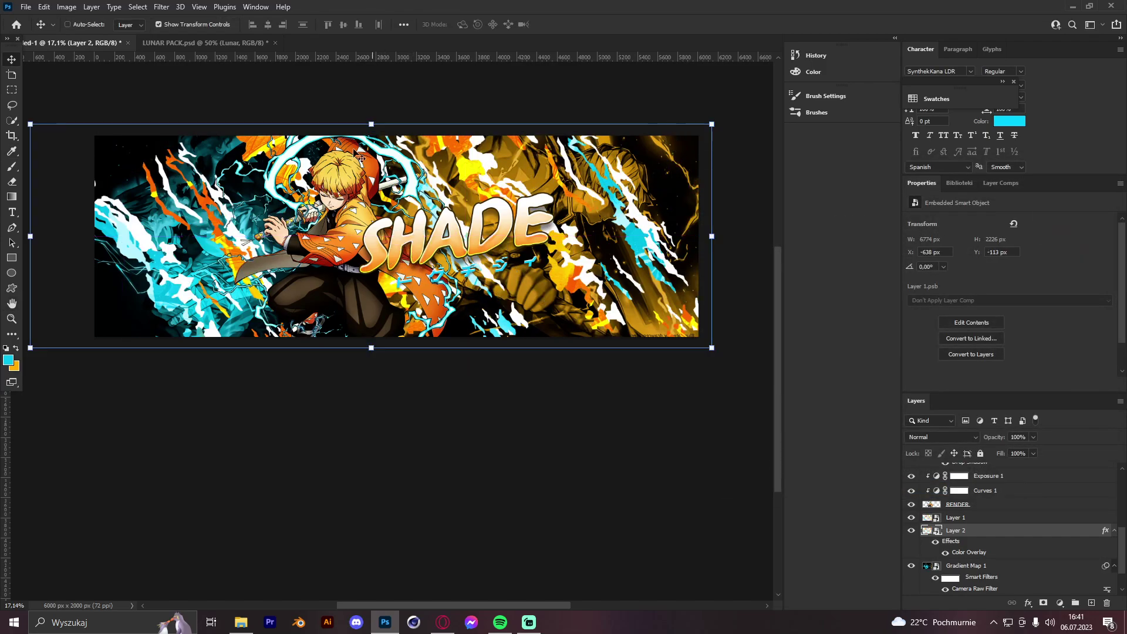
left_click_drag(373, 119, 347, 60)
left_click(582, 25)
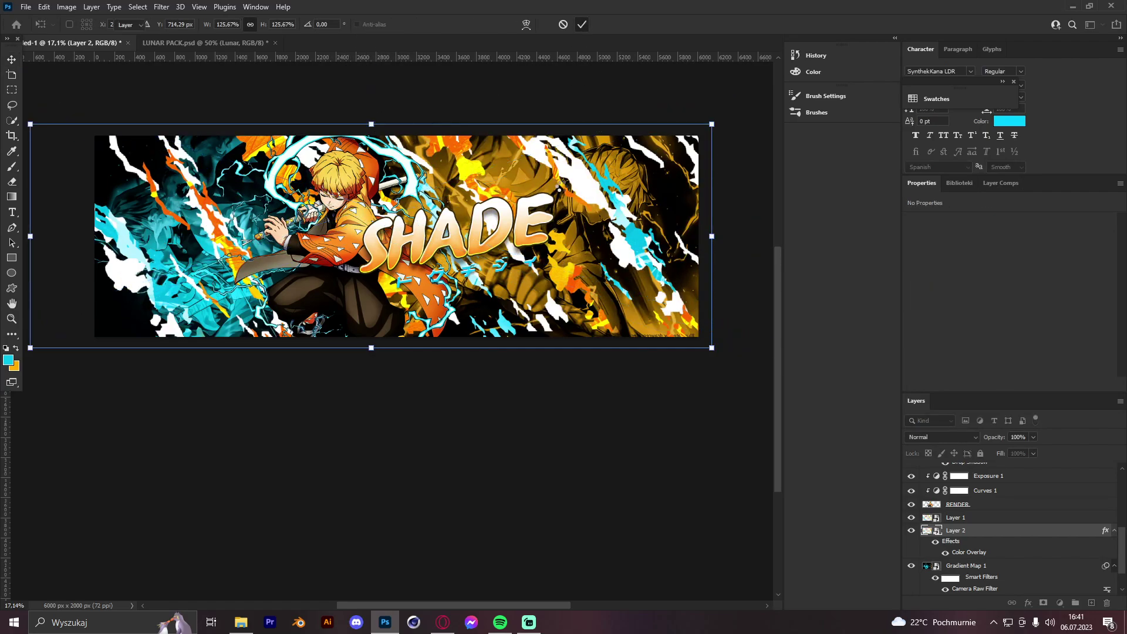
key("Return")
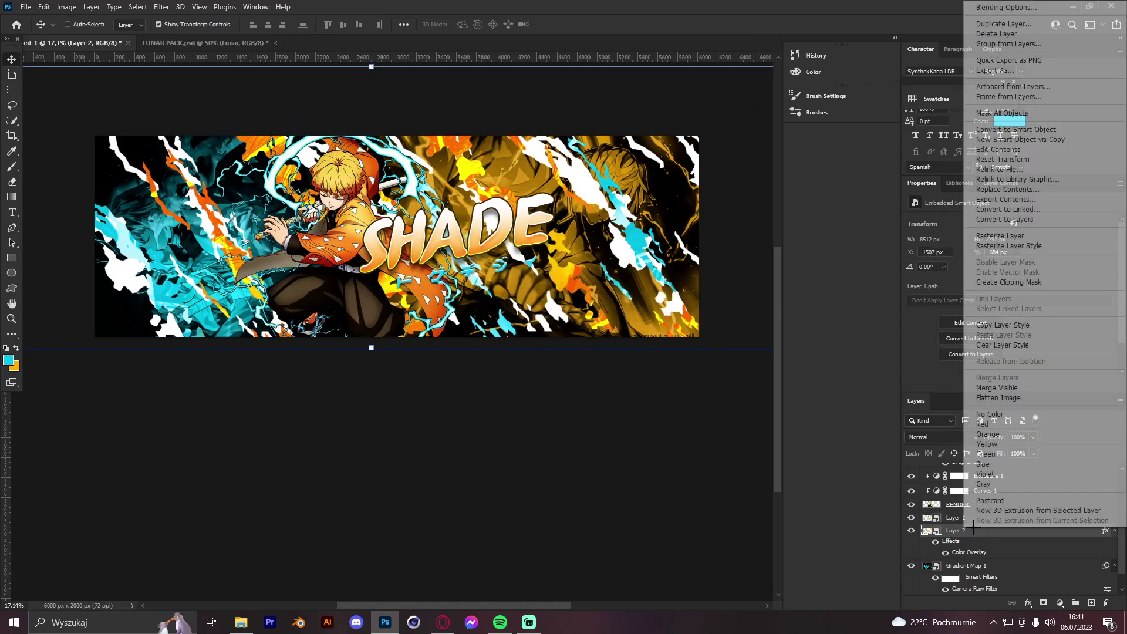
Convert the white streak copy into a smart object with the Overlay blend mode and nudge it slightly
right_click(975, 531)
left_click(994, 130)
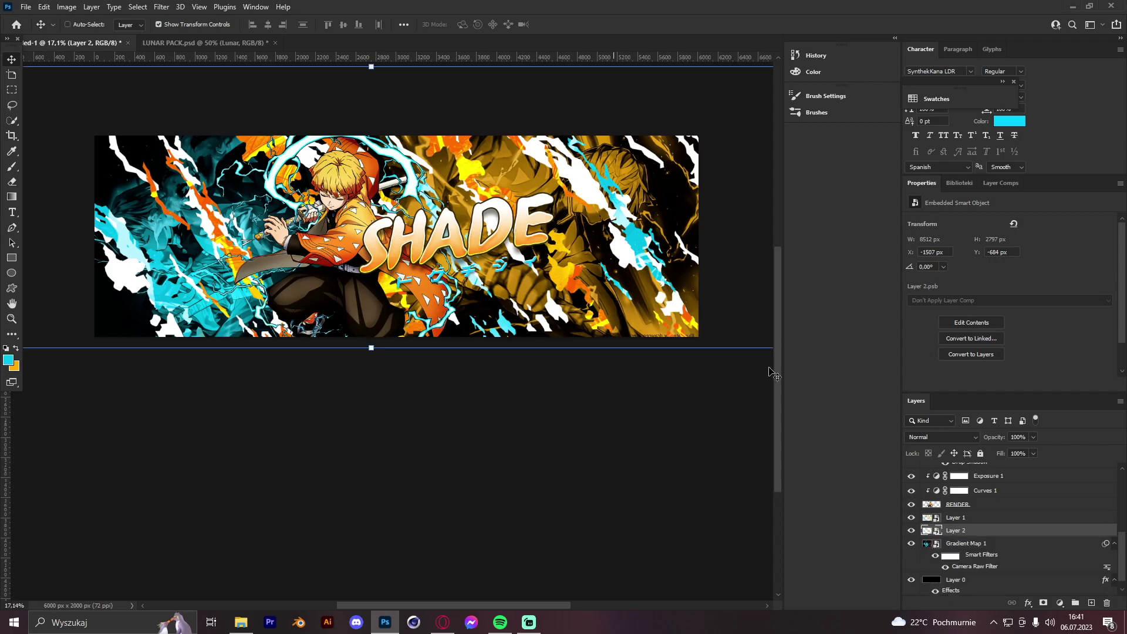
left_click(932, 437)
left_click(940, 459)
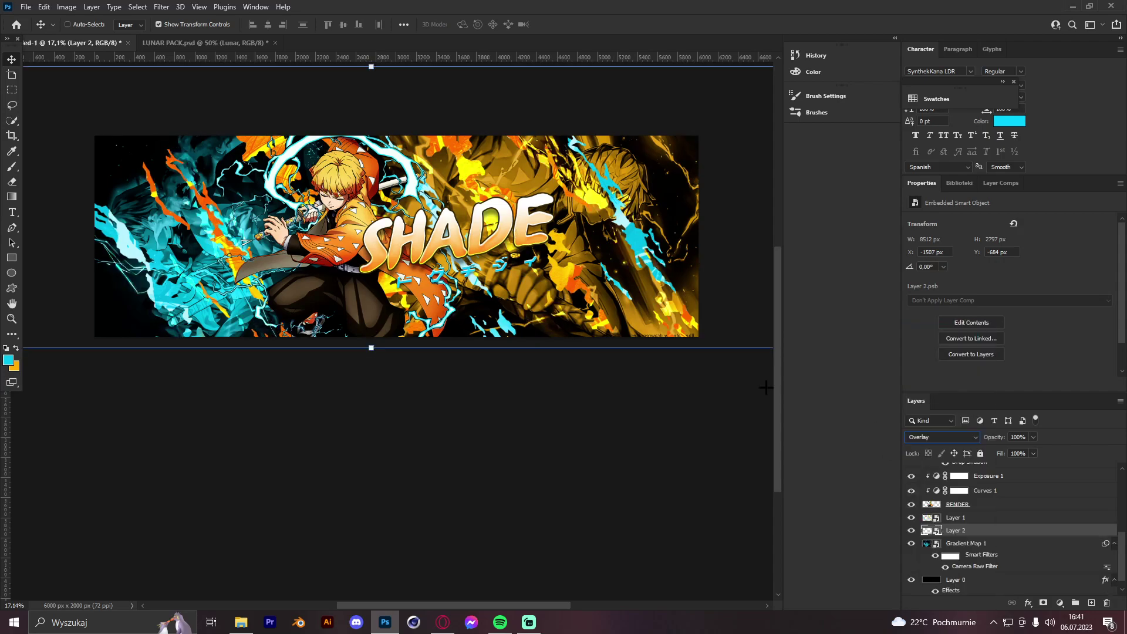
left_click_drag(528, 281, 539, 282)
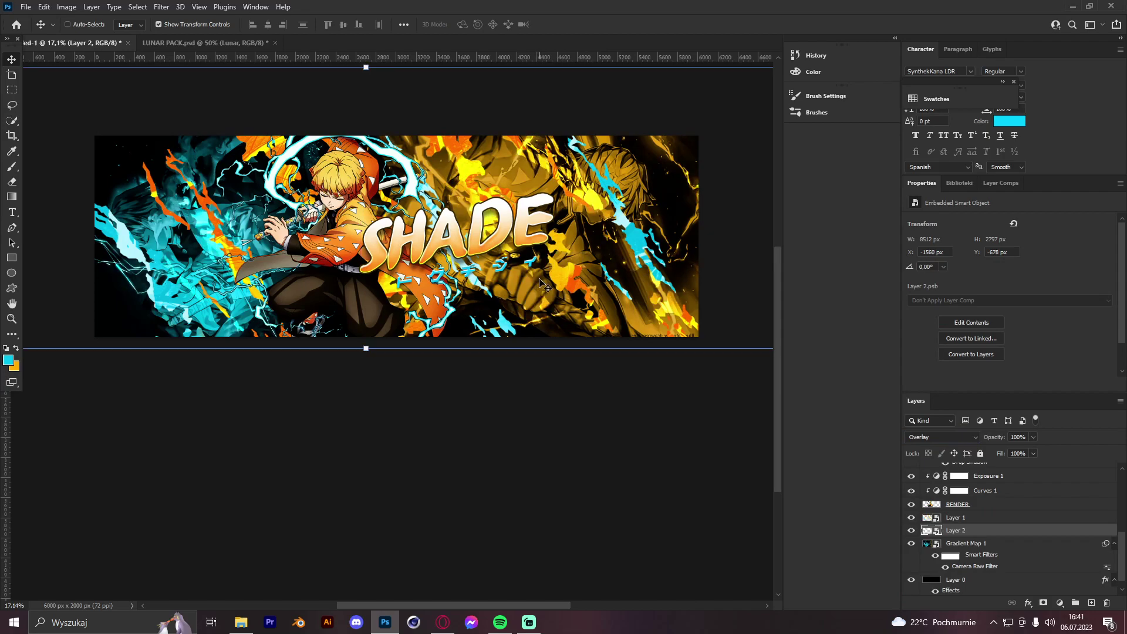
Scale the combined wallpaper smart object up to 103.24% so it extends past the banner's lower edge
left_click(1004, 549)
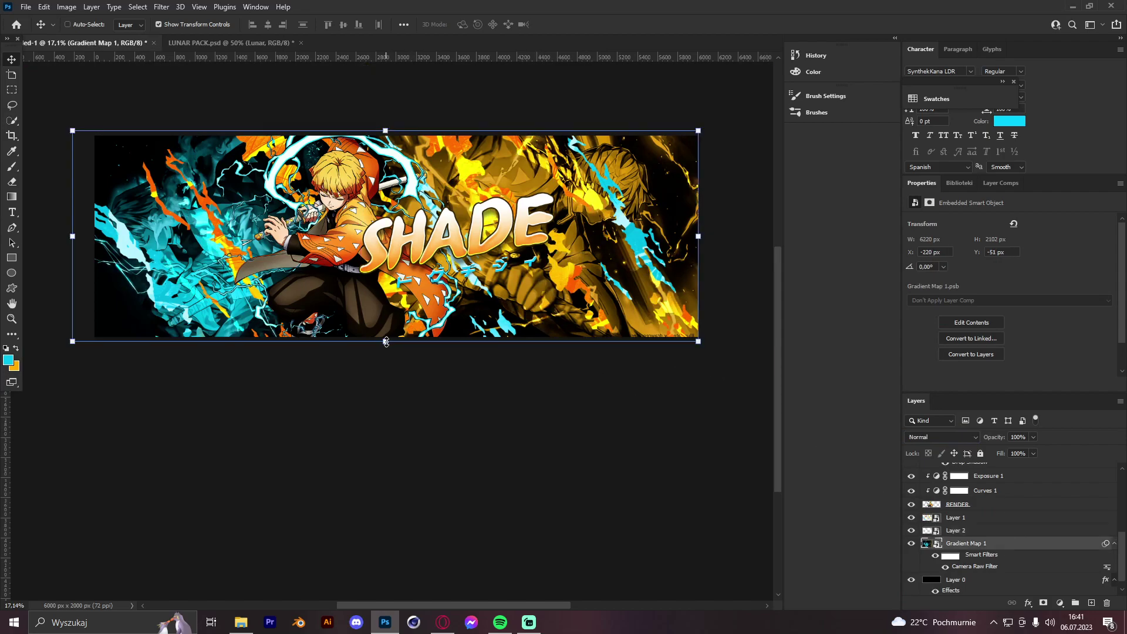
left_click_drag(386, 342, 388, 345)
left_click(581, 25)
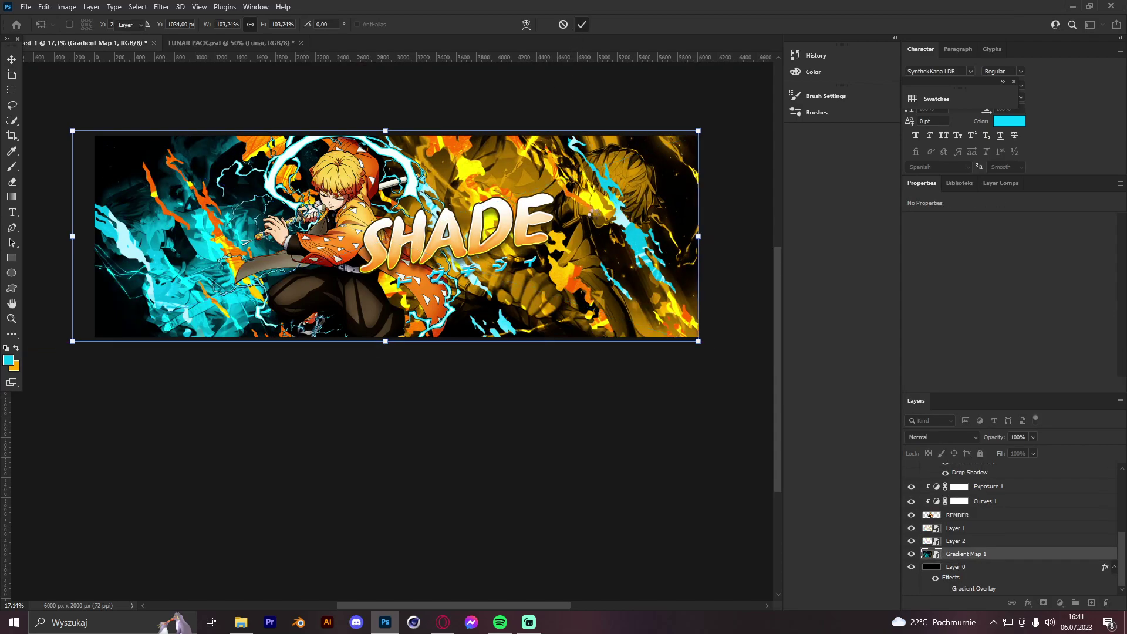
key("Return")
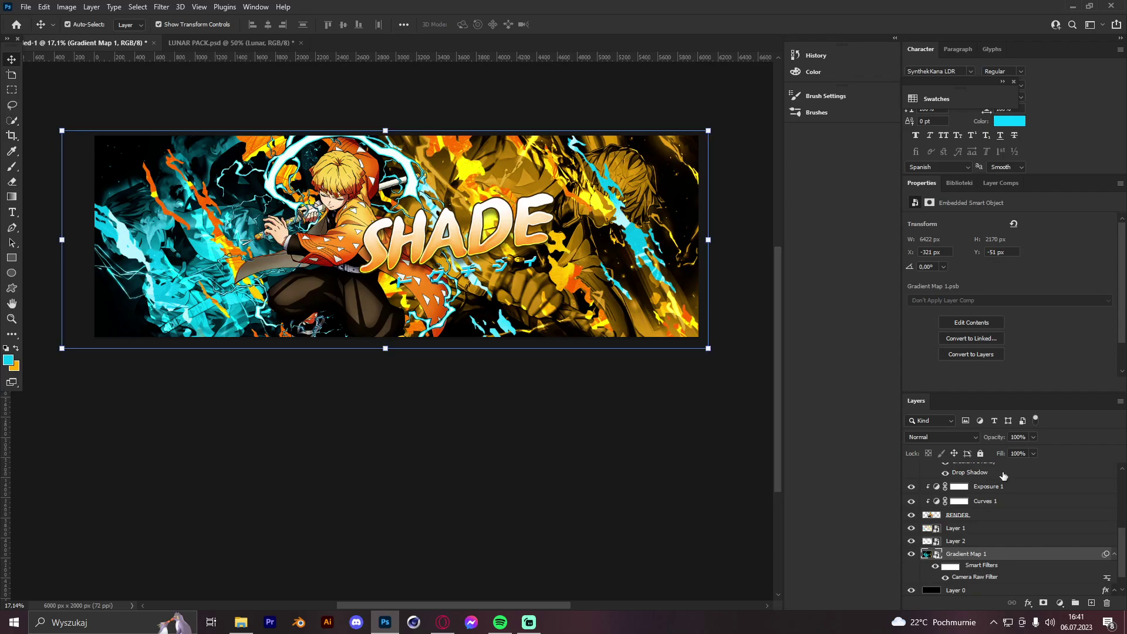
Toggle the Overlay streak layer off and on to compare the banner with and without it
left_click(963, 541)
left_click(912, 541)
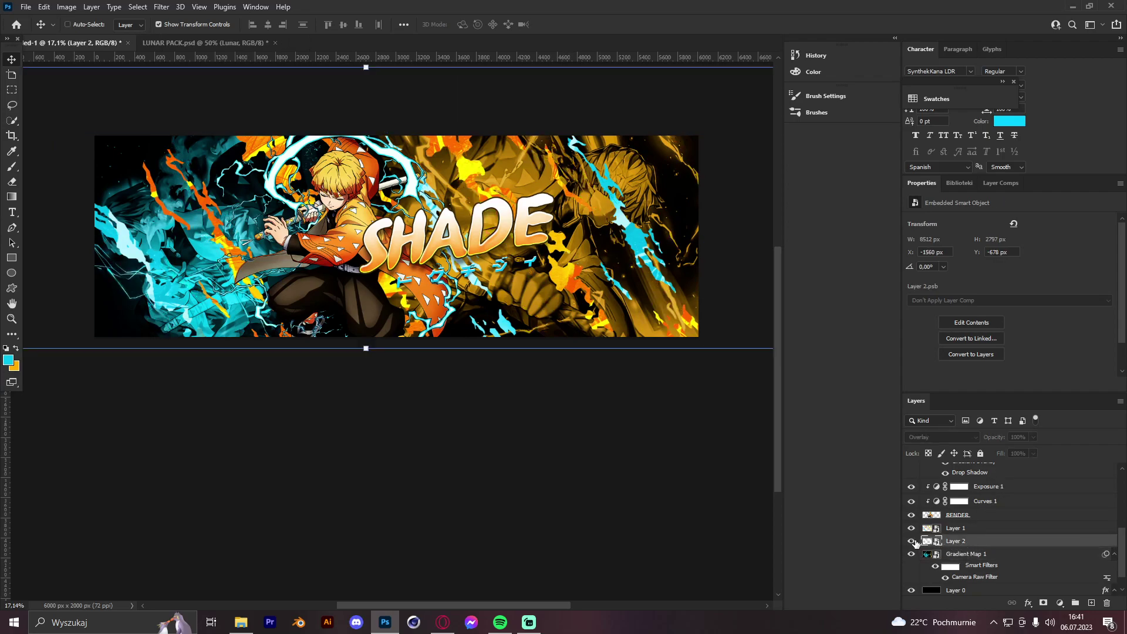
left_click(912, 541)
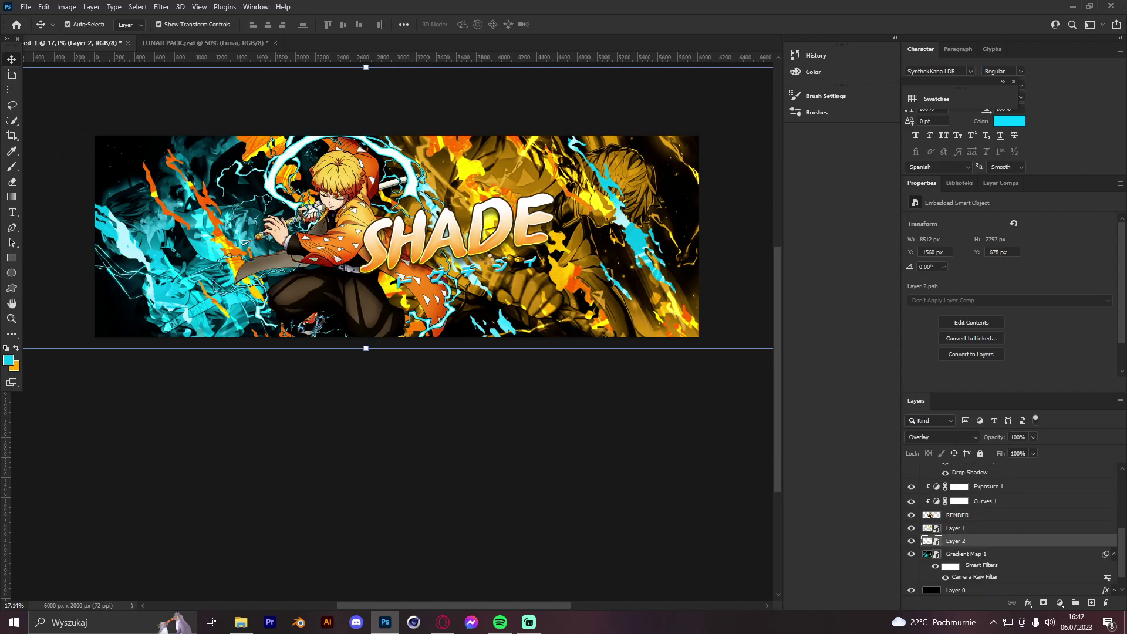
Paste a copy of the Overlay streak layer directly above the large SHADE title layer and clip it to the title
scroll(1010, 497, "up", 5)
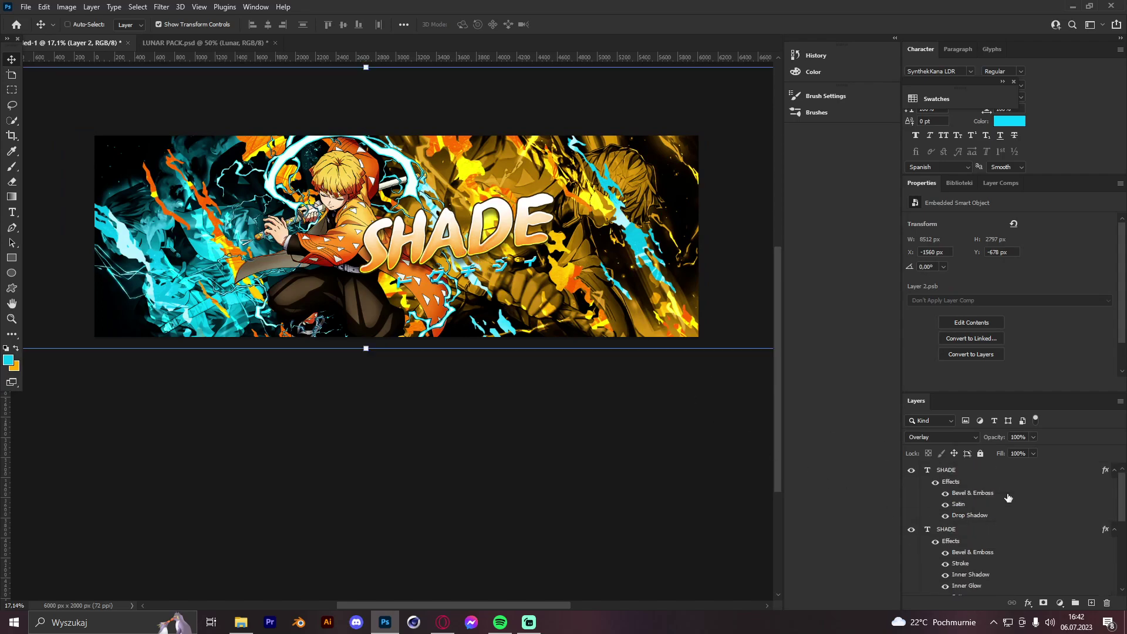
scroll(991, 522, "down", 5)
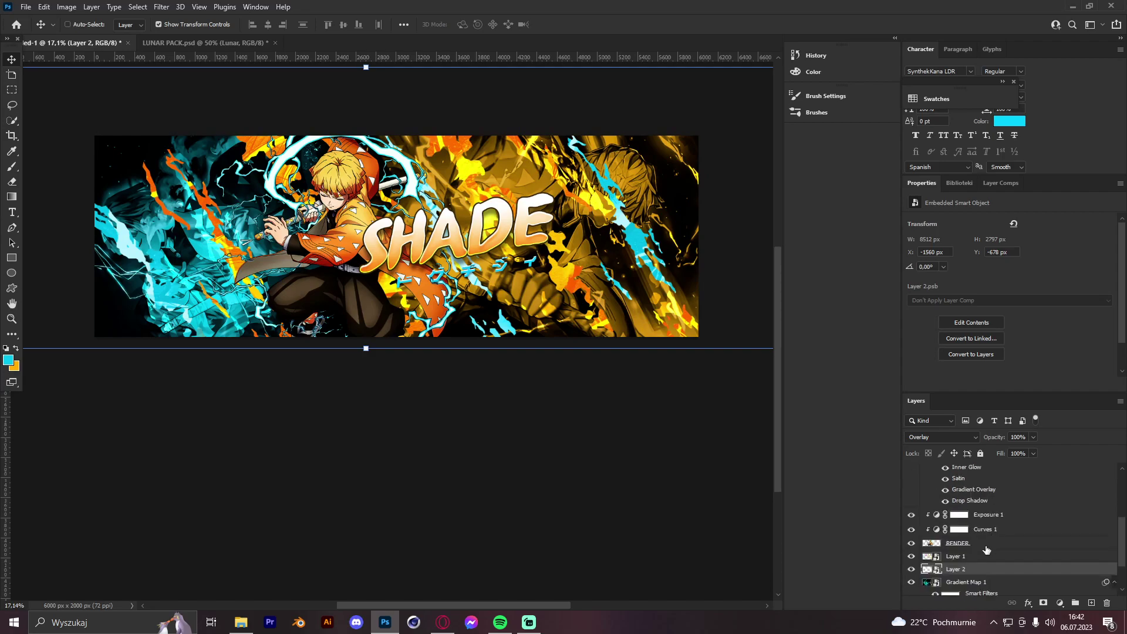
scroll(986, 550, "up", 5)
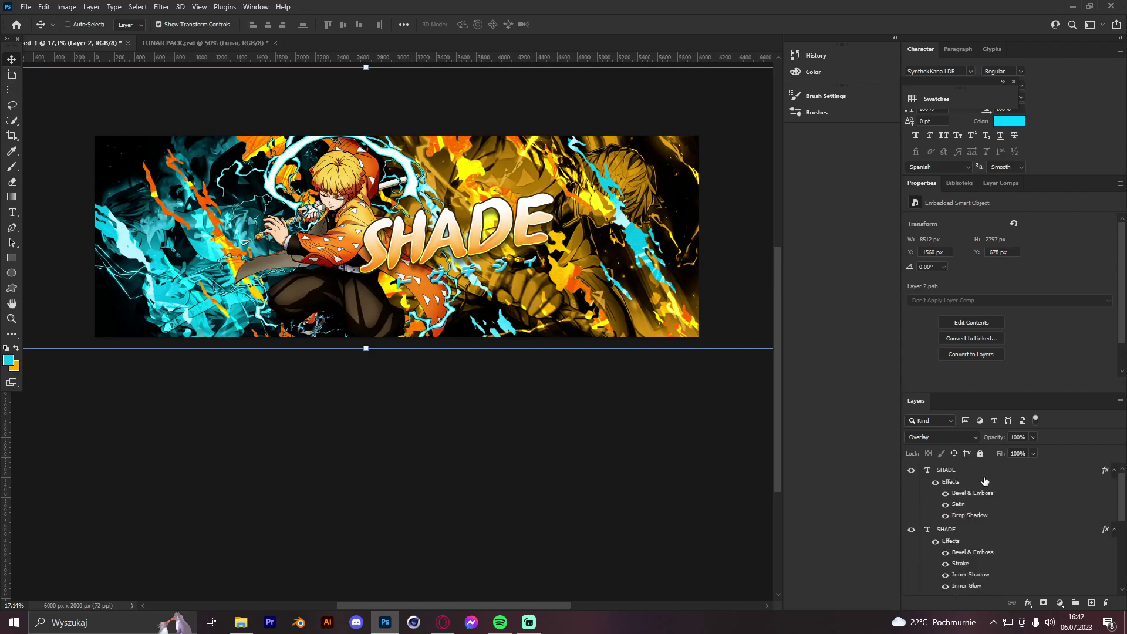
left_click(973, 471)
scroll(974, 514, "down", 1)
left_click(974, 515)
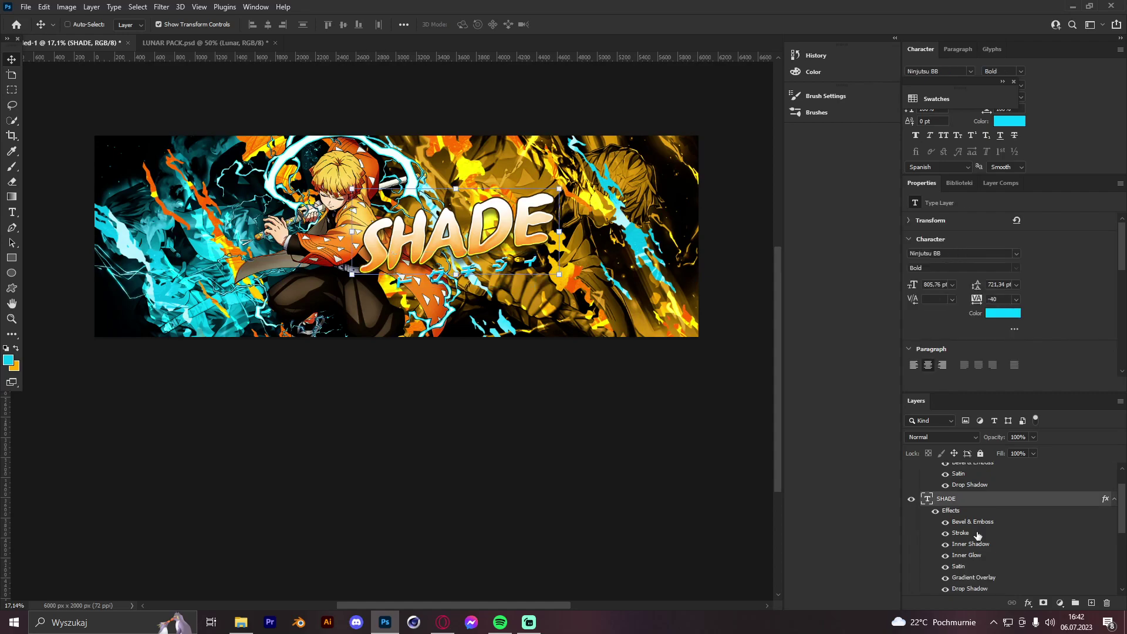
key("ctrl+v")
right_click(975, 499)
left_click(892, 364)
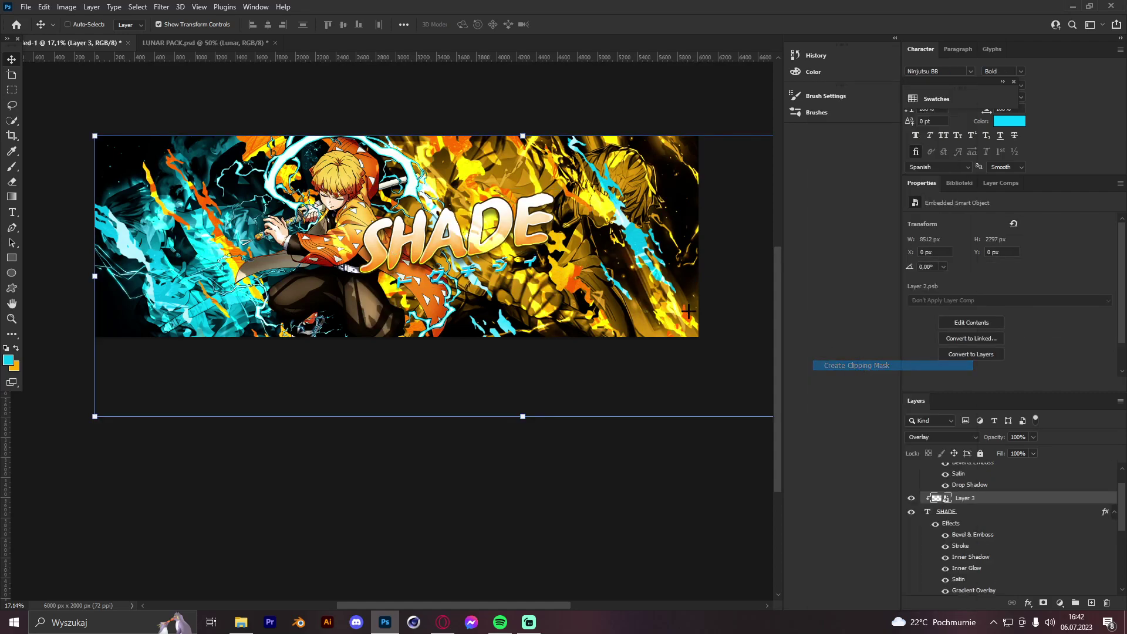
Convert the large SHADE title text layer into a smart object
right_click(976, 514)
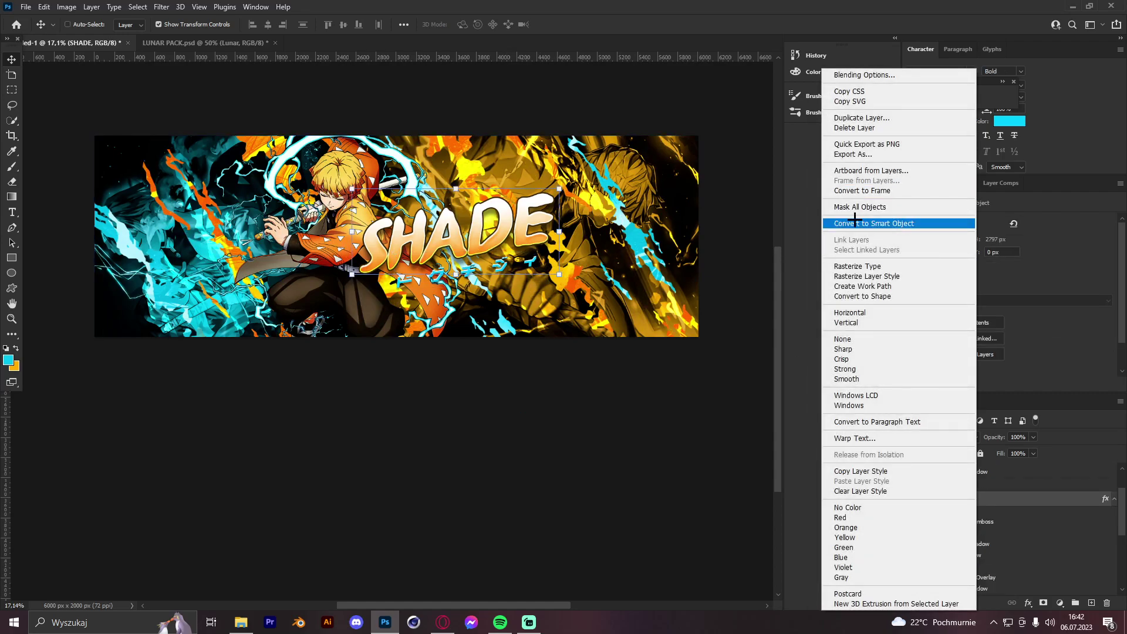
left_click(857, 222)
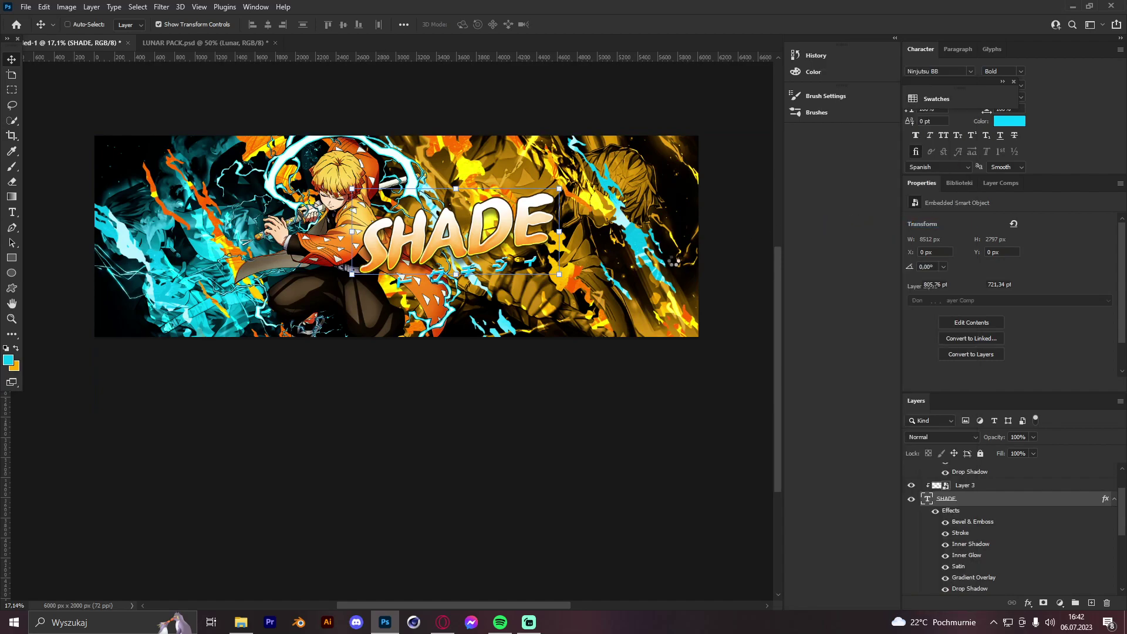
Add a black (000000) Color Overlay in Normal mode at 100% opacity to the streak layer clipped to the SHADE title
left_click(1014, 486)
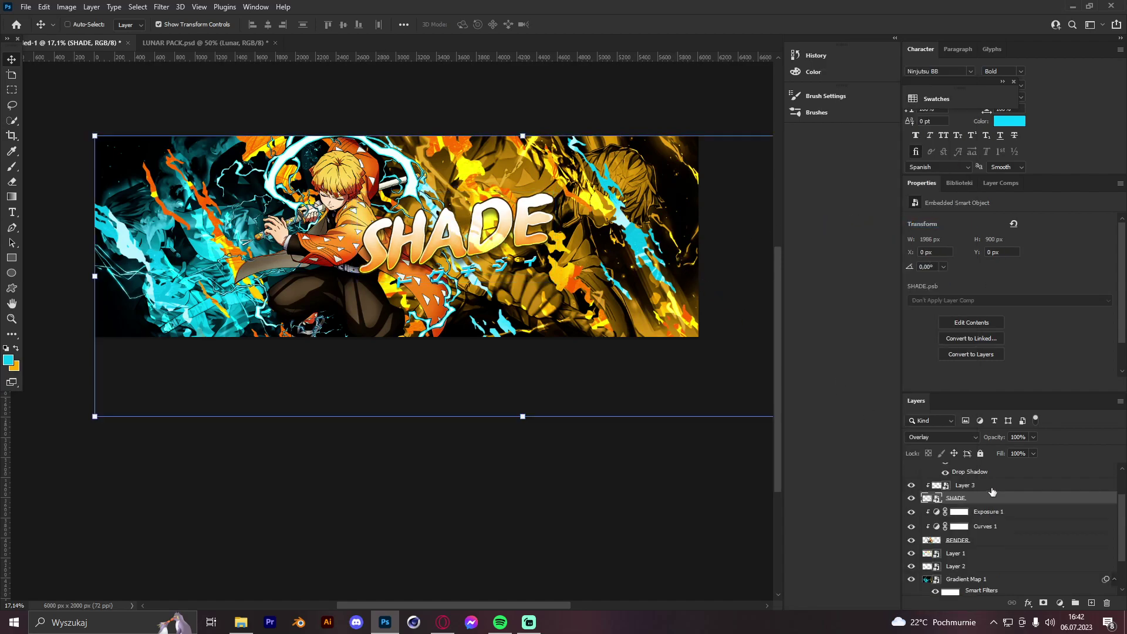
double_click(1014, 487)
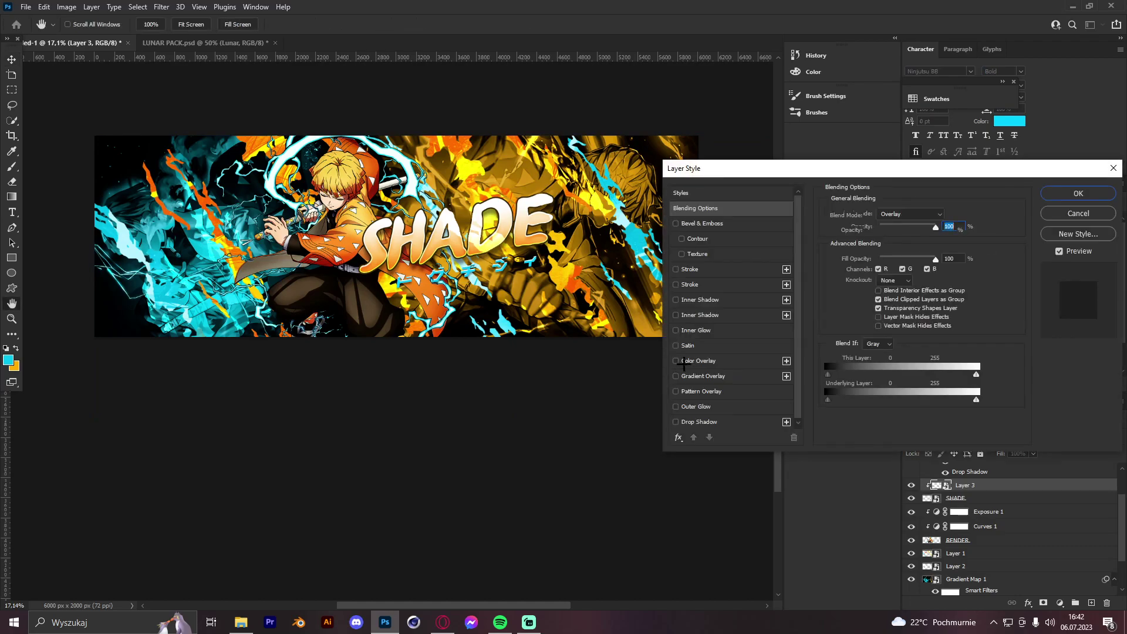
left_click(698, 360)
left_click(945, 216)
left_click_drag(835, 409, 898, 460)
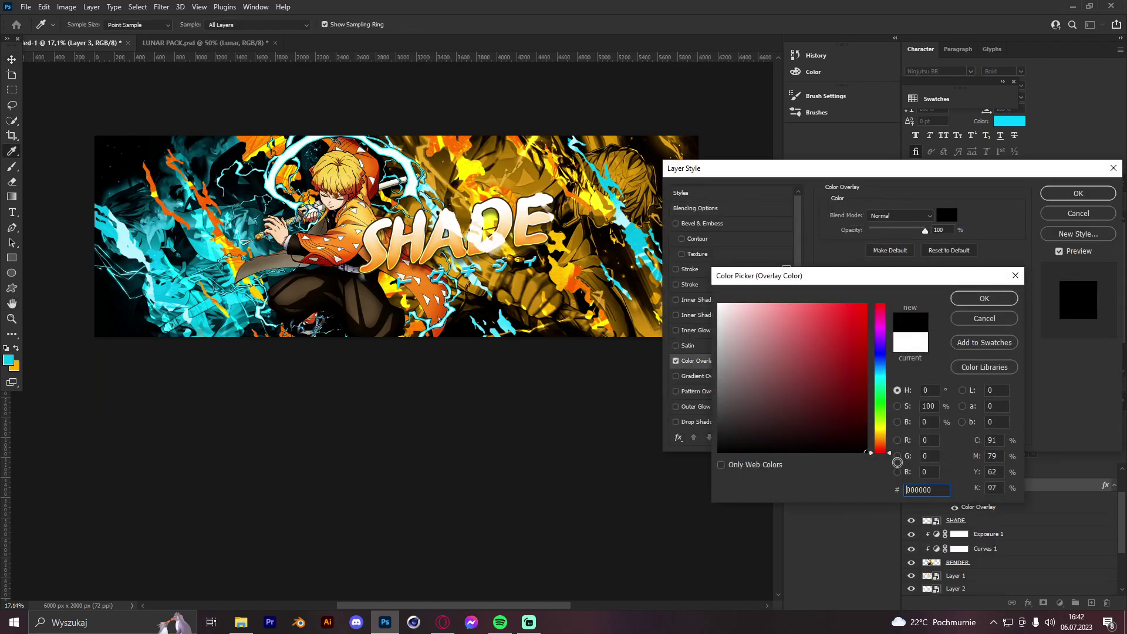
left_click(985, 296)
left_click(1069, 198)
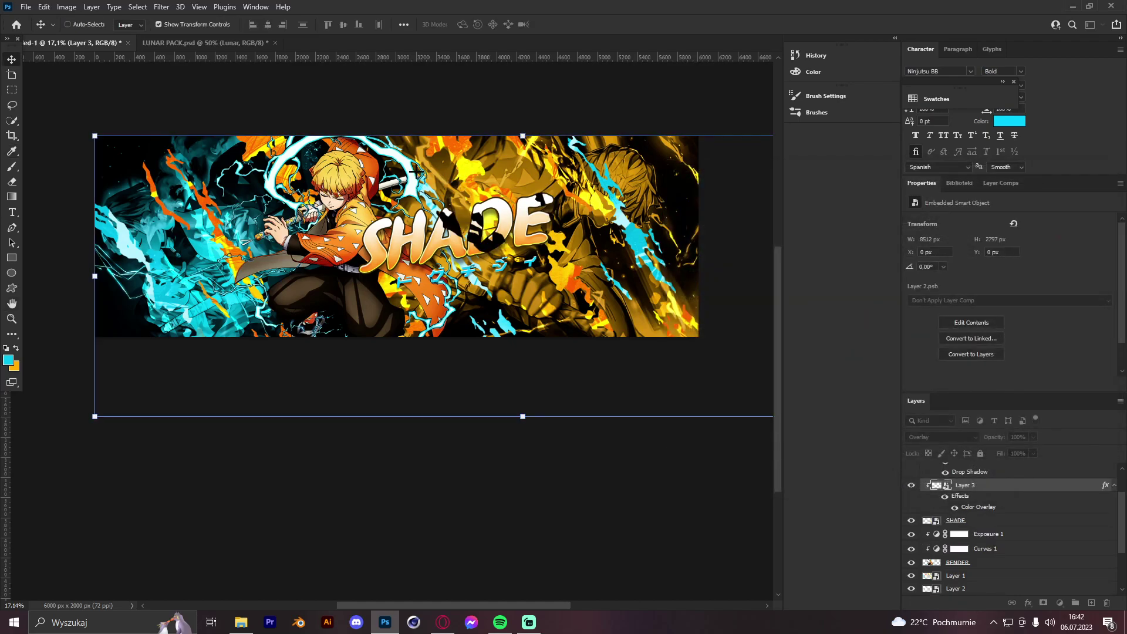
Scale the clipped streak layer down to 46.53% and position it over the SHADE lettering
left_click_drag(522, 136, 472, 186)
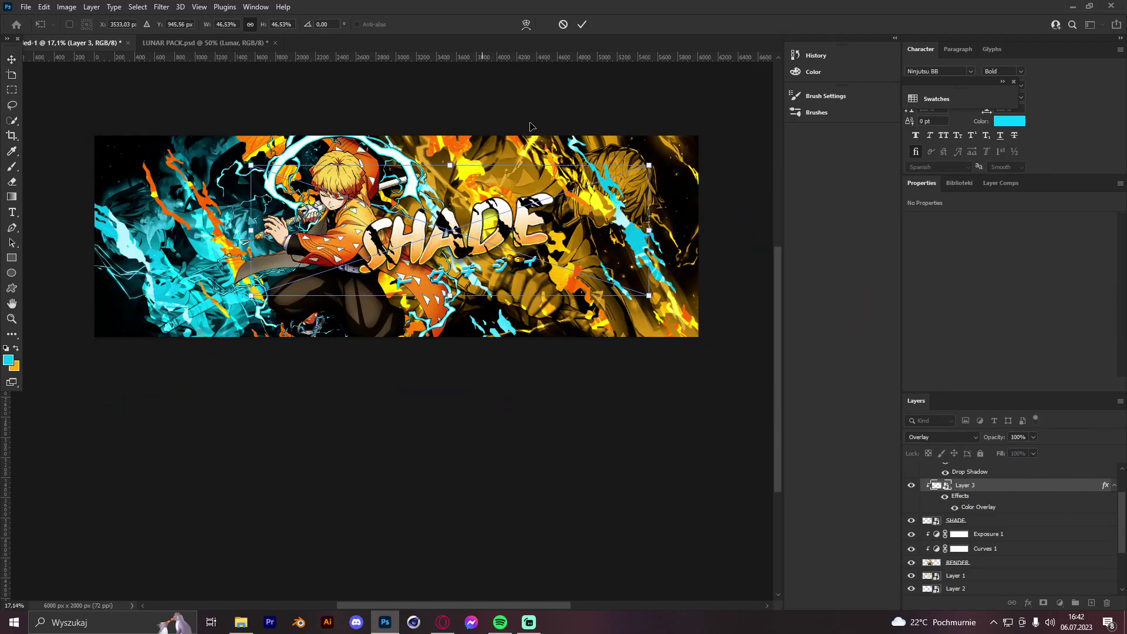
left_click(582, 24)
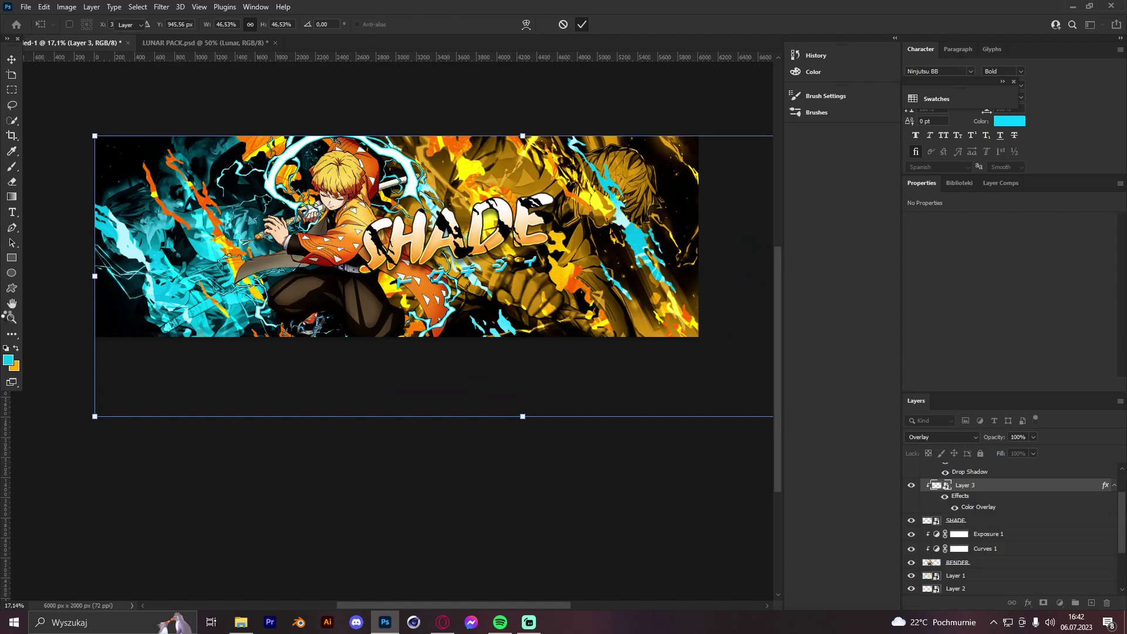
key("Return")
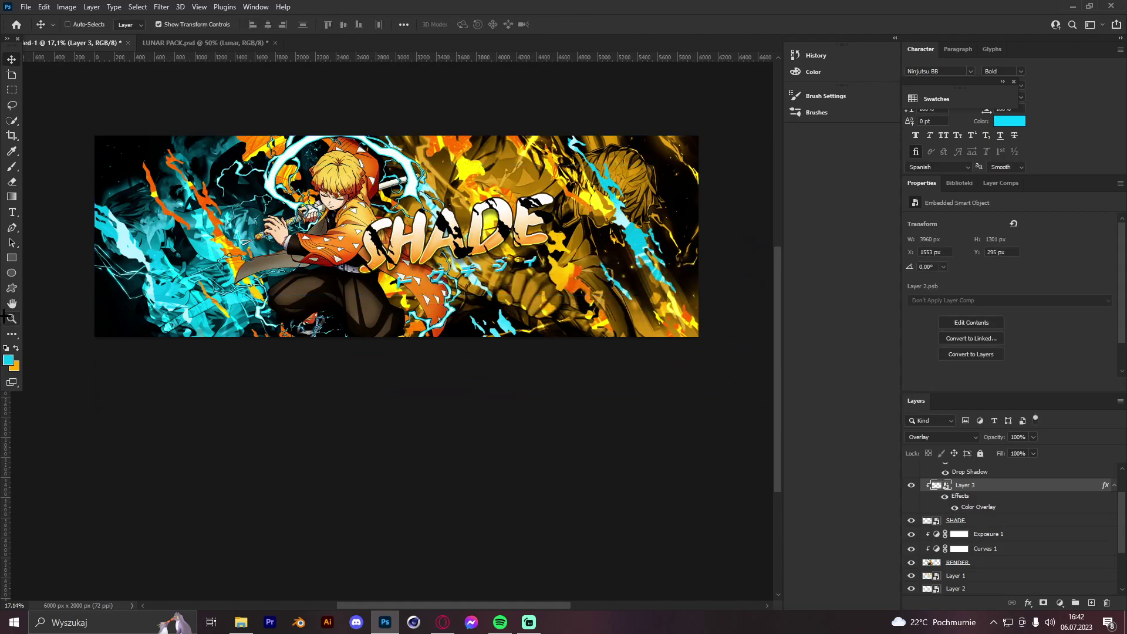
Convert the clipped black streak layer into a smart object with the Overlay blend mode
key("z")
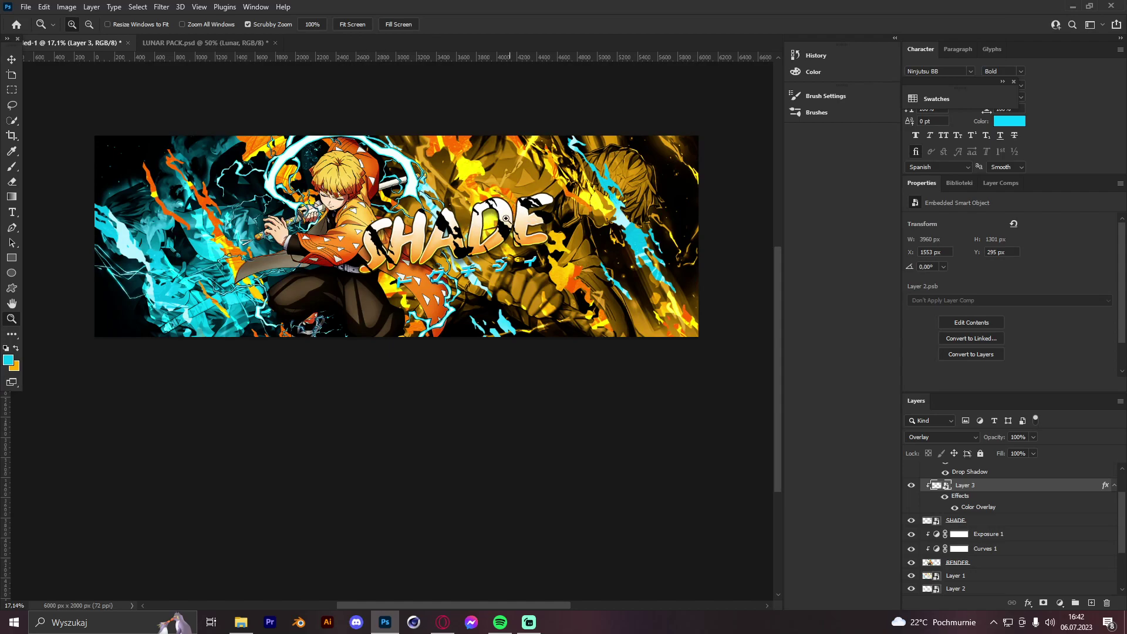
left_click_drag(483, 223, 540, 223)
left_click(9, 60)
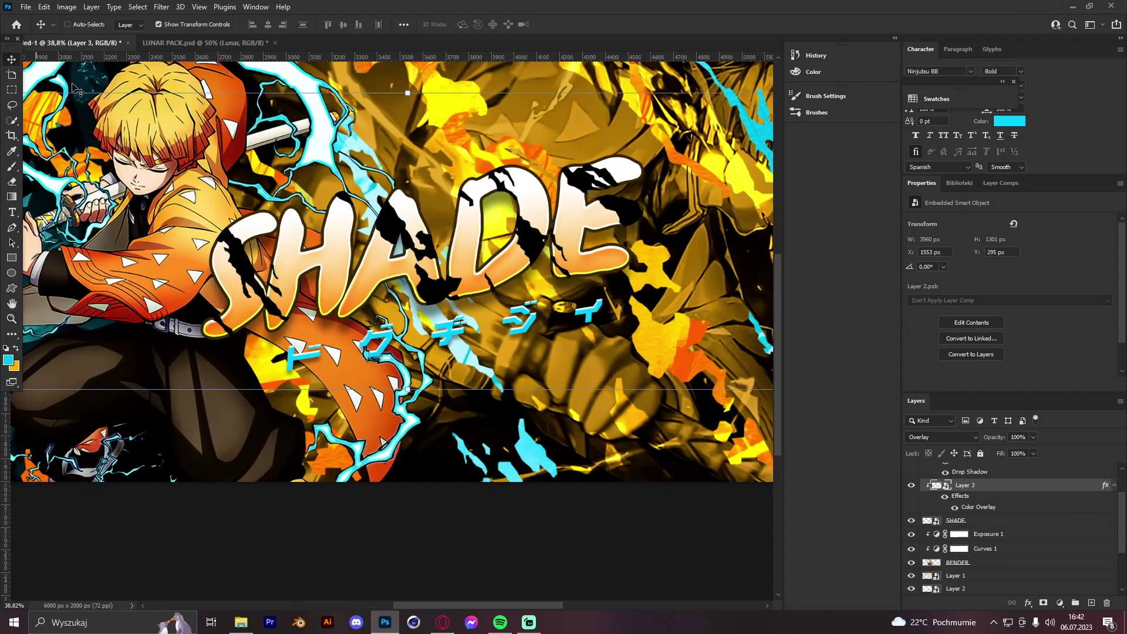
right_click(974, 488)
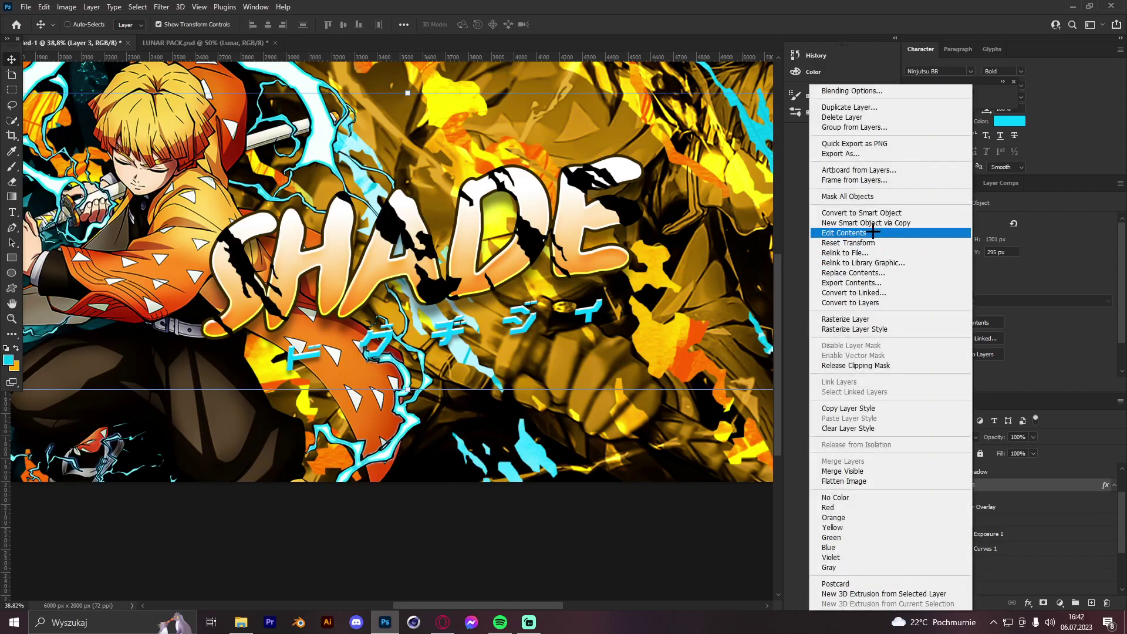
left_click(869, 214)
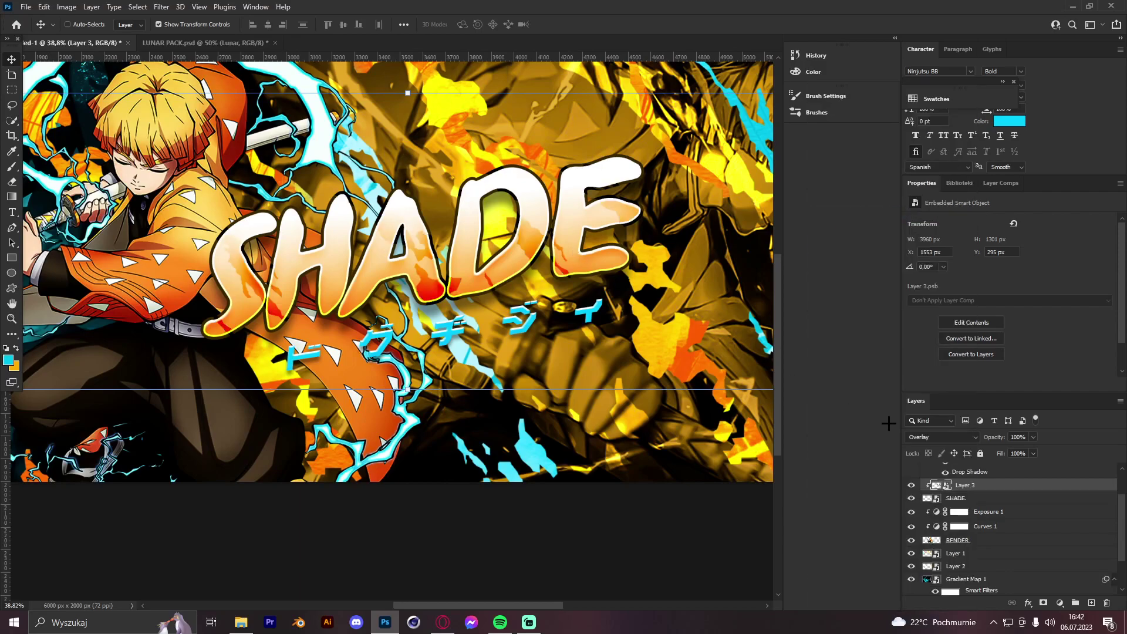
left_click(933, 437)
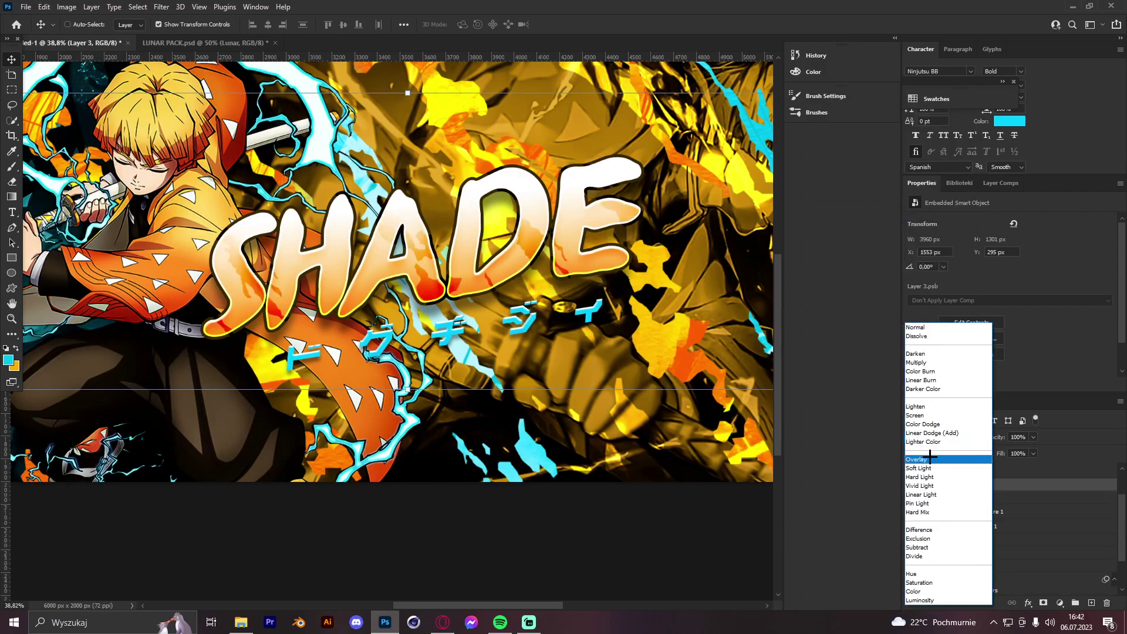
left_click(931, 457)
Create a new empty layer at the top of the stack, above the small SHADE caption text
left_click(11, 319)
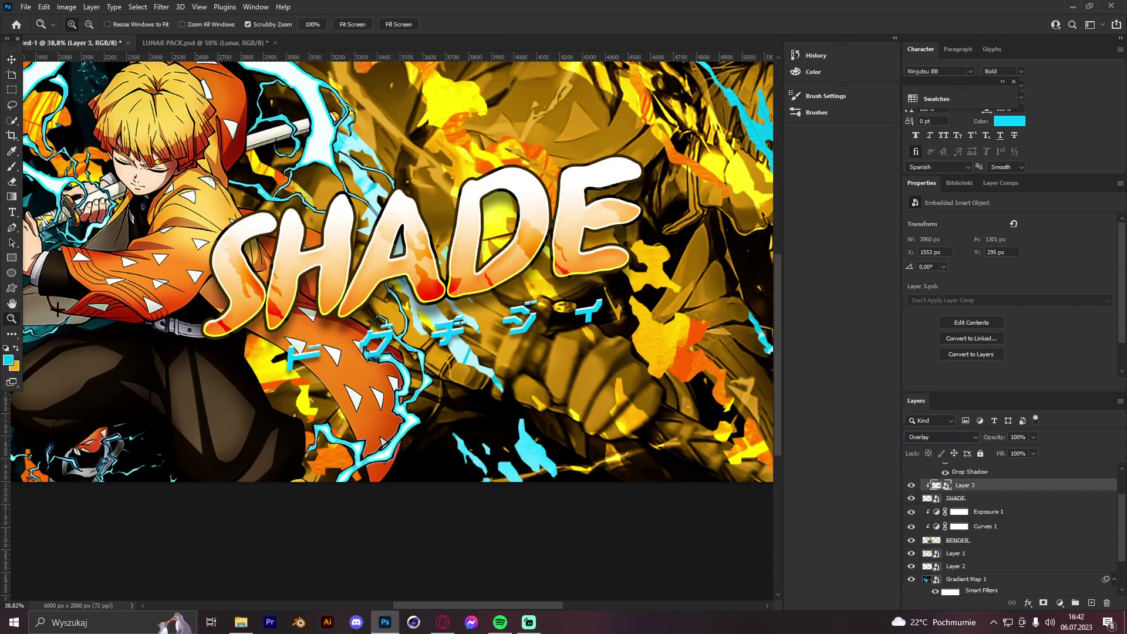
left_click_drag(464, 220, 519, 221)
left_click(11, 59)
scroll(732, 372, "up", 2)
scroll(1016, 492, "up", 2)
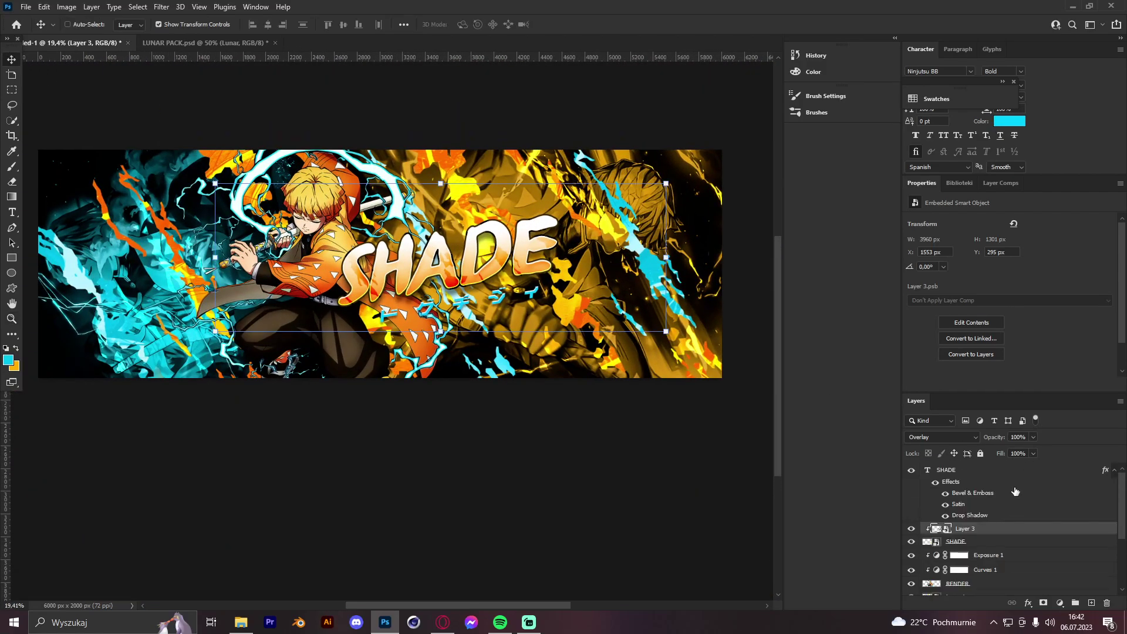
left_click(978, 470)
left_click(981, 485)
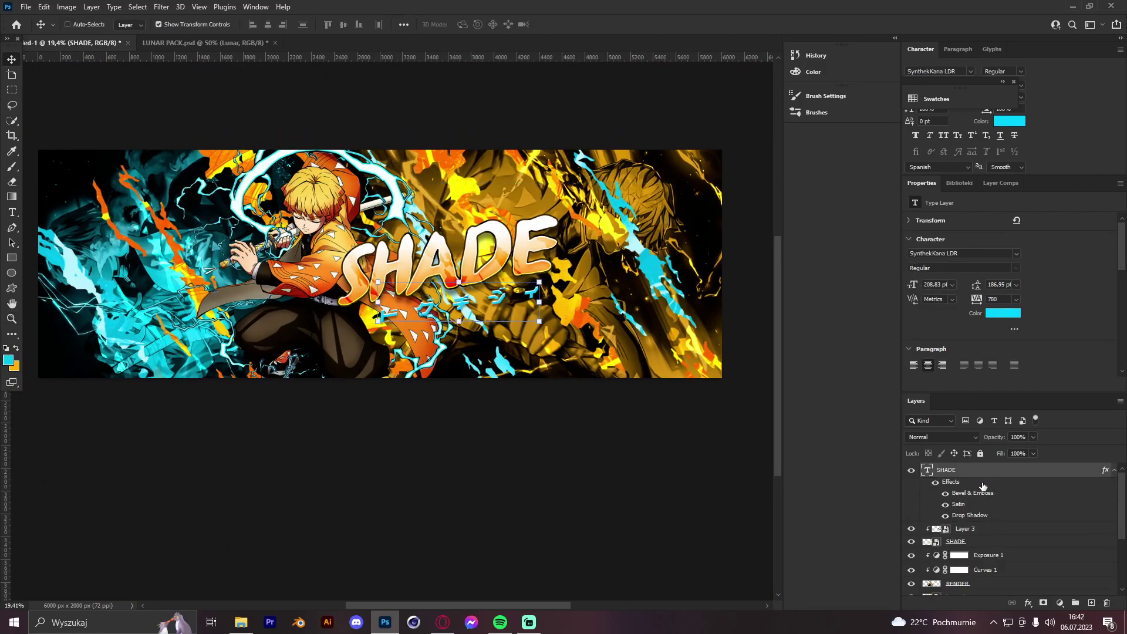
scroll(983, 496, "down", 3)
left_click(975, 568, "shift")
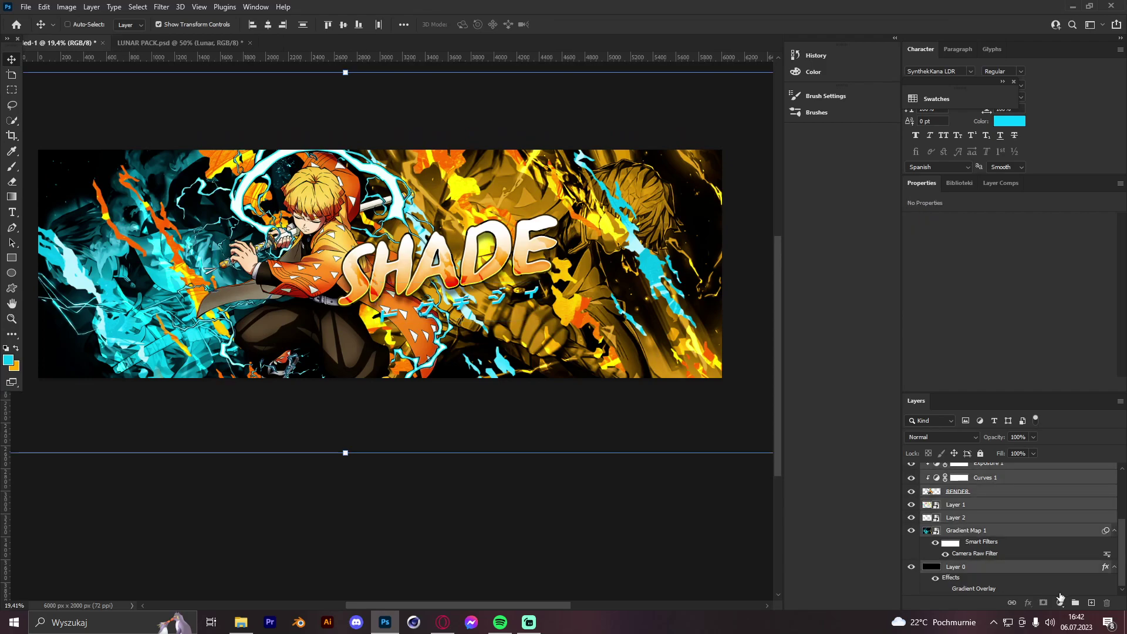
scroll(1004, 514, "up", 3)
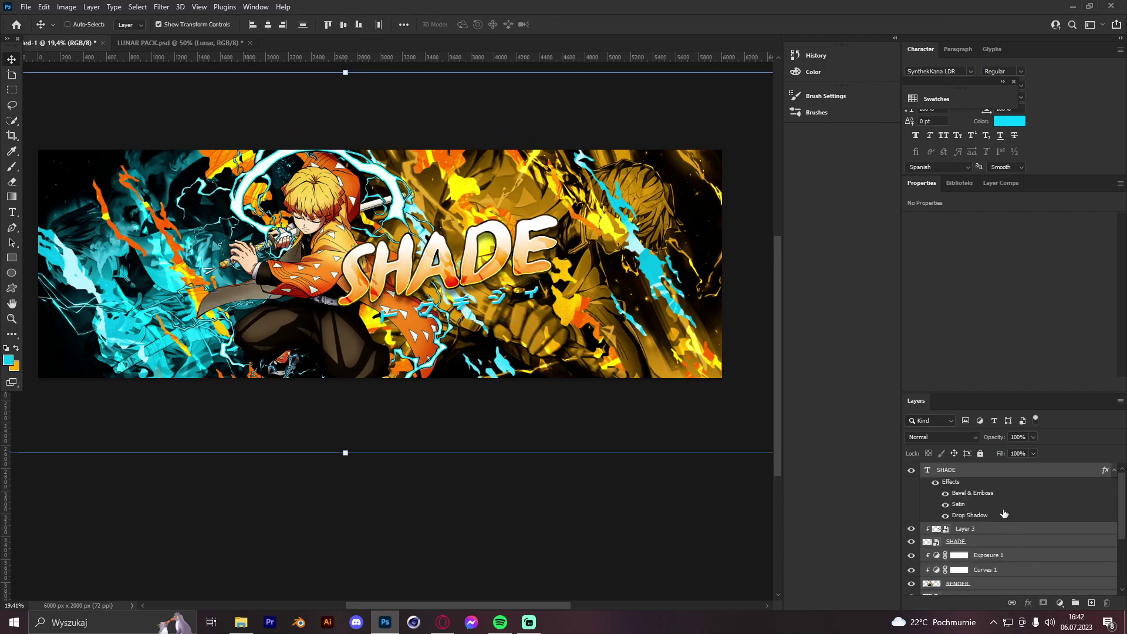
left_click(1091, 603)
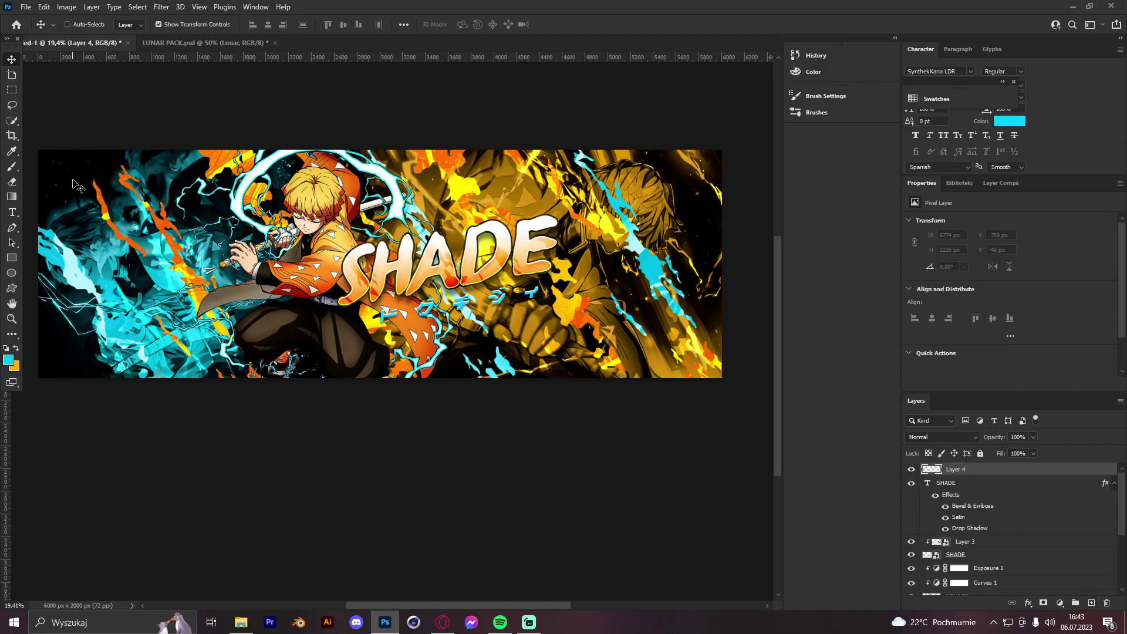
Paint soft glow spots over the streaks on the banner's left side, sampling orange and pale cyan from the artwork
left_click(5, 167)
left_click(104, 210, "alt")
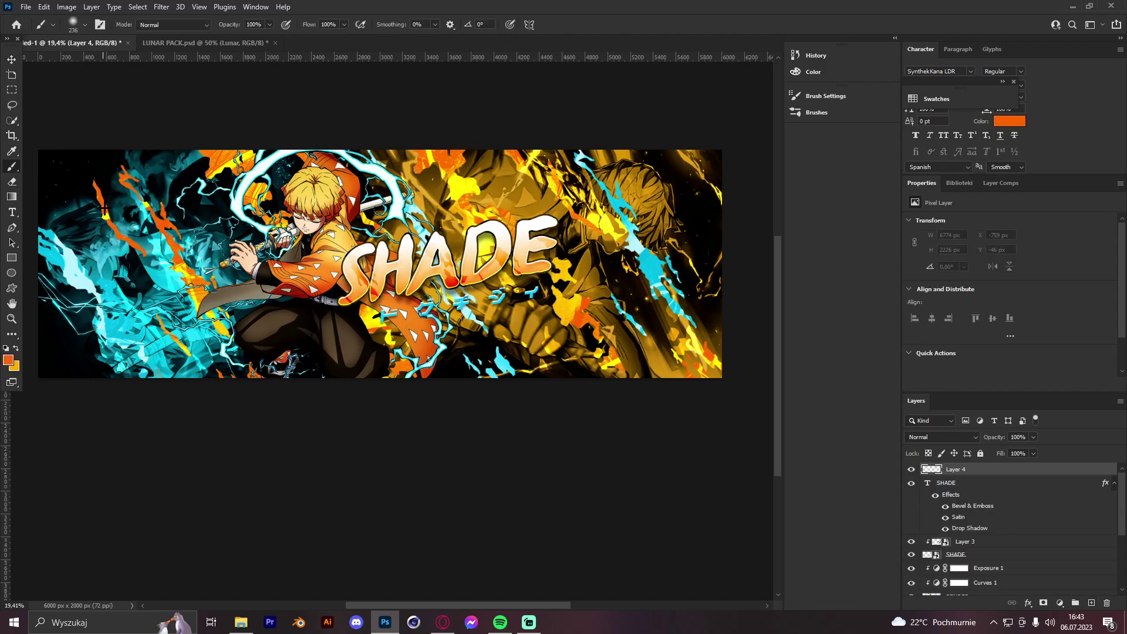
left_click(109, 209)
left_click(91, 273, "alt")
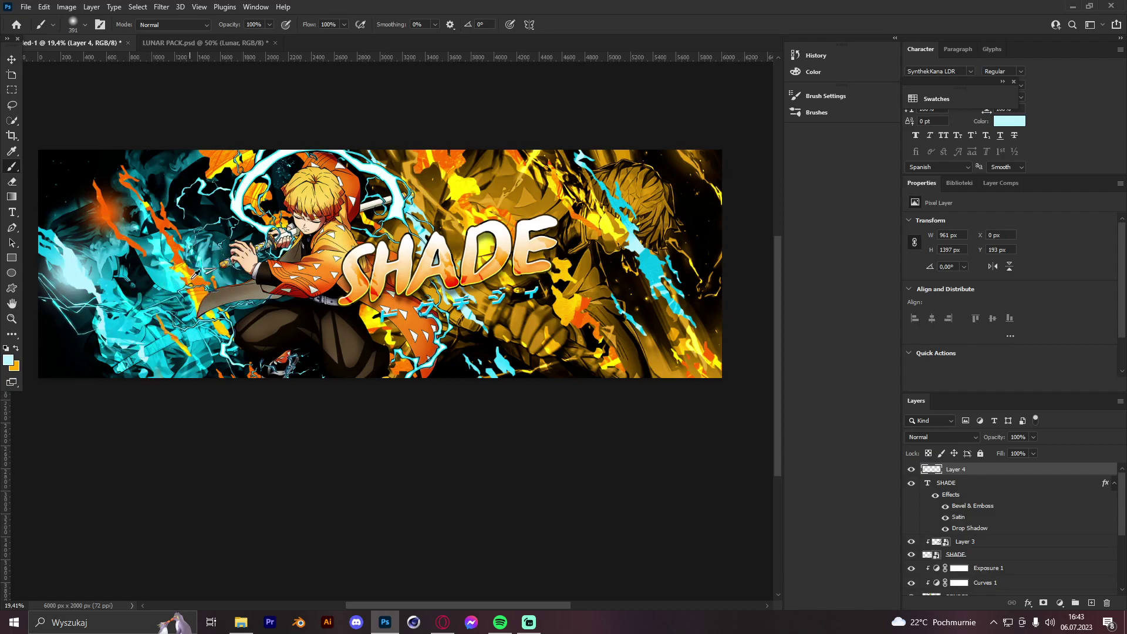
left_click(196, 280, "alt")
left_click(195, 281)
left_click(165, 220, "alt")
right_click(164, 220, "alt")
left_click(165, 220)
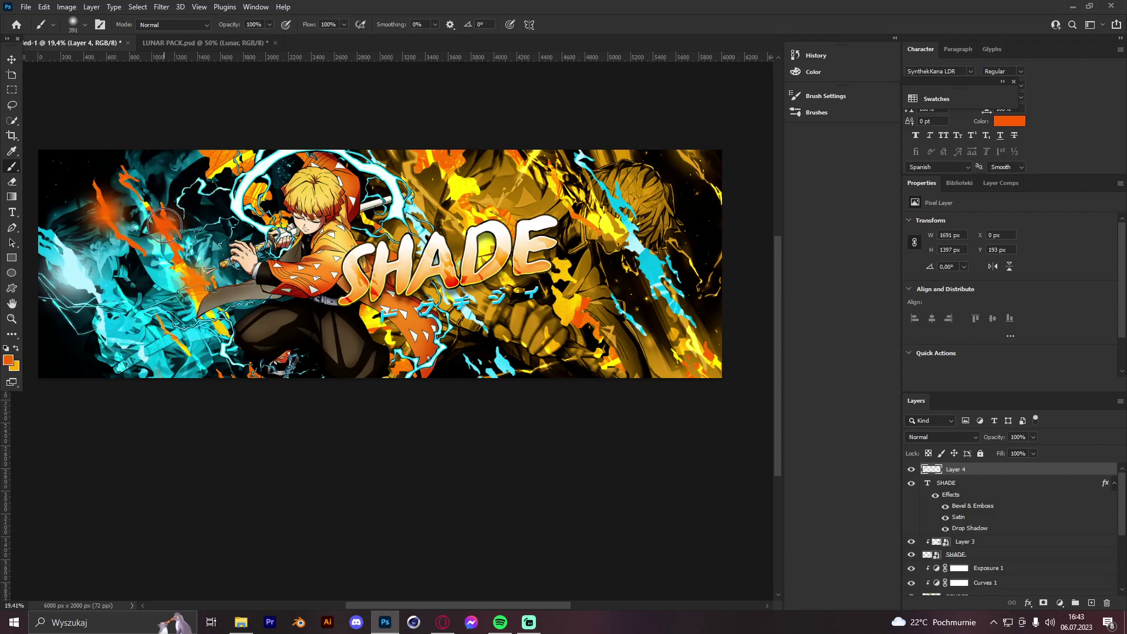
Paint soft white and orange glow spots around the character's head and the lightning ring, using colours sampled from the artwork
left_click(238, 206, "alt")
right_click(238, 205, "alt")
left_click(237, 208)
left_click(259, 191, "alt")
left_click(261, 191)
left_click(215, 165)
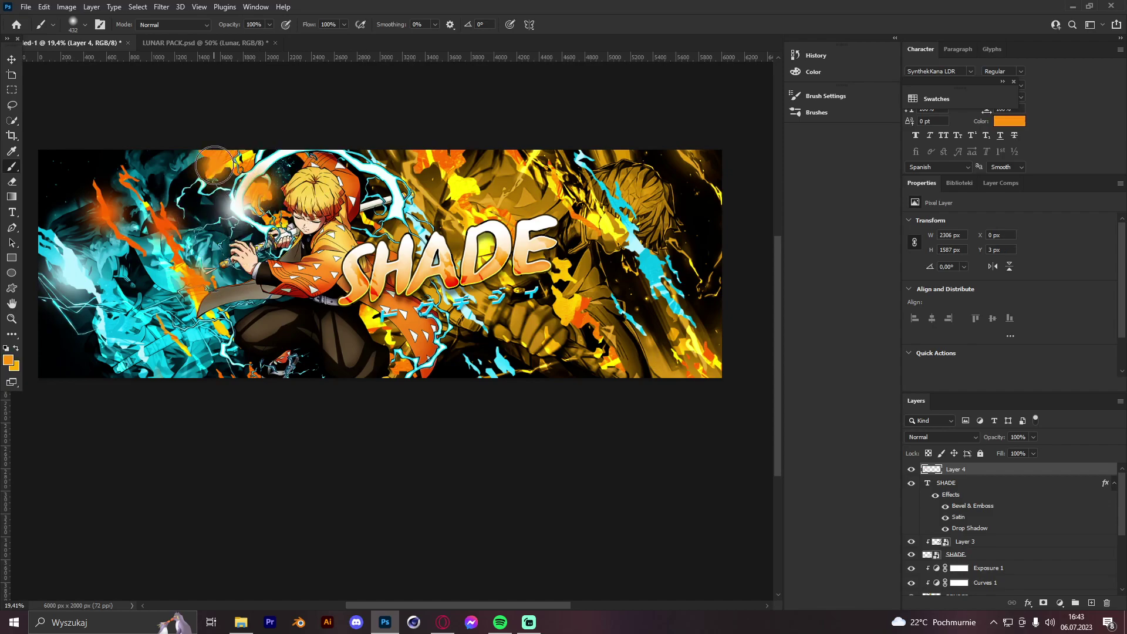
right_click(284, 226, "alt")
left_click(288, 221)
left_click(361, 220)
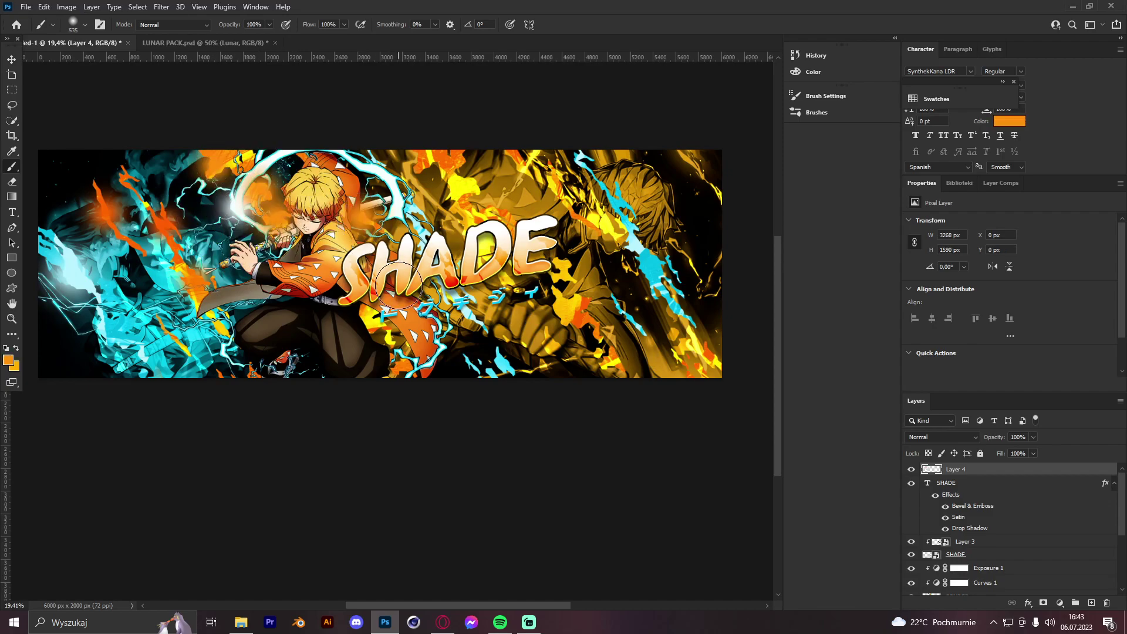
Paint sampled orange and yellow glows on the character's robe below the title and a pale cyan glow beside the legs
left_click(392, 303, "alt")
left_click(387, 301)
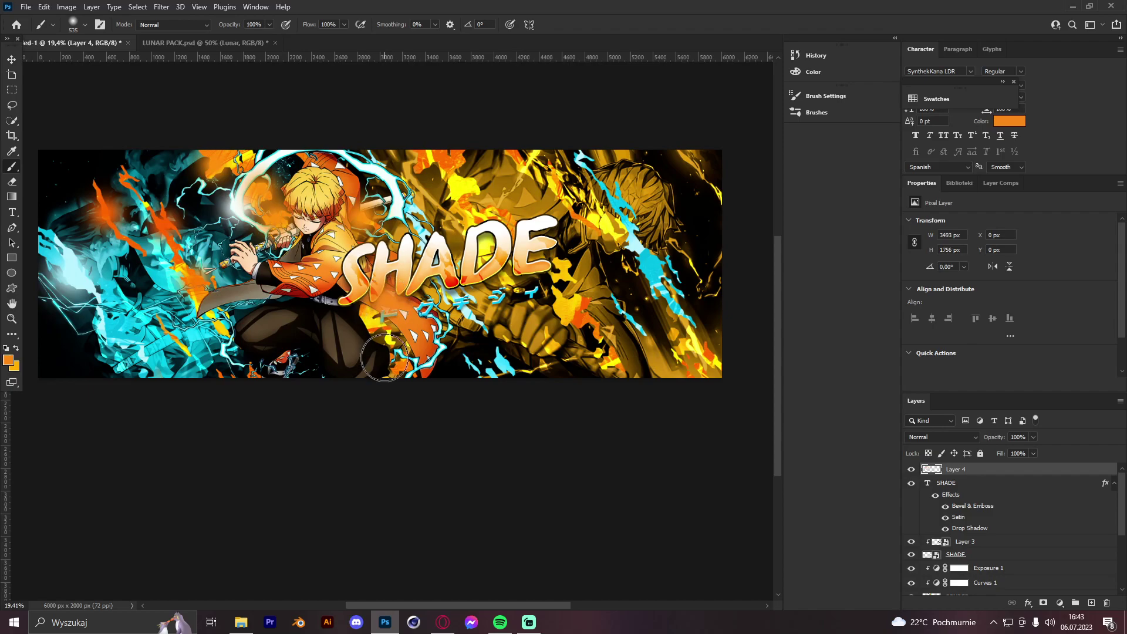
left_click(367, 317, "alt")
left_click(370, 319)
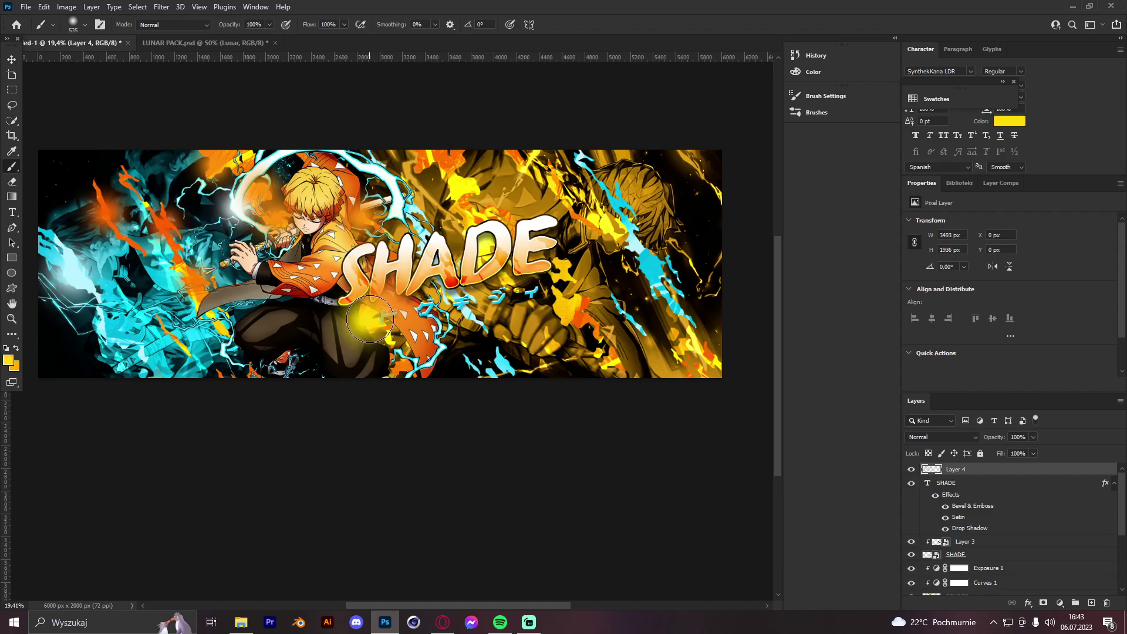
left_click(216, 340, "alt")
left_click(226, 351)
Paint yellow-orange glows over the splashes around the title and cyan glows along the blue streak on the banner's right side
left_click(568, 305, "alt")
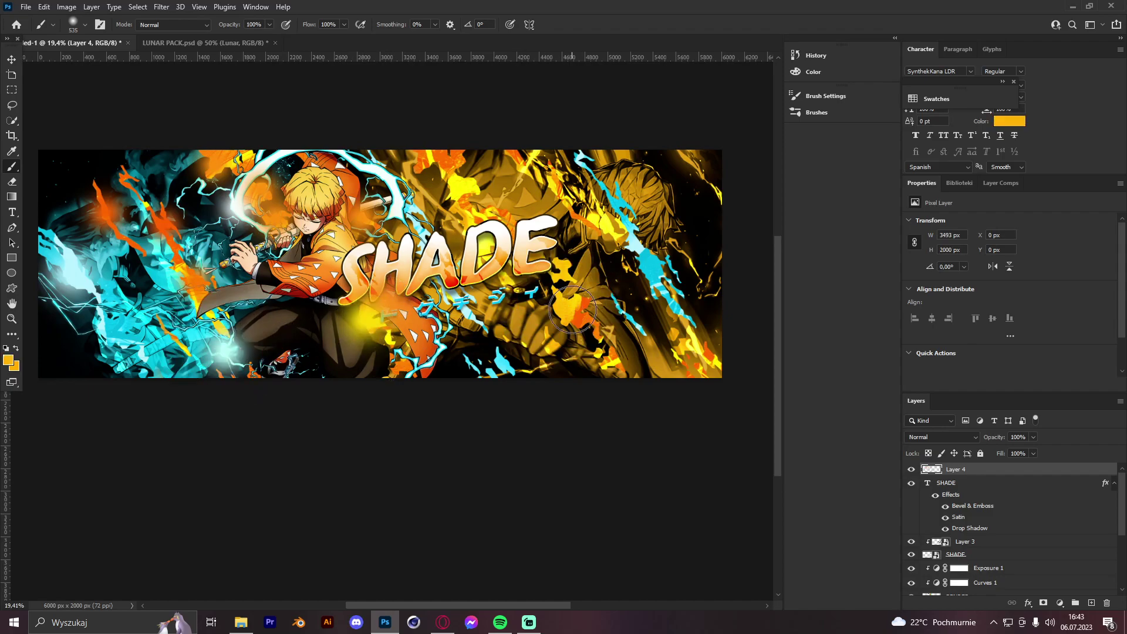
left_click(462, 182)
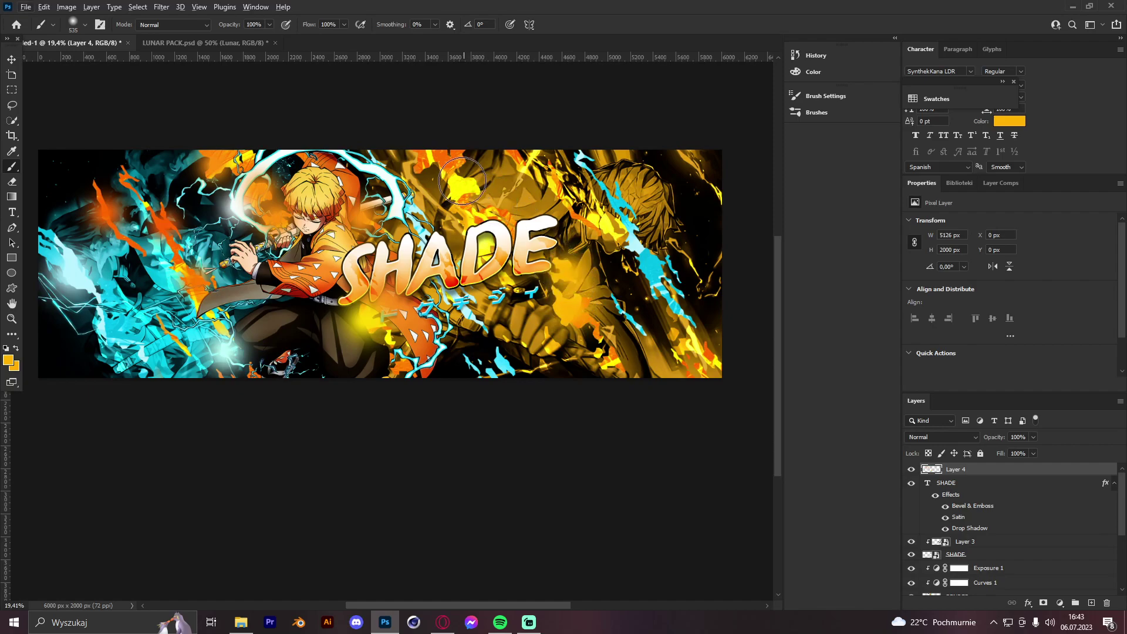
left_click(654, 263, "alt")
left_click(661, 271)
left_click(622, 200)
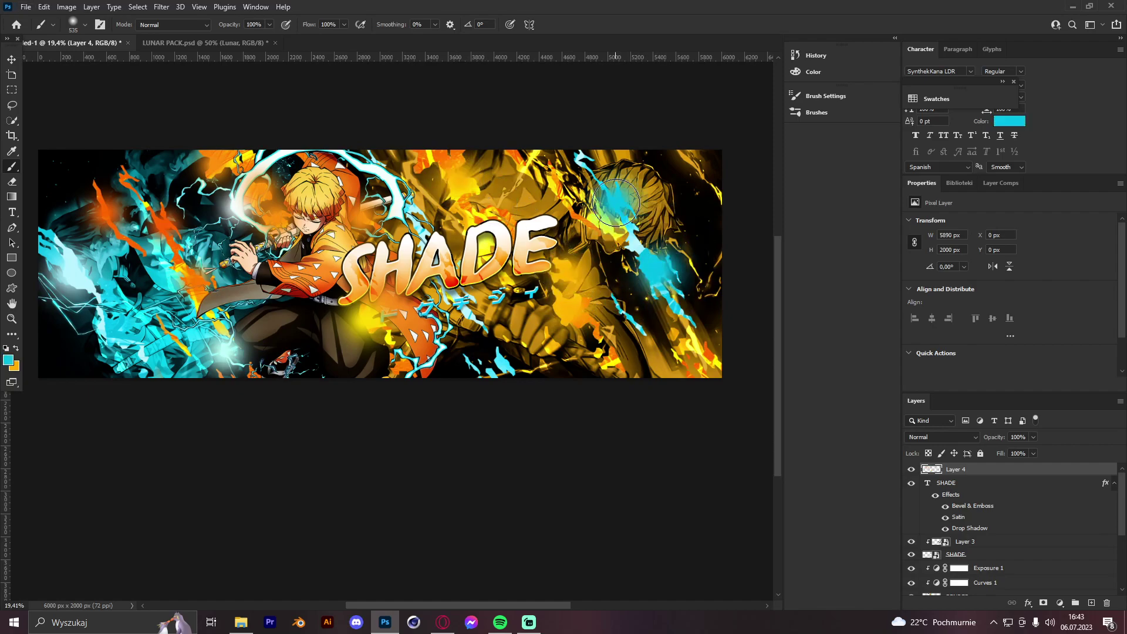
Paint yellow glows beside the blue streak and lower-right splashes, plus soft orange glows over the title, sampling colours from the artwork
left_click(697, 259, "alt")
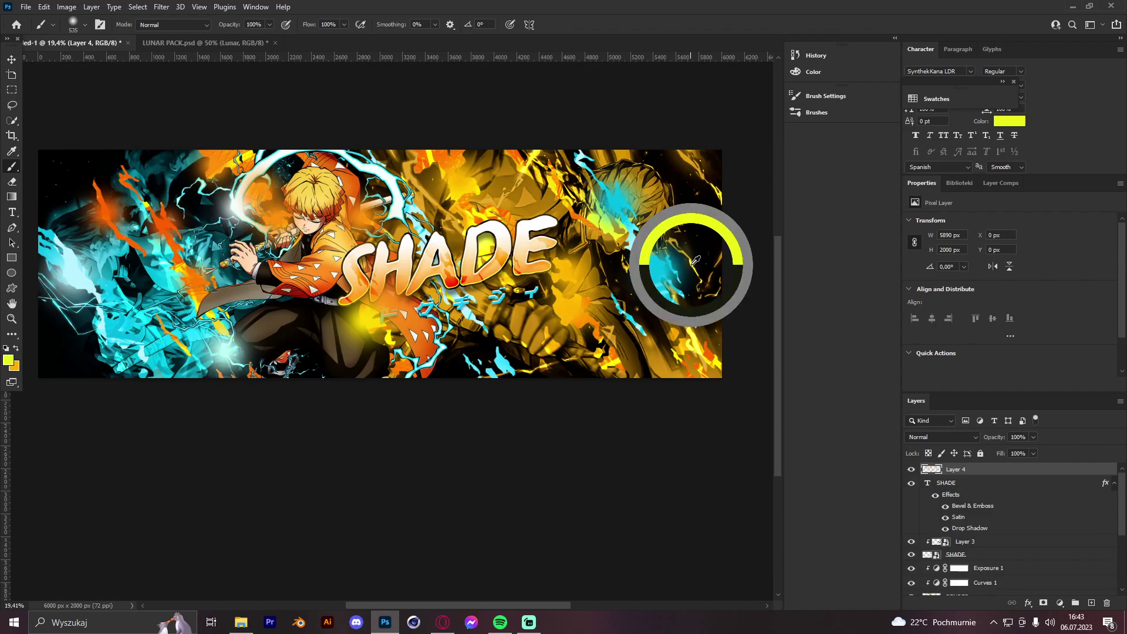
left_click(693, 259)
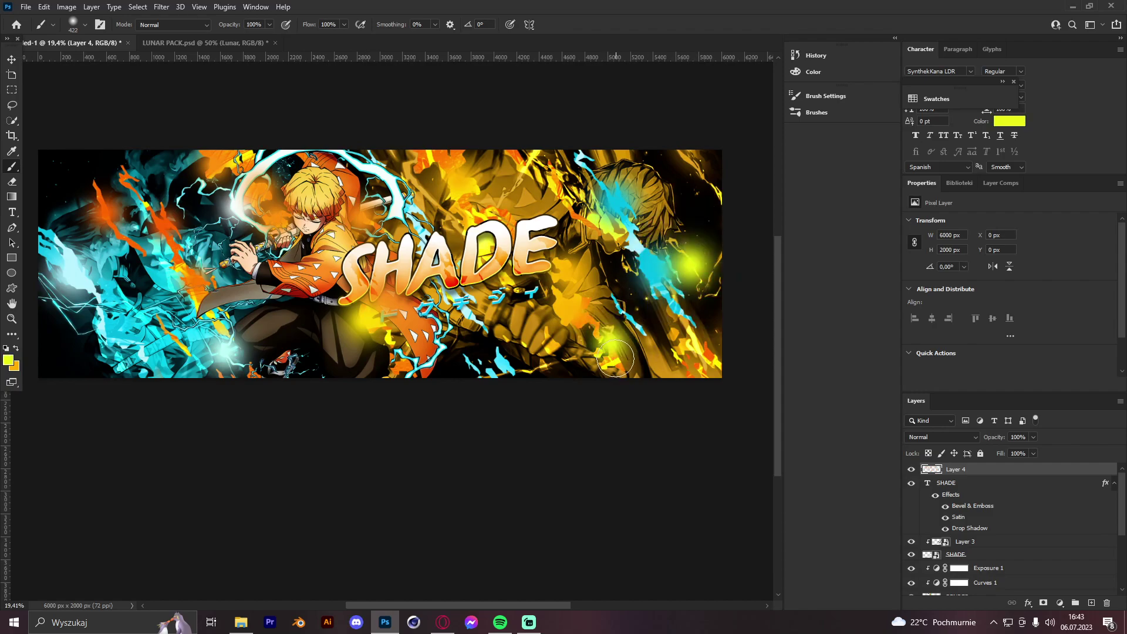
left_click(496, 266, "alt")
left_click(478, 275)
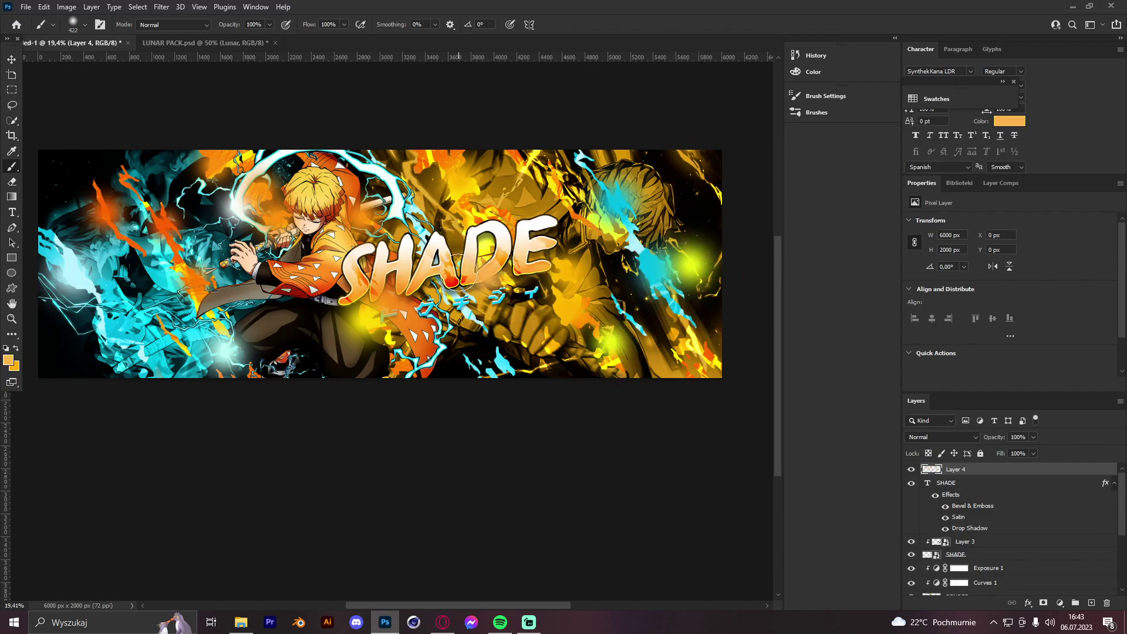
right_click(460, 269, "alt")
left_click(444, 243)
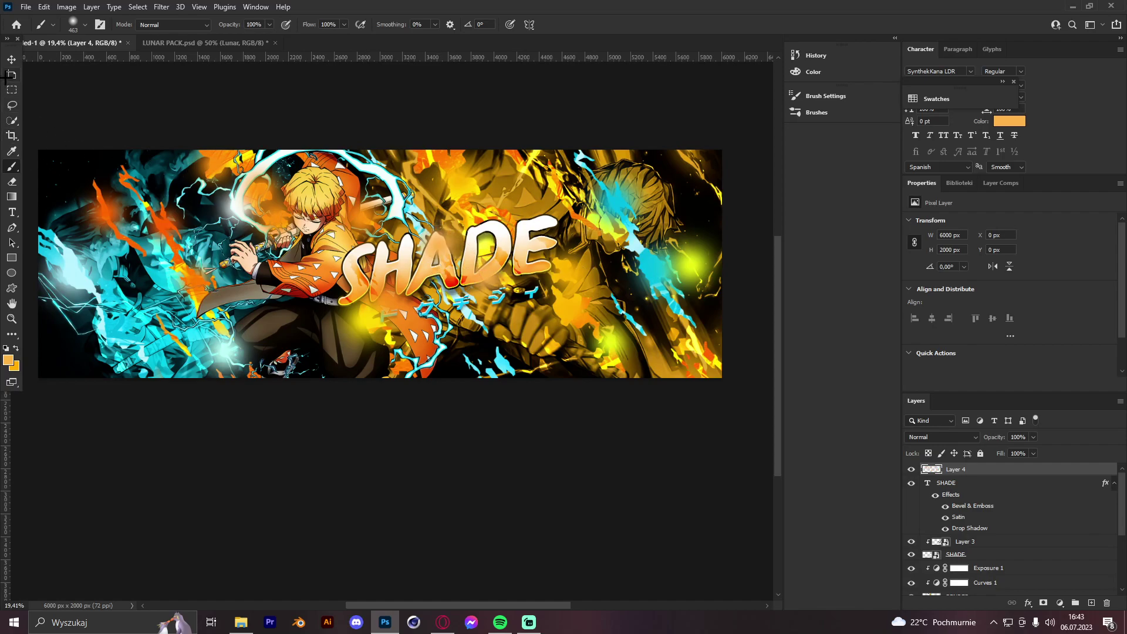
left_click(394, 183, "alt")
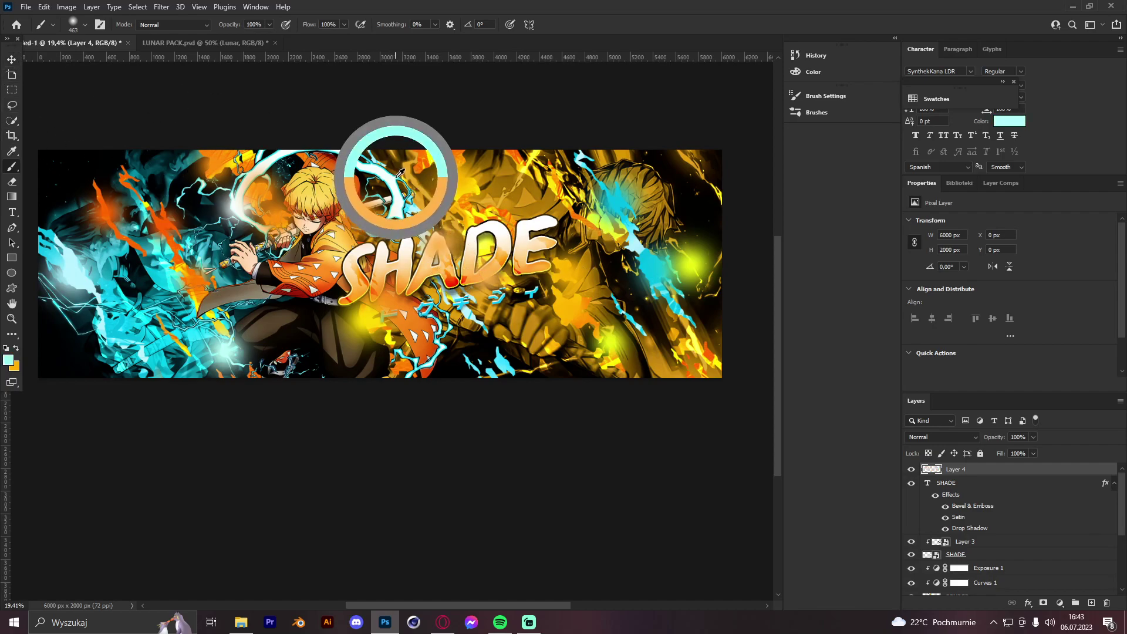
Blend the painted glow layer in Linear Dodge (Add) mode at 49% opacity
left_click(943, 436)
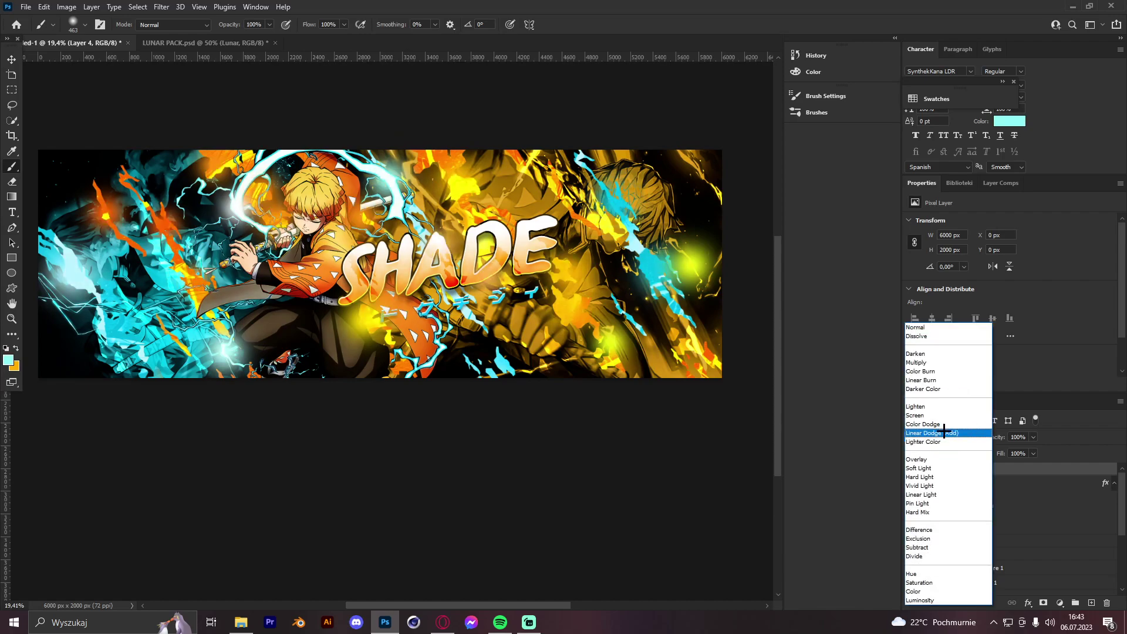
left_click(943, 432)
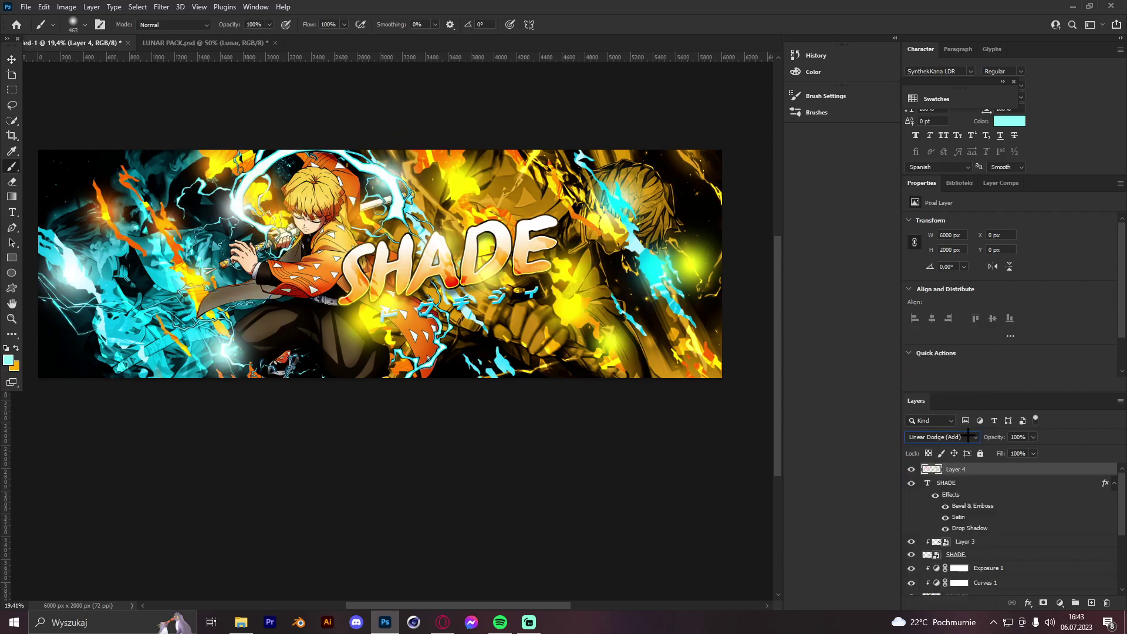
left_click(1033, 437)
left_click_drag(1037, 450, 1006, 450)
left_click(10, 59)
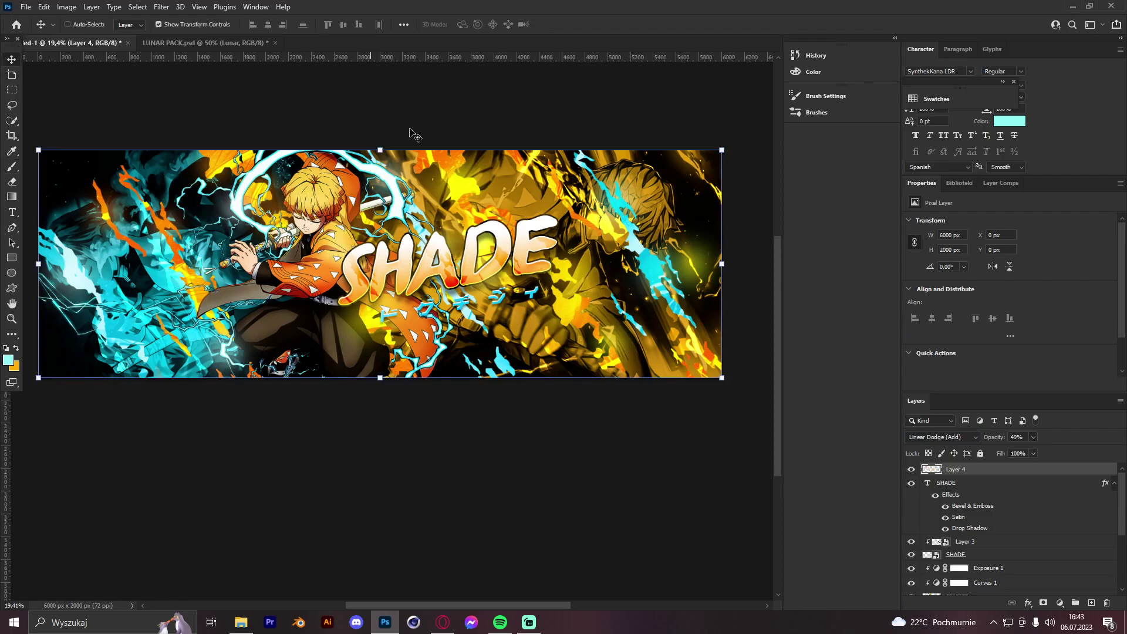
Group all the banner's layers and stamp the visible artwork into a new merged layer above the group
scroll(1050, 487, "down", 3)
left_click(987, 578, "shift")
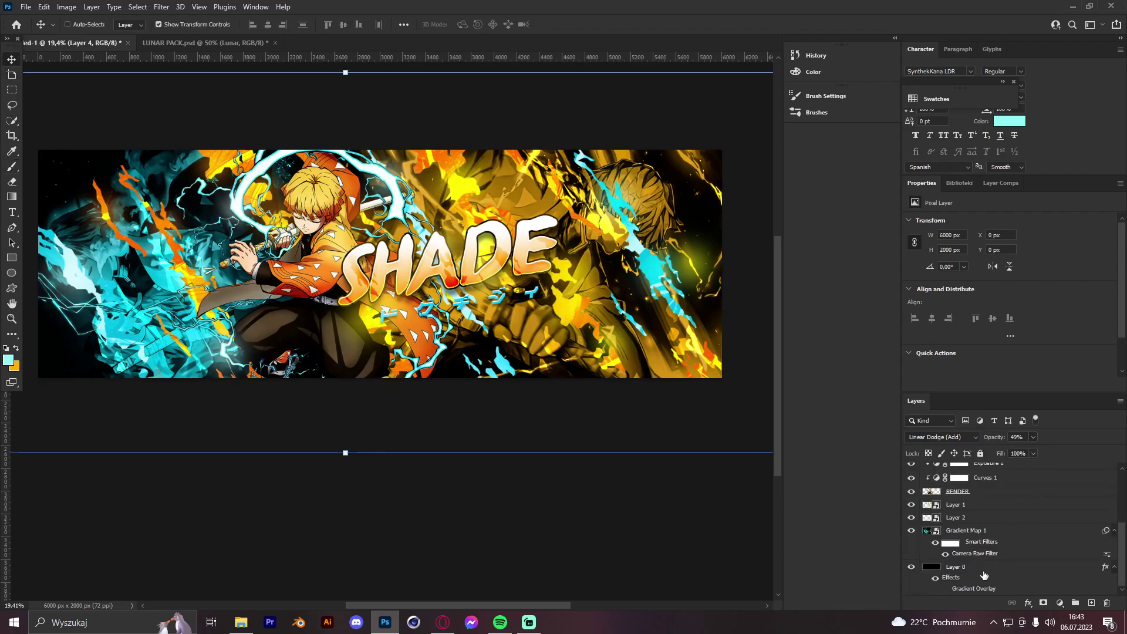
left_click(1074, 603)
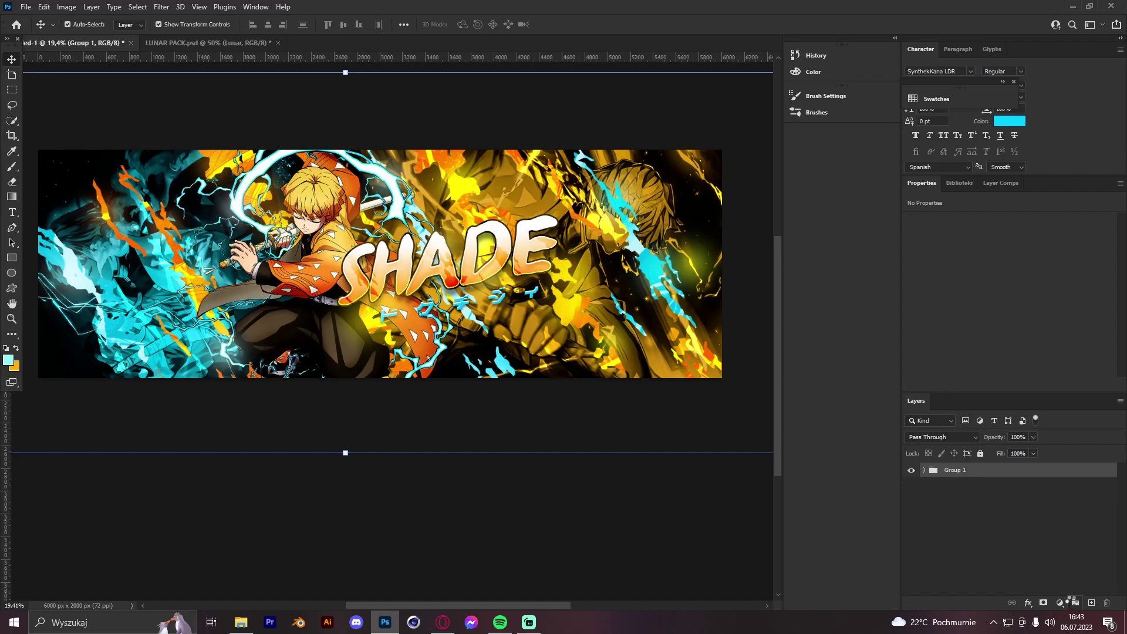
key("ctrl+shift+alt+e")
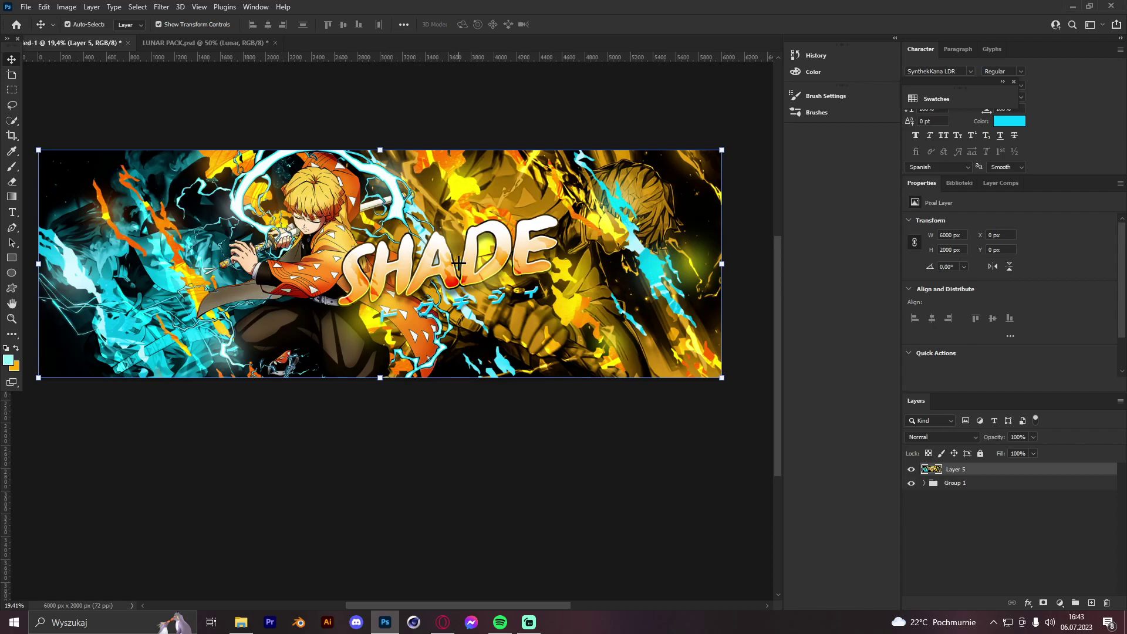
Start the Camera Raw filter on the merged layer and adjust its Basic tone settings
key("ctrl+shift+a")
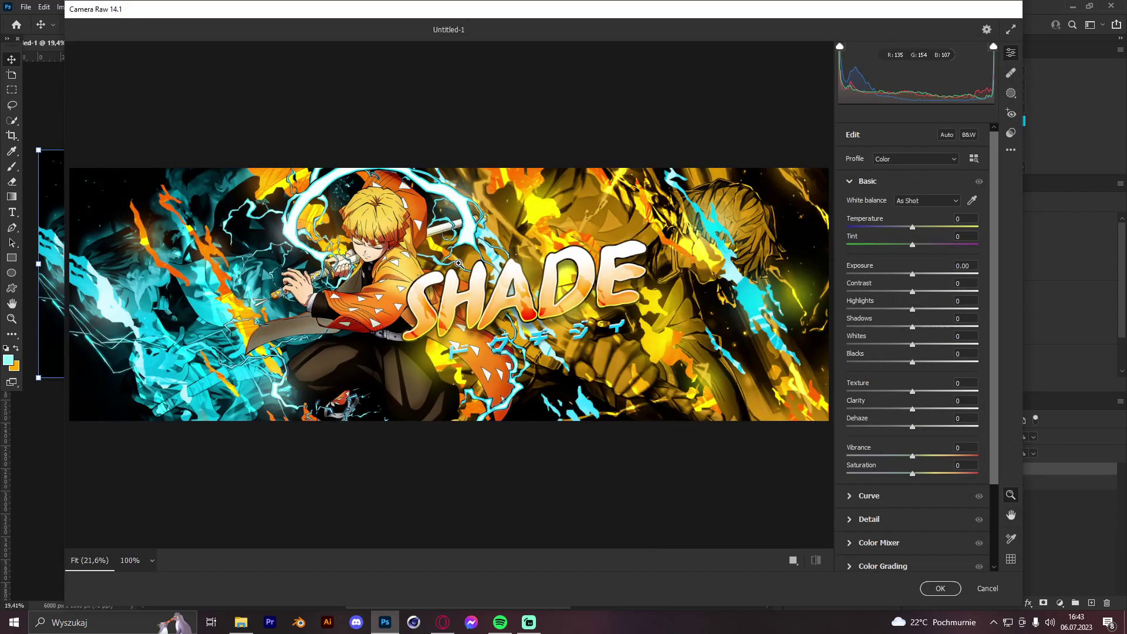
left_click_drag(527, 251, 509, 222)
scroll(509, 222, "down", 3)
left_click_drag(912, 291, 910, 364)
left_click(913, 327)
mouse_move(913, 410)
left_mouse_down()
mouse_move(945, 411)
mouse_move(913, 404)
left_mouse_up()
Set the Camera Raw curve to Highlights +3, Lights -3, Darks -4 and Shadows +28
left_click_drag(912, 409, 932, 458)
double_click(929, 410)
left_click(910, 438)
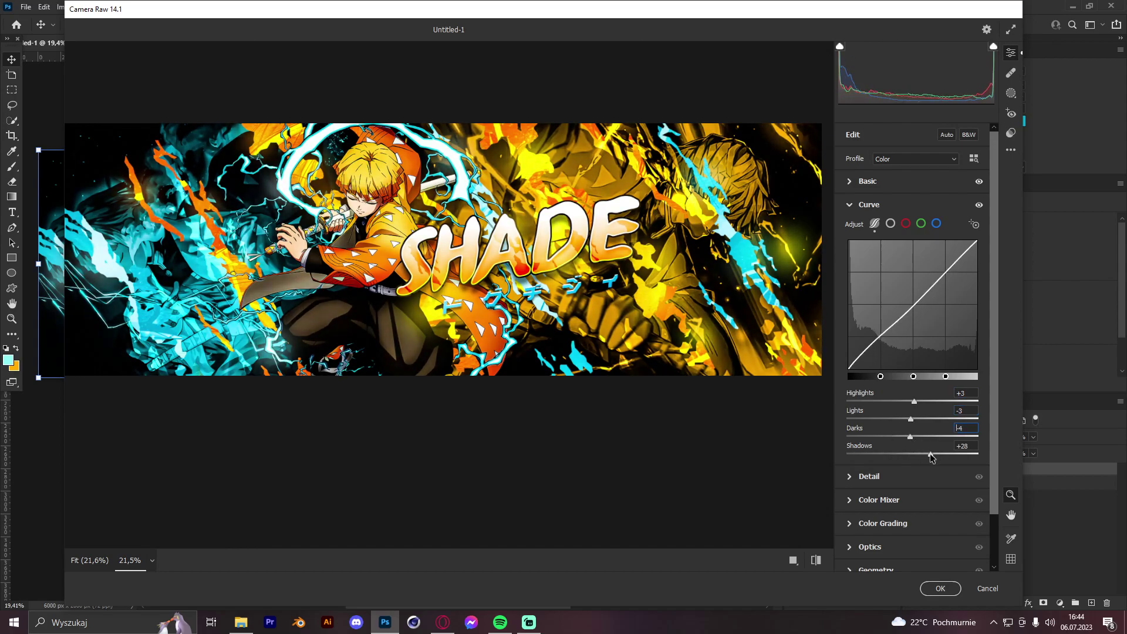
Set Camera Raw sharpening to 90 and noise reduction to 50, checking the character and title up close
left_click(867, 476)
scroll(376, 199, "up", 3)
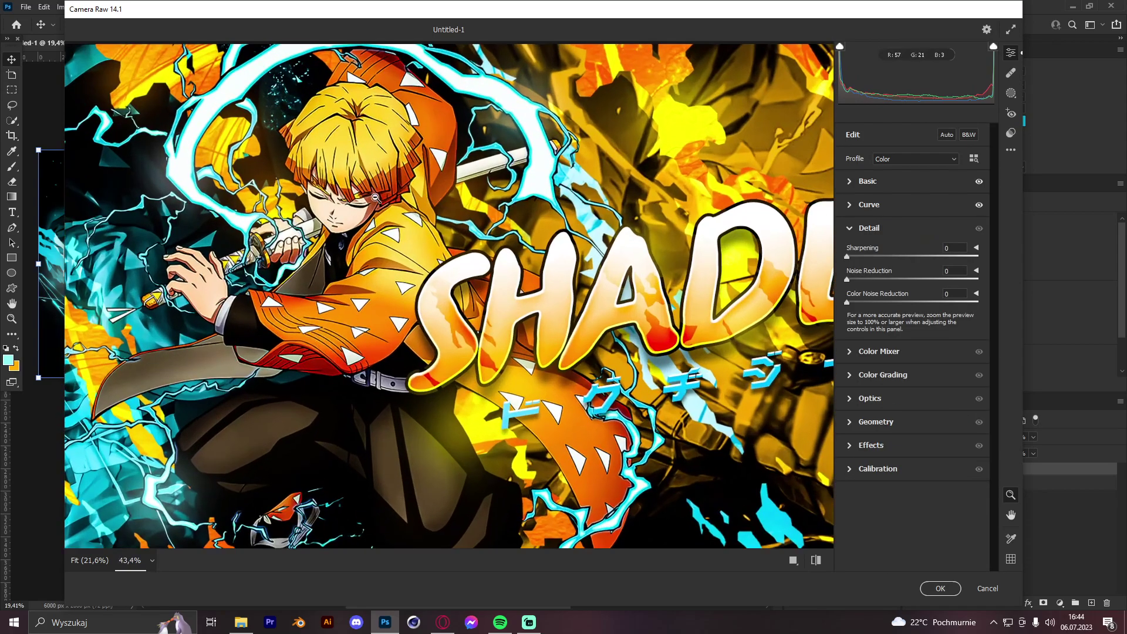
scroll(376, 198, "up", 1)
left_click_drag(937, 260, 930, 260)
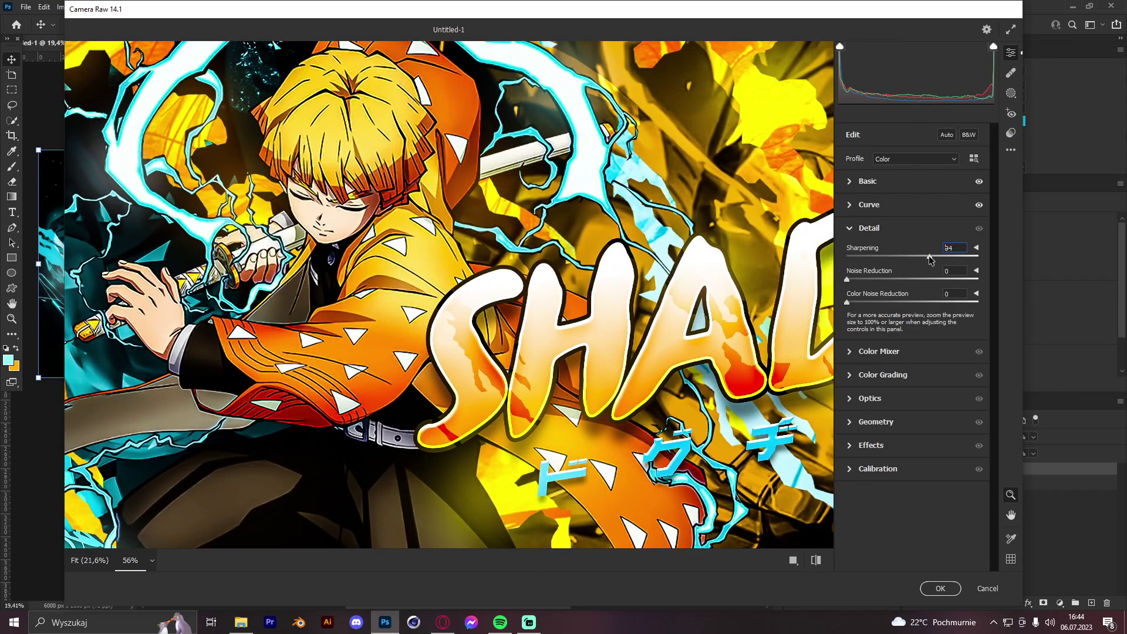
left_click(906, 281)
scroll(582, 235, "down", 5)
scroll(617, 255, "up", 3)
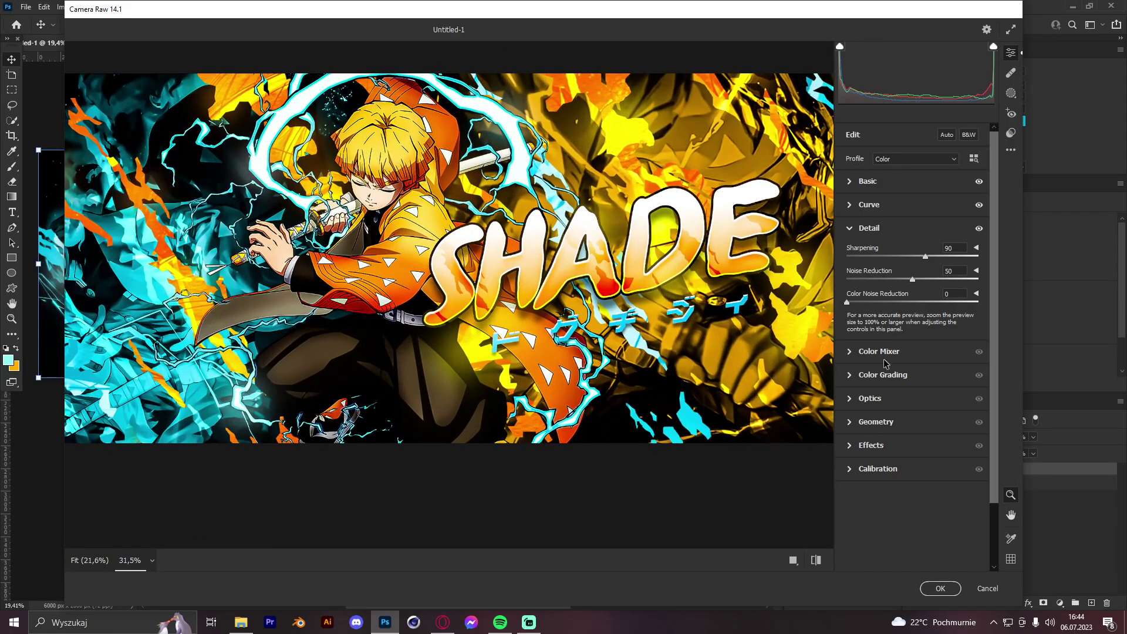
Grade the midtones toward orange with hue 23 and saturation 29
left_click(884, 373)
mouse_move(912, 356)
left_mouse_down()
mouse_move(926, 365)
mouse_move(897, 358)
mouse_move(928, 362)
mouse_move(919, 353)
left_mouse_up()
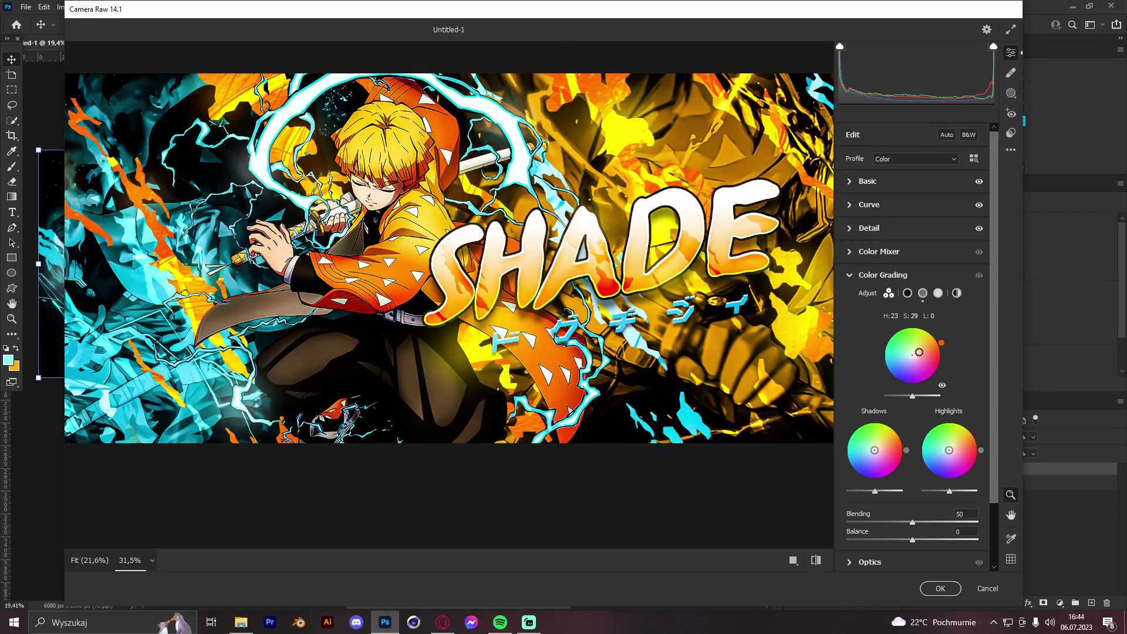
scroll(445, 195, "down", 3)
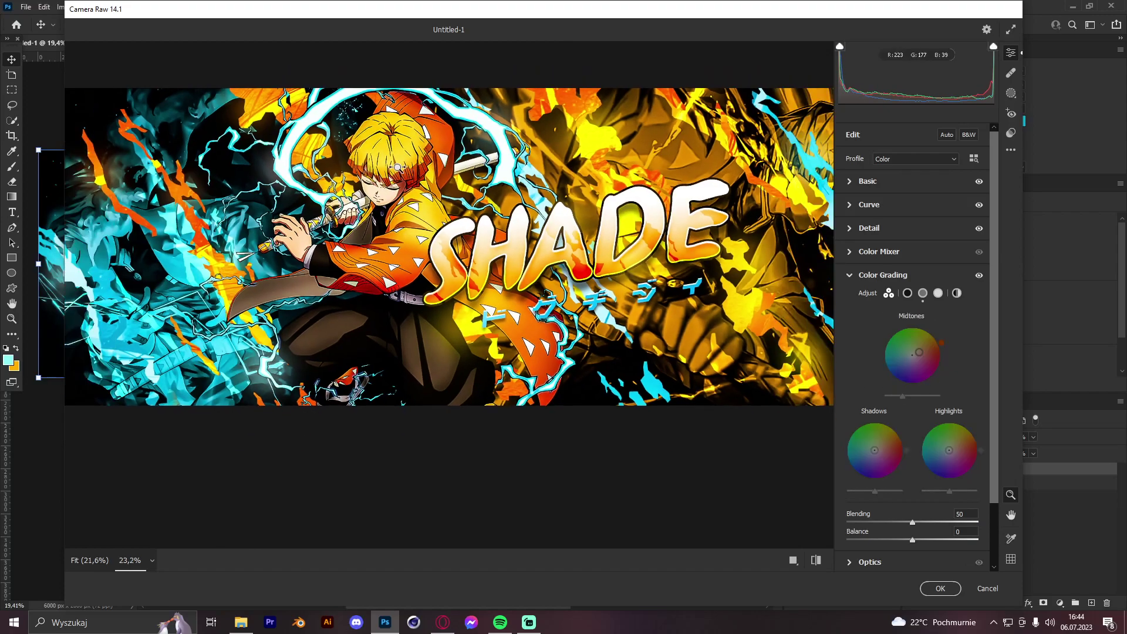
scroll(444, 195, "up", 1)
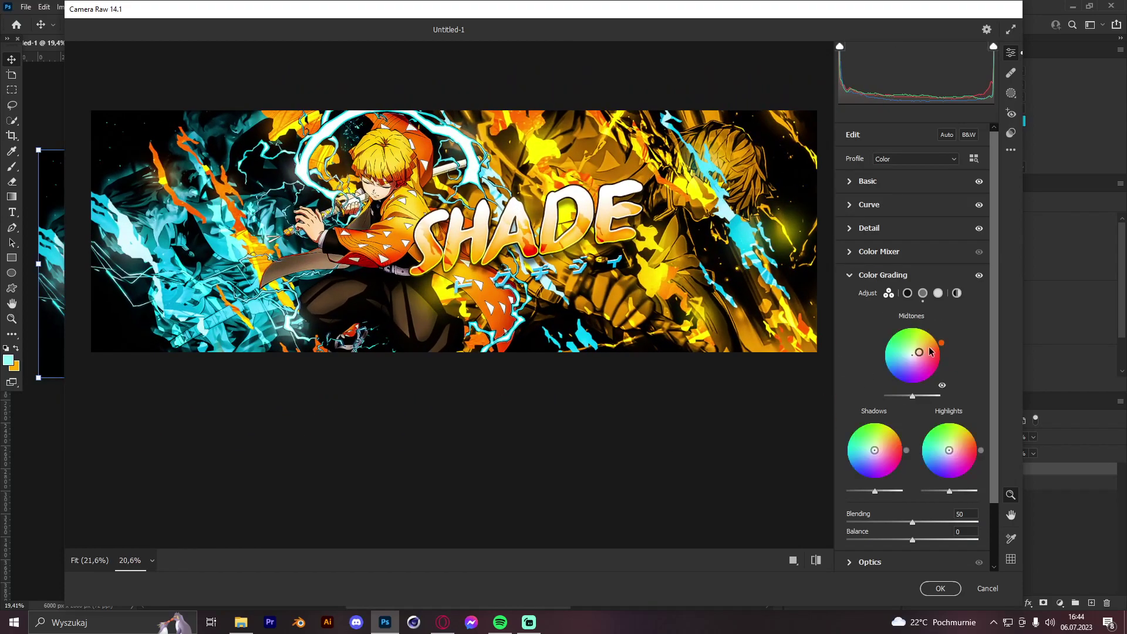
Grade the shadows toward cyan at hue 188, saturation 34, and the highlights toward red at about hue 347, saturation 21
mouse_move(874, 450)
left_mouse_down()
mouse_move(853, 455)
mouse_move(866, 451)
left_mouse_up()
double_click(870, 449)
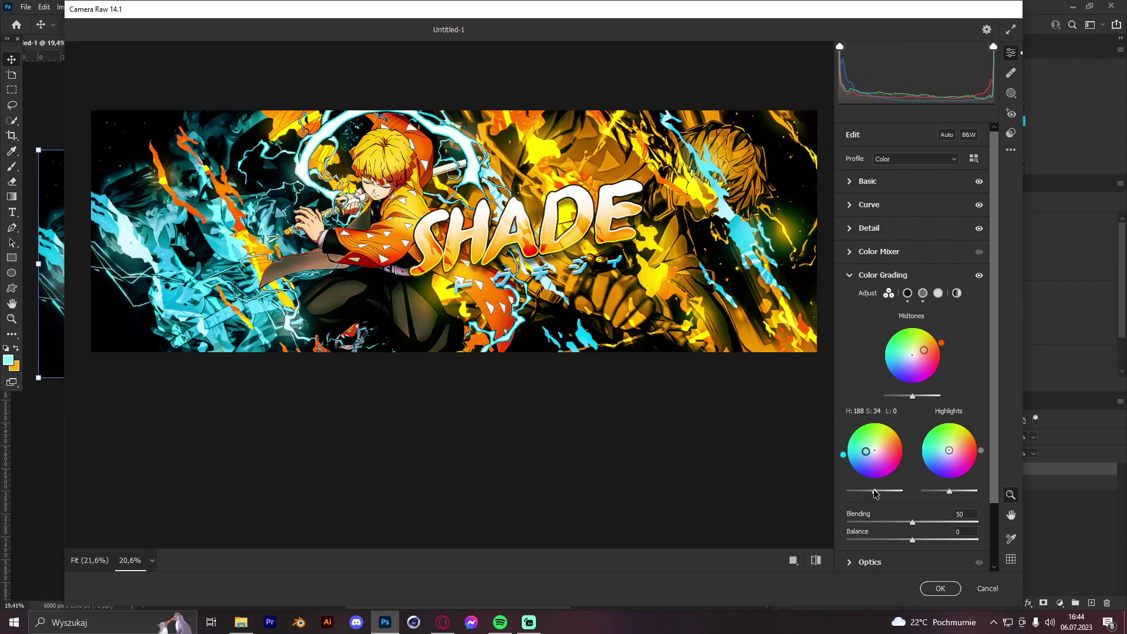
left_click_drag(875, 491, 874, 492)
left_click_drag(950, 450, 954, 452)
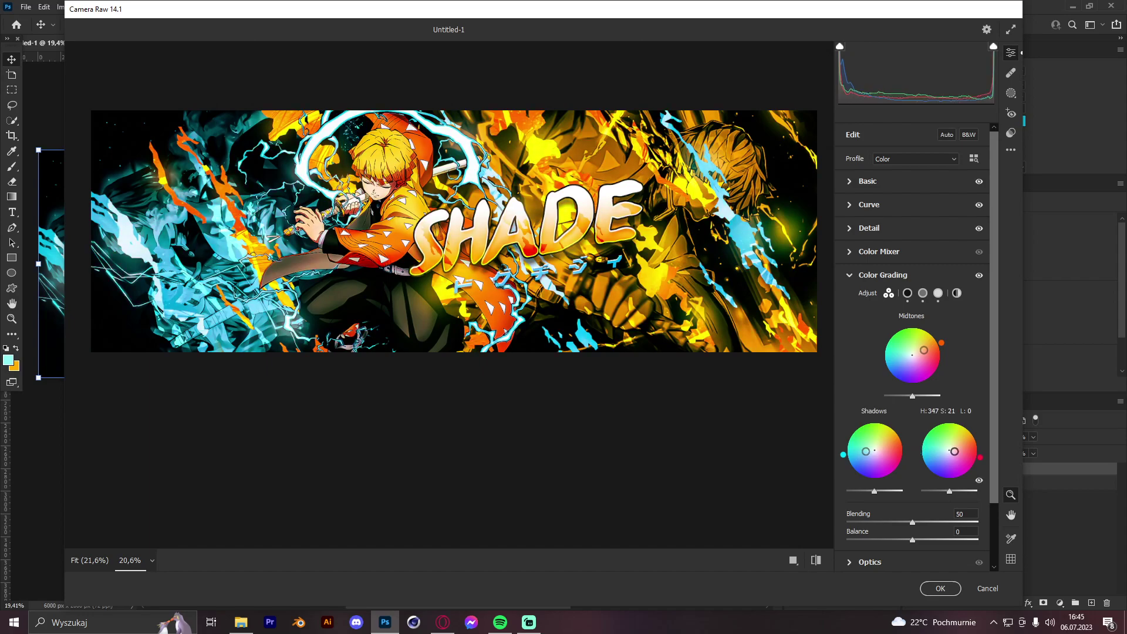
double_click(955, 451)
Adjust the Camera Raw effects and set the calibration shadow tint to +61
scroll(878, 511, "down", 2)
left_click(851, 536)
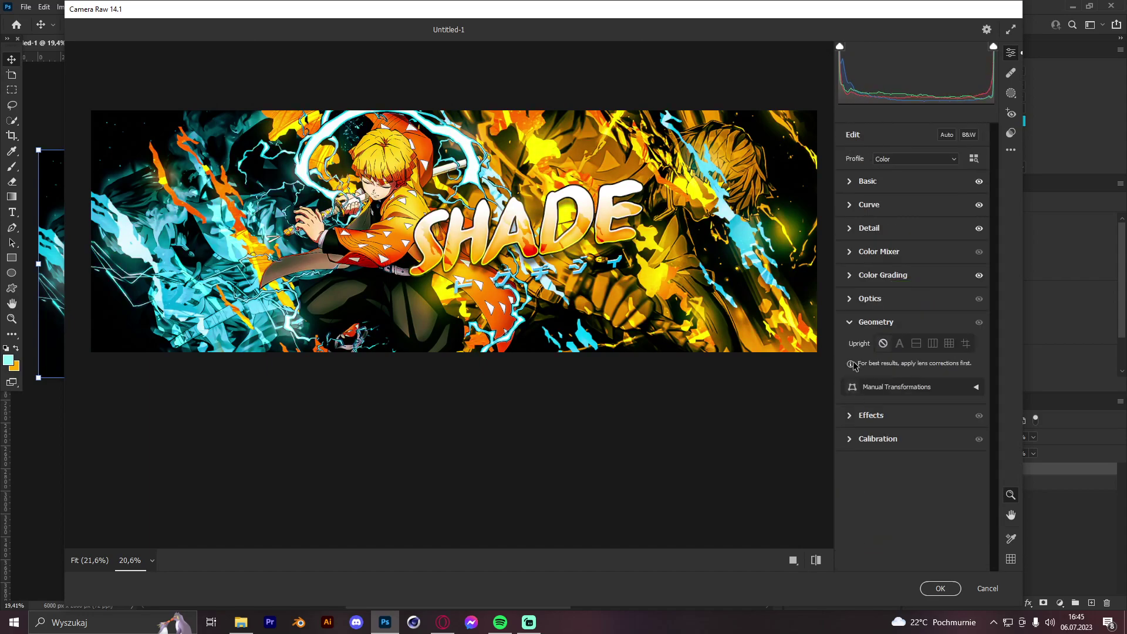
left_click(852, 418)
left_click_drag(910, 398, 952, 403)
left_click(863, 420)
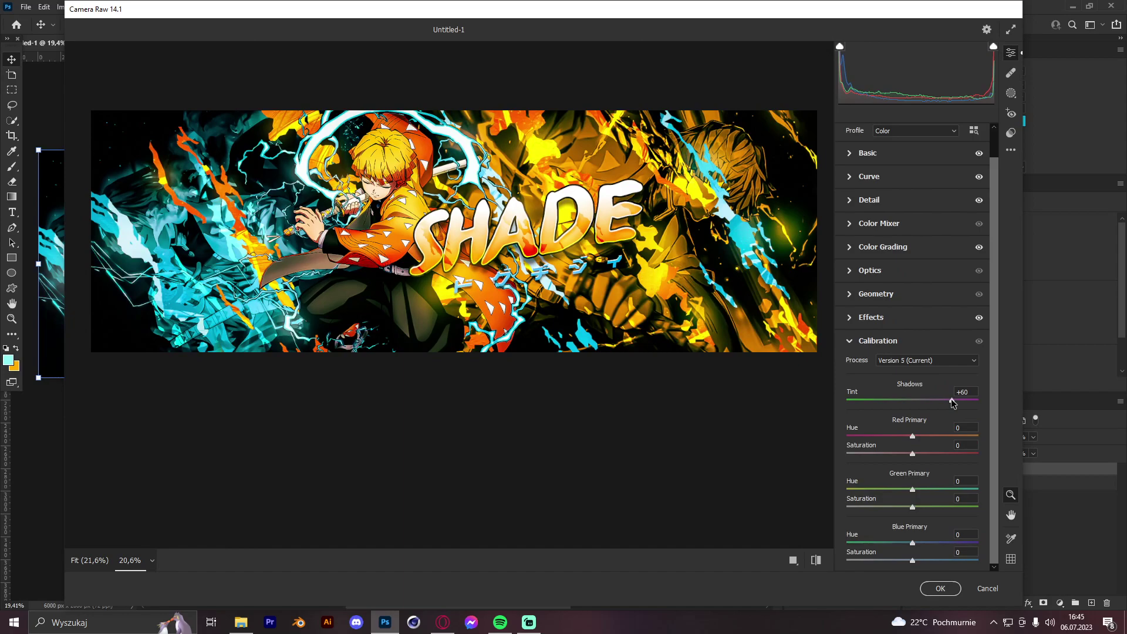
Calibrate primary hue/saturation to red +2/-4, green +3/+7 and blue -32/+31, and apply the Camera Raw filter
left_click_drag(913, 437, 914, 492)
left_click_drag(915, 545, 889, 545)
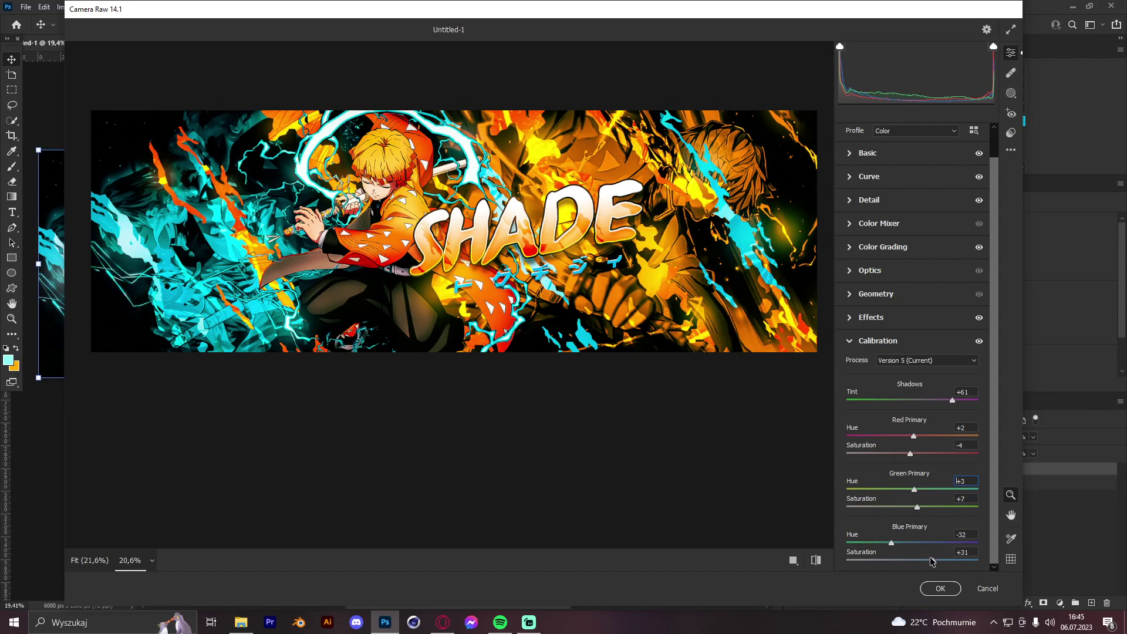
left_click(940, 588)
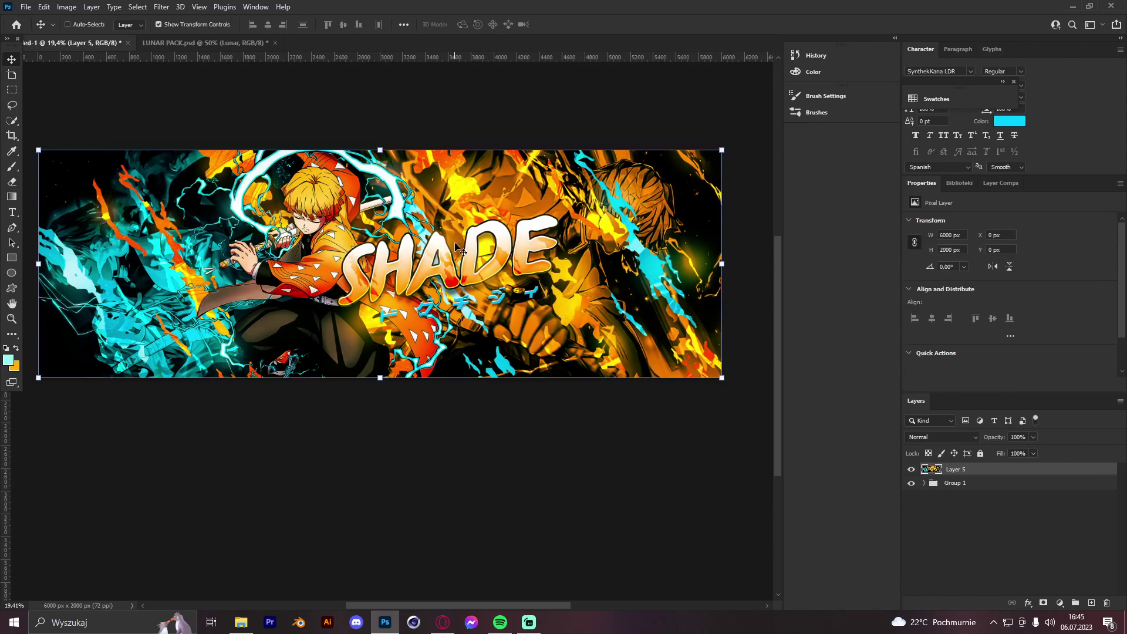
Duplicate the graded merged layer and apply a Gaussian Blur with a radius of about 30 pixels to the copy
key("ctrl+j")
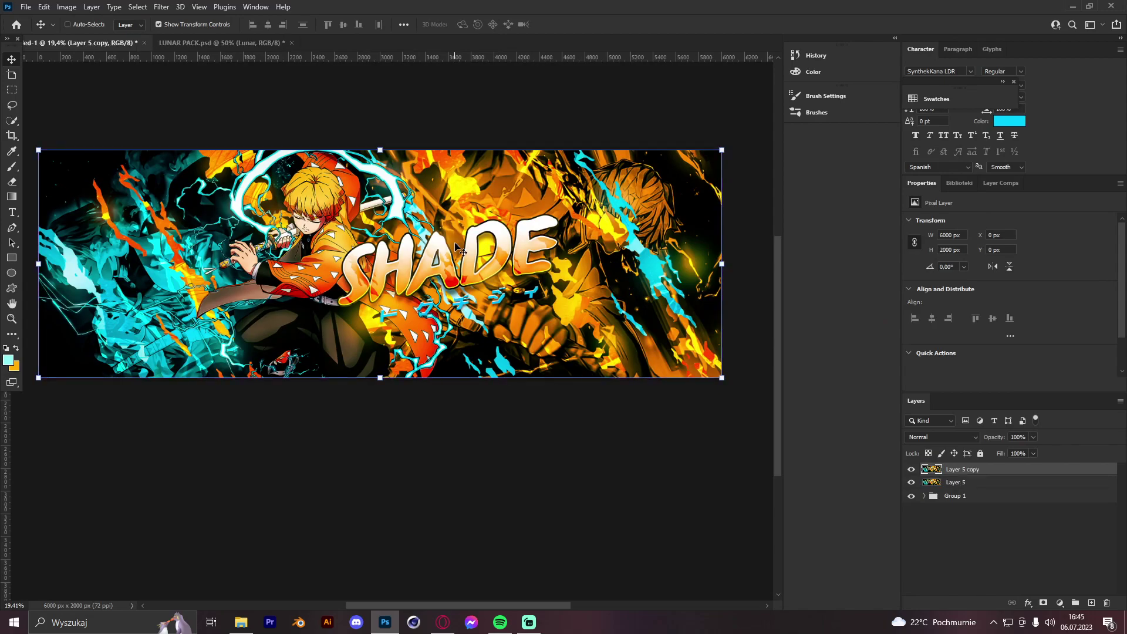
left_click(162, 7)
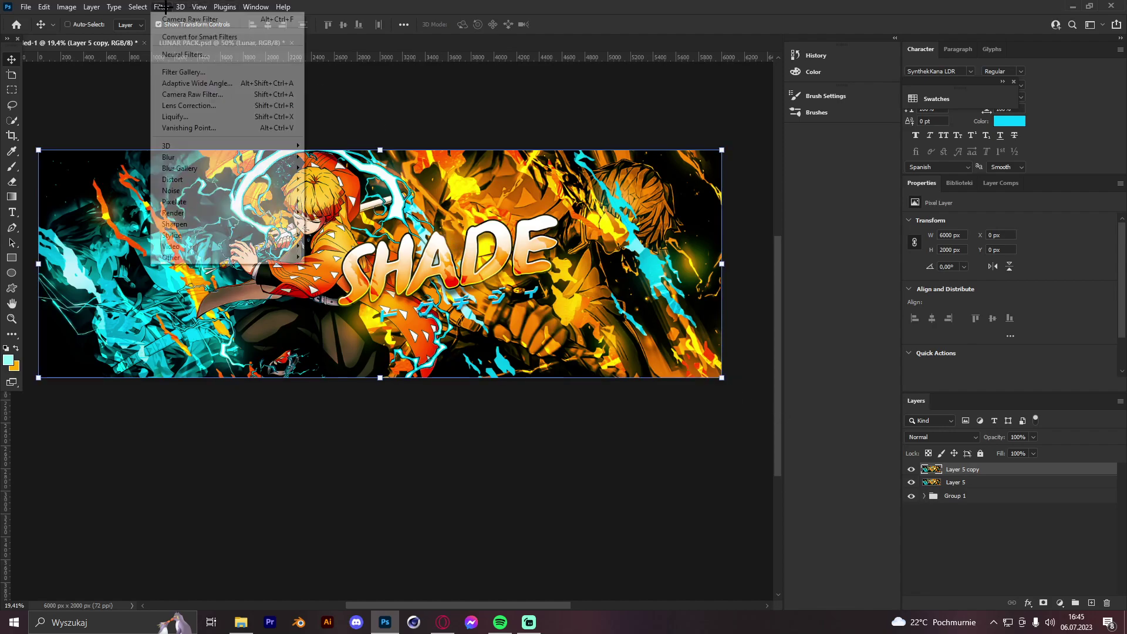
mouse_move(276, 157)
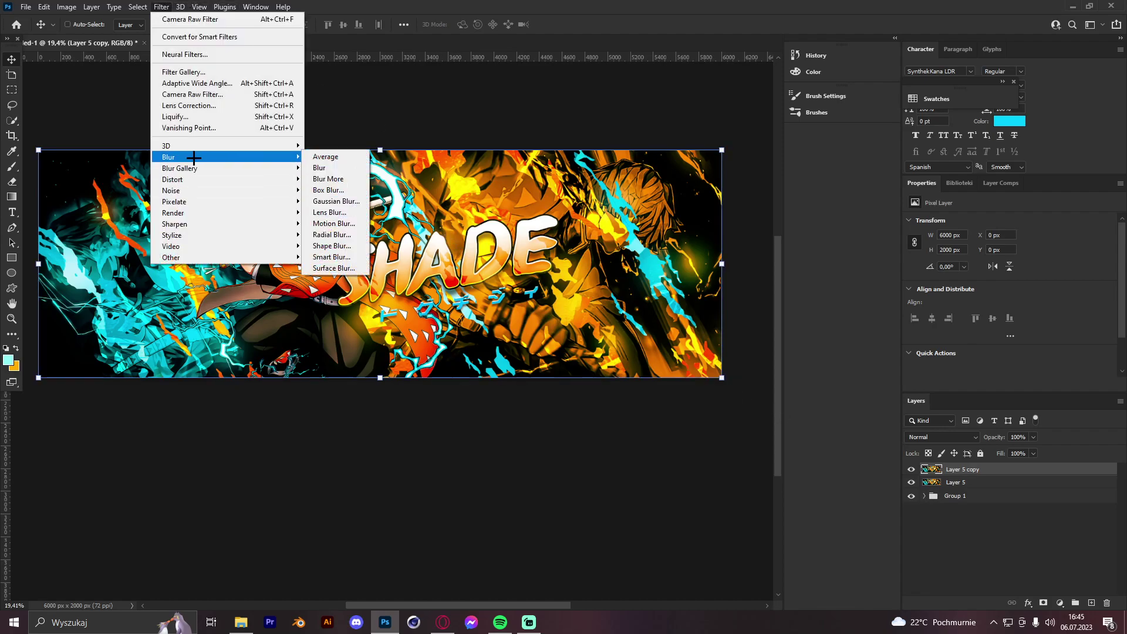
left_click(338, 200)
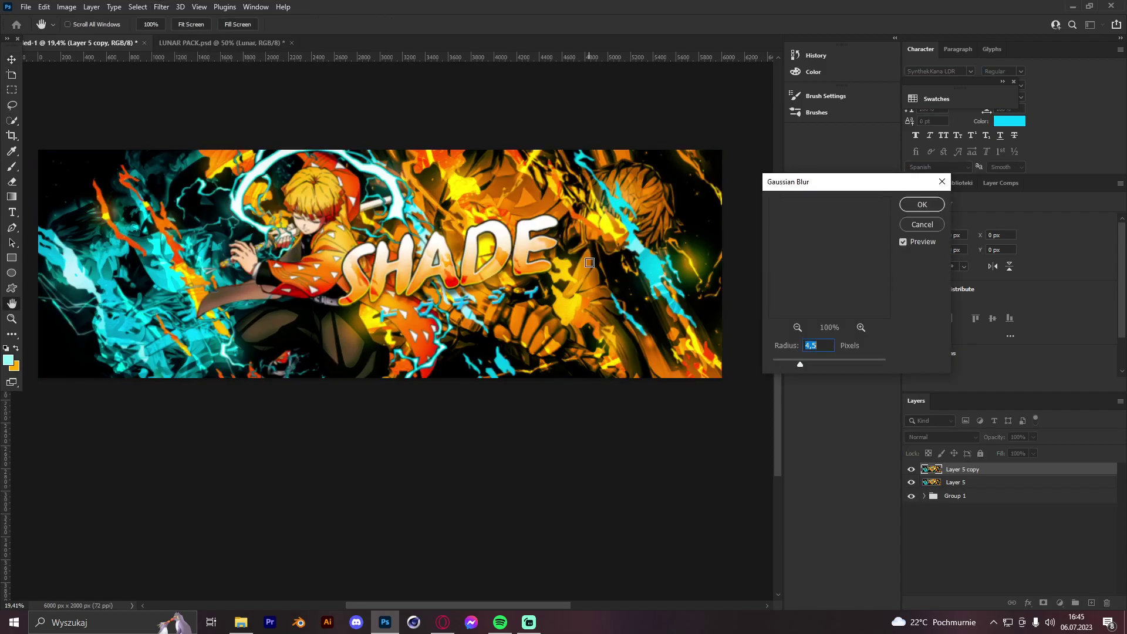
left_click(904, 204)
key("v")
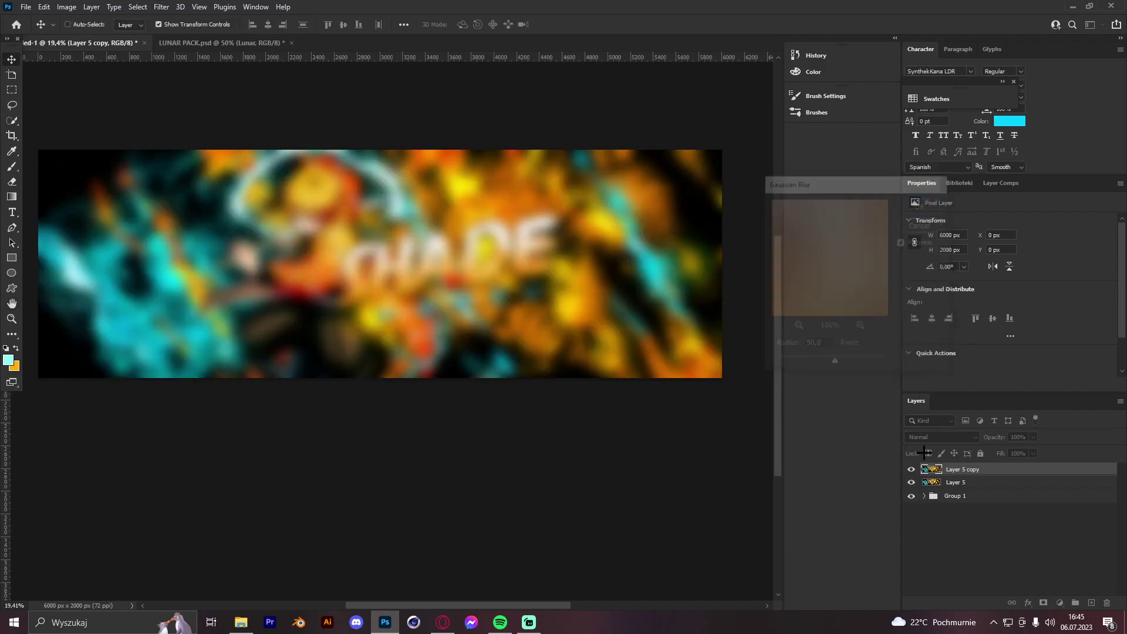
Set the blurred copy's blend mode to Lighter Color and its opacity to 50%
left_click(933, 438)
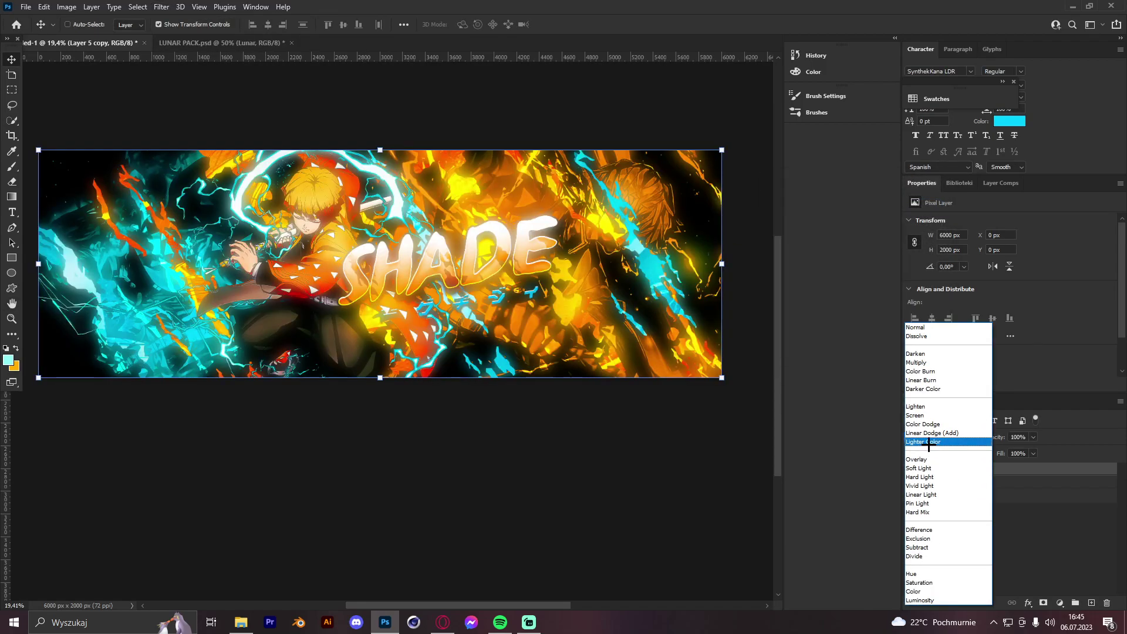
left_click(929, 442)
type("50")
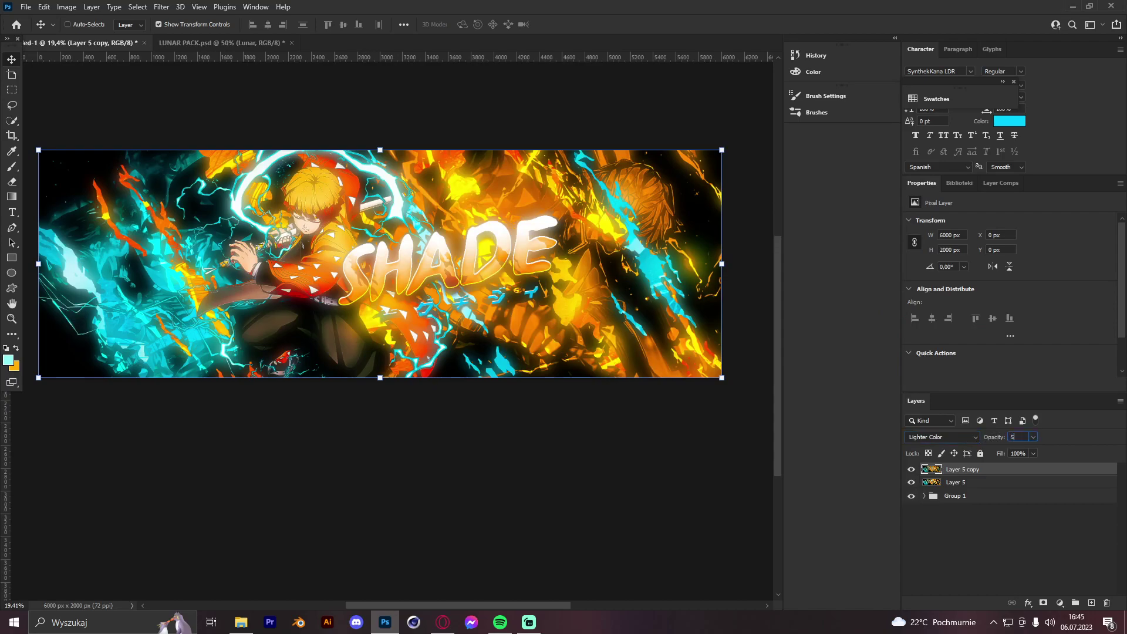
key("Return")
Inspect the glow around the title and character, and set the blurred layer's opacity to 40%
left_click(11, 318)
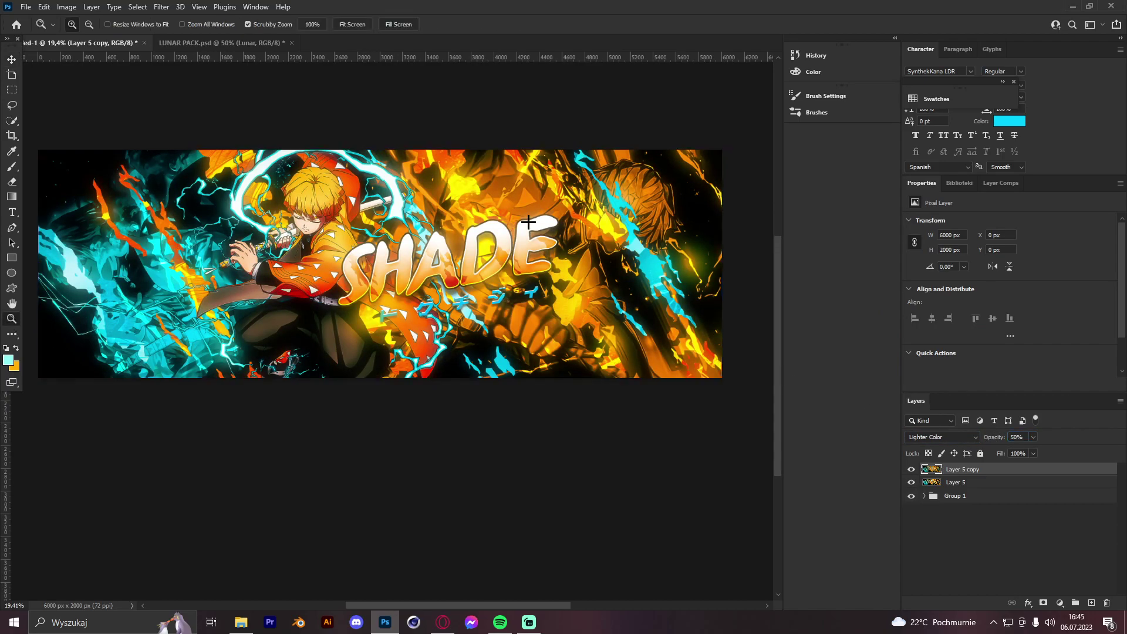
left_click_drag(529, 251, 462, 209)
scroll(462, 209, "down", 4)
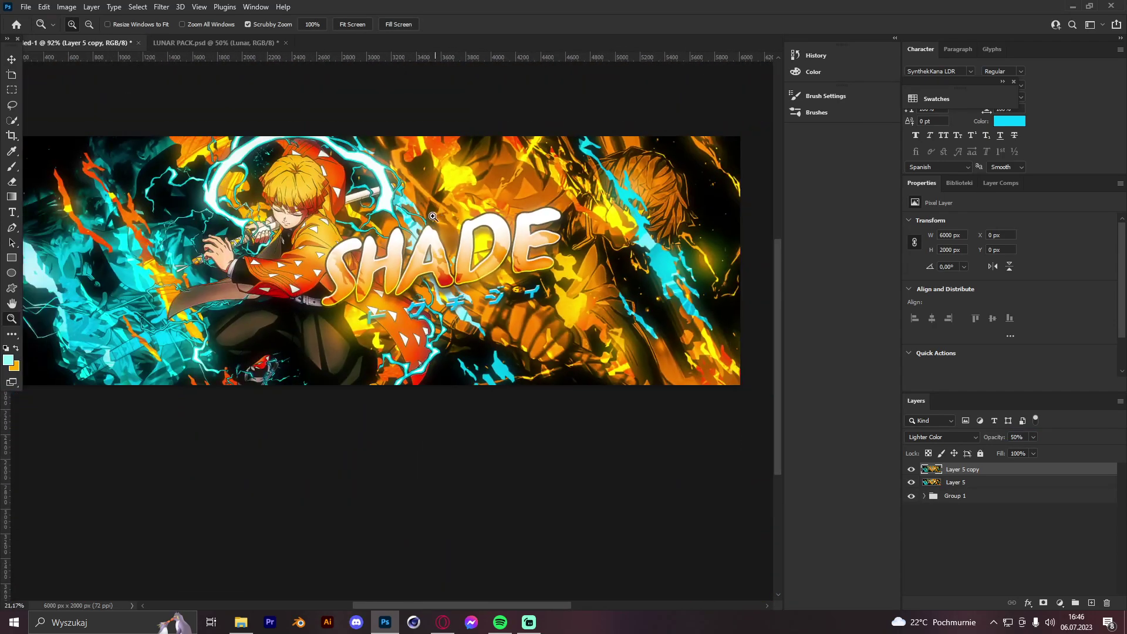
left_click(988, 440)
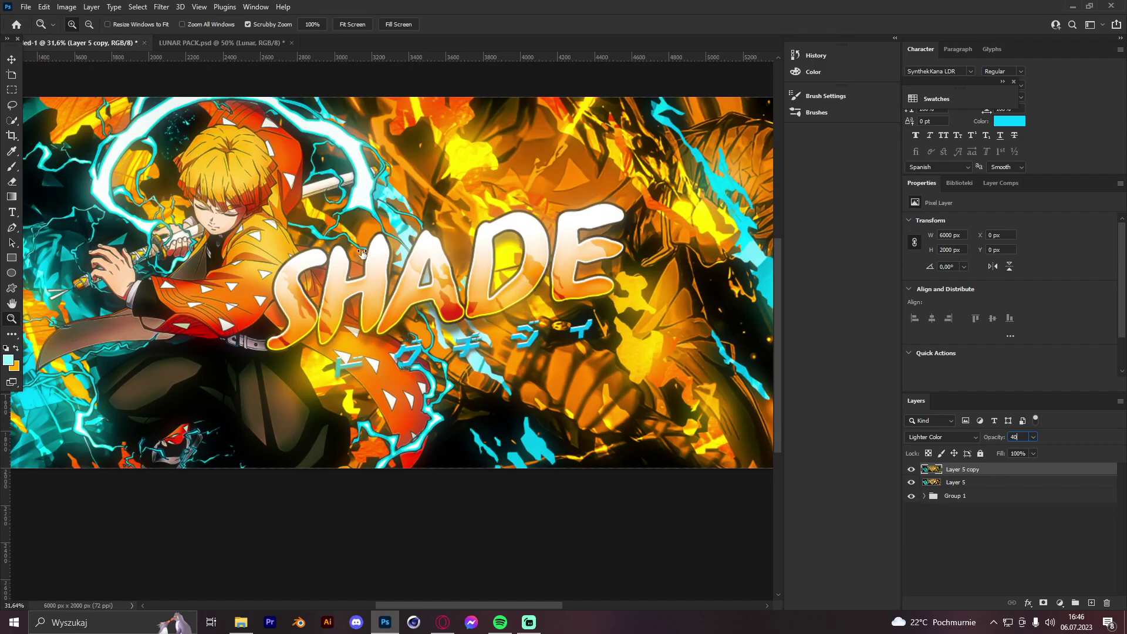
Group the blurred copy, the graded layer and the existing group together, and stamp the visible artwork onto a new merged layer
key("Return")
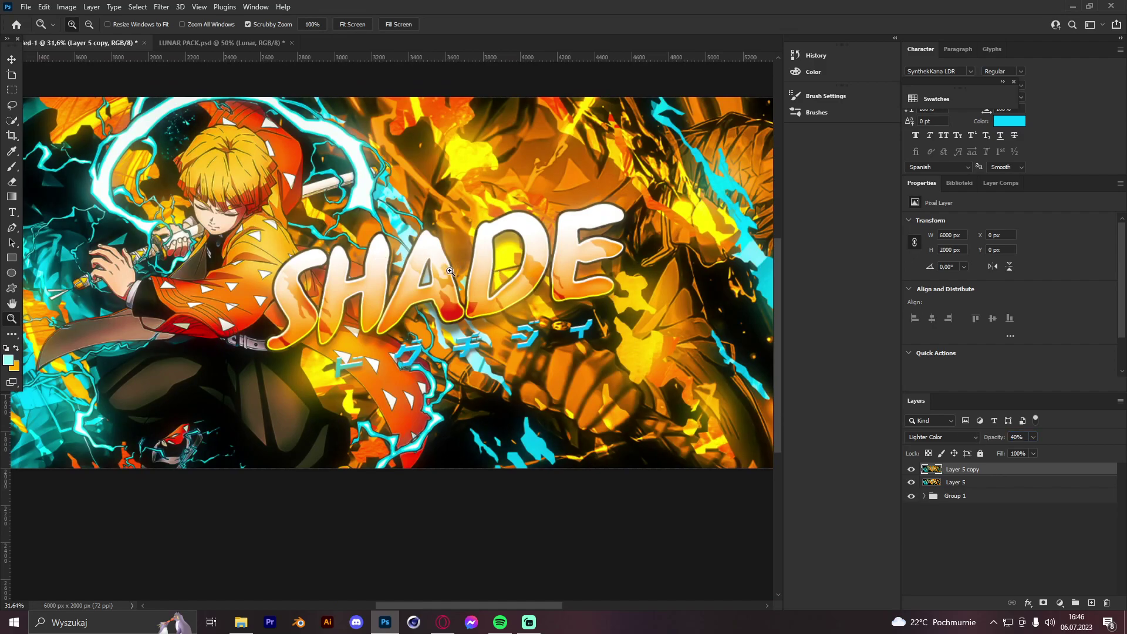
mouse_move(464, 269)
left_mouse_down()
mouse_move(387, 267)
mouse_move(467, 259)
left_mouse_up()
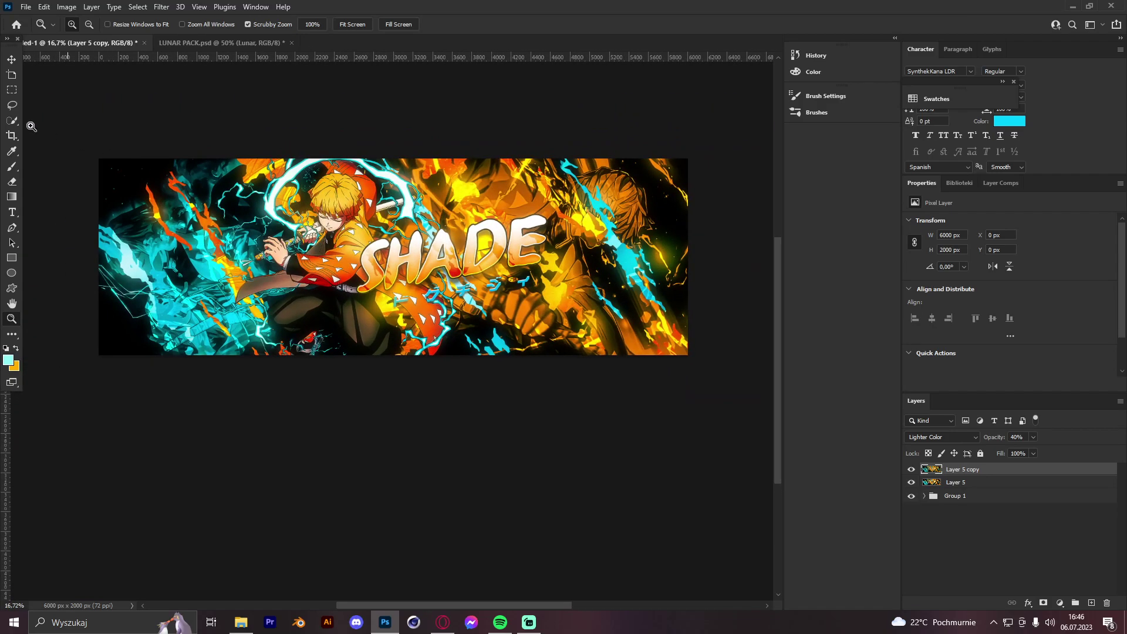
left_click(11, 59)
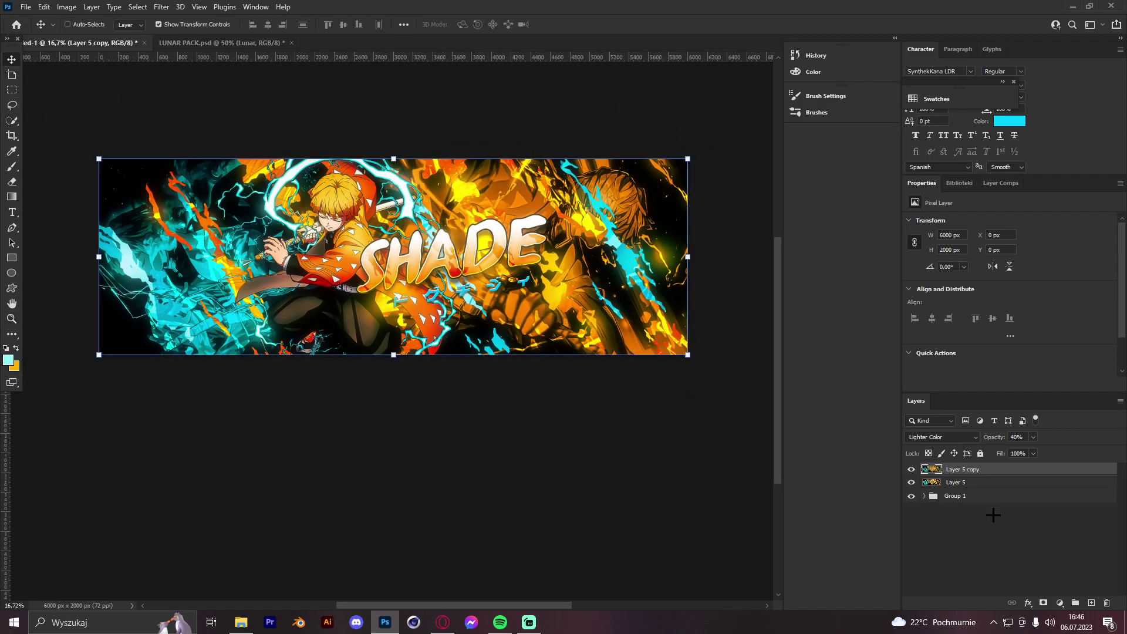
left_click(974, 499, "shift")
left_click(1075, 603)
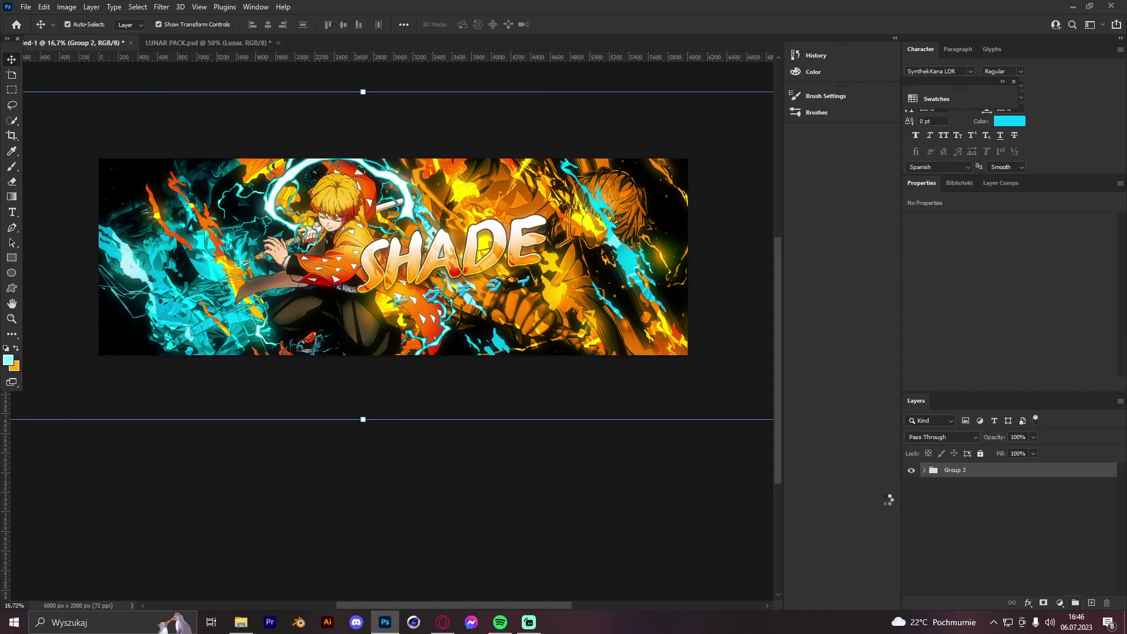
key("ctrl+shift+alt+e")
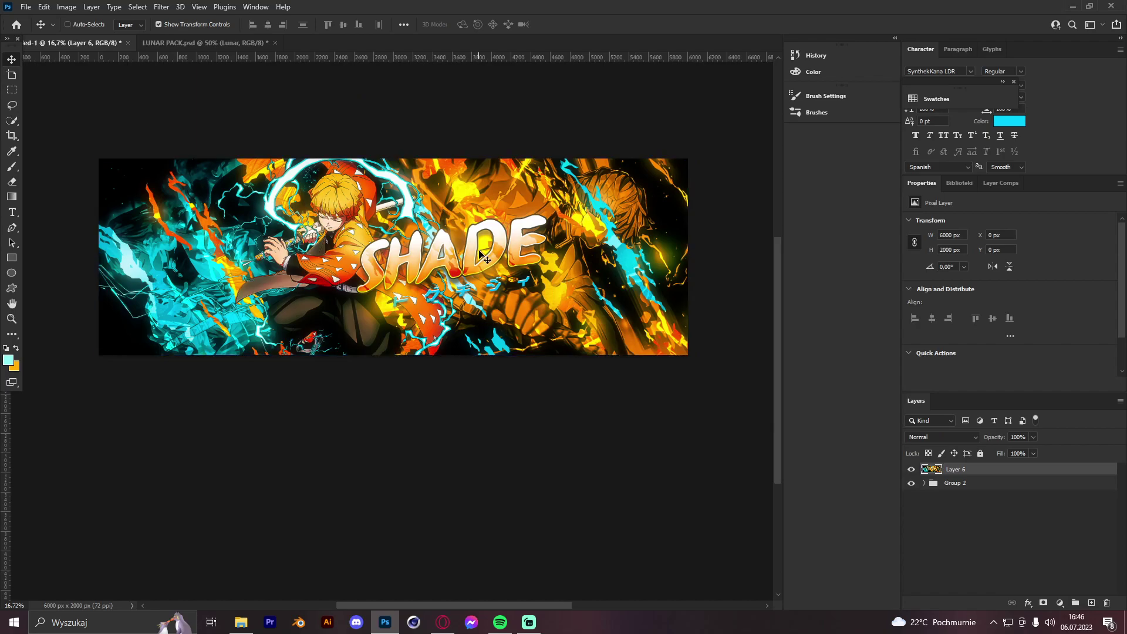
Apply the Add Noise filter to the new merged layer with a 5% amount, Uniform distribution and Monochromatic off
left_click(161, 6)
mouse_move(191, 189)
left_click(329, 190)
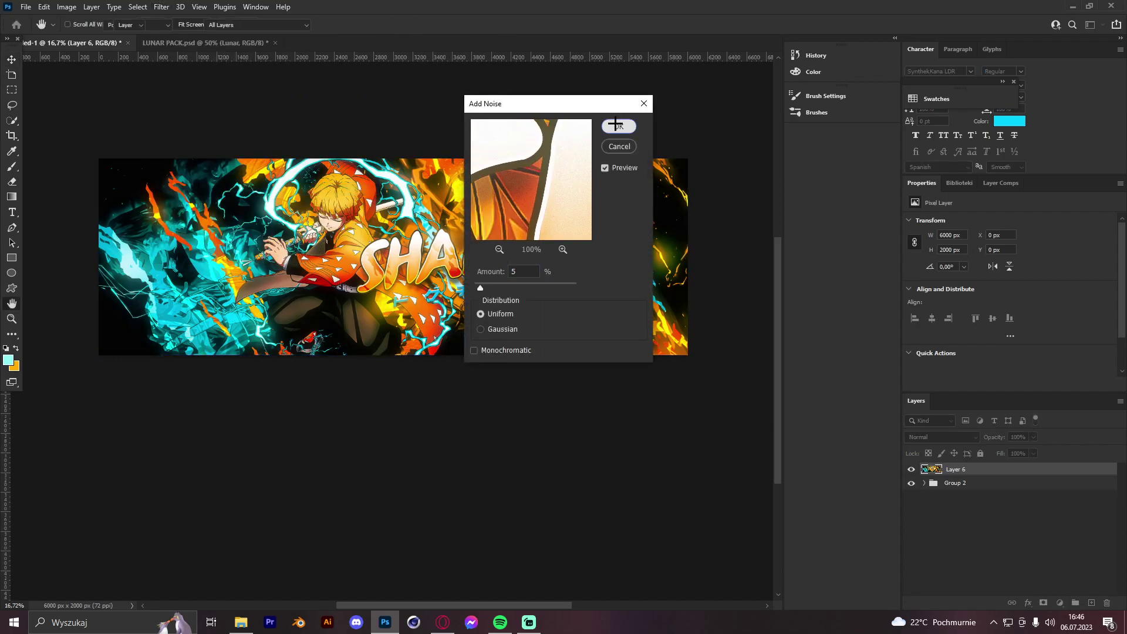
left_click(618, 126)
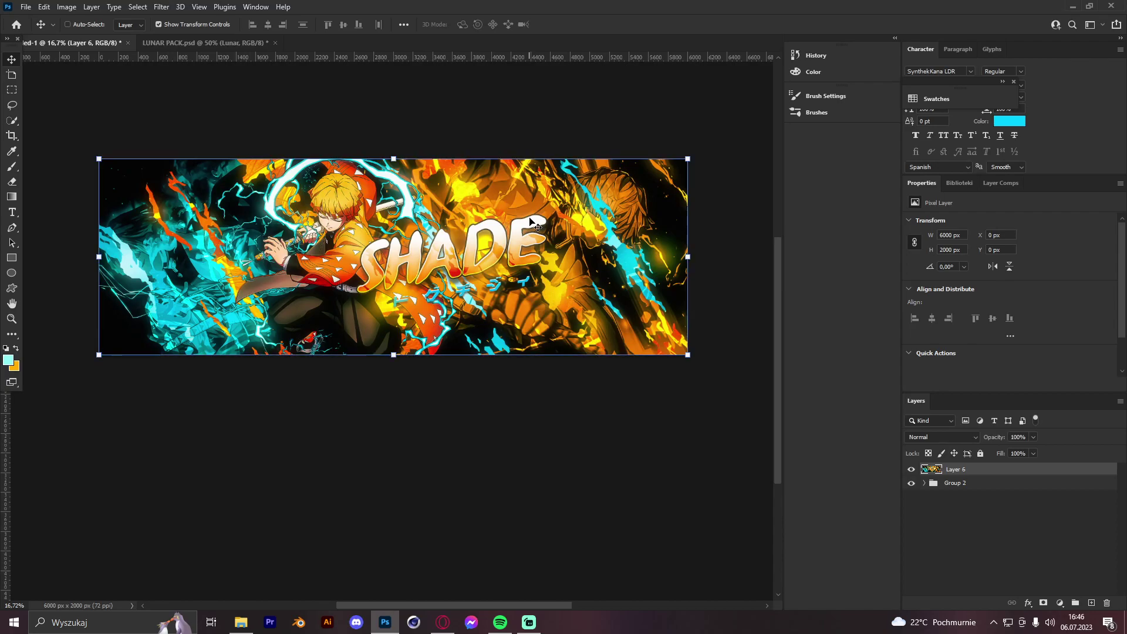